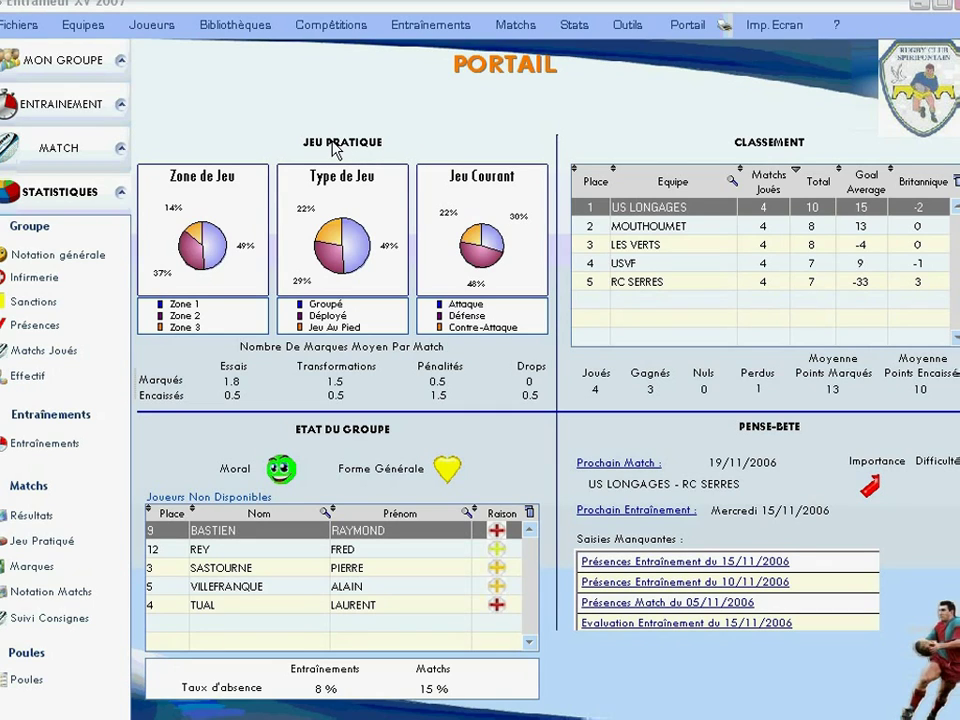
pyautogui.click(86, 25)
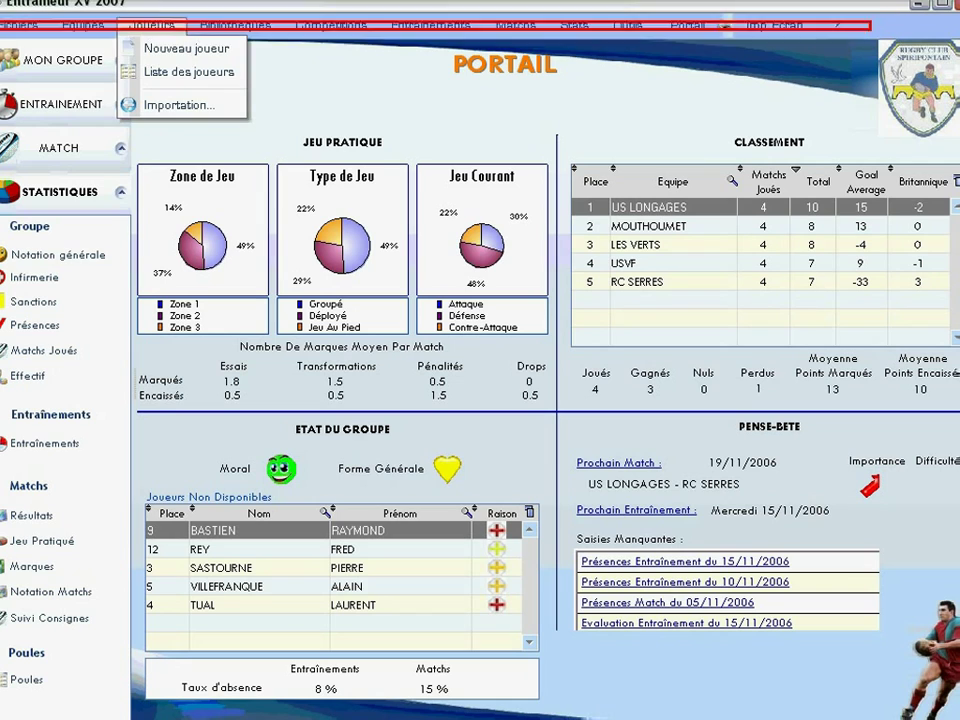
pyautogui.moveTo(235, 25)
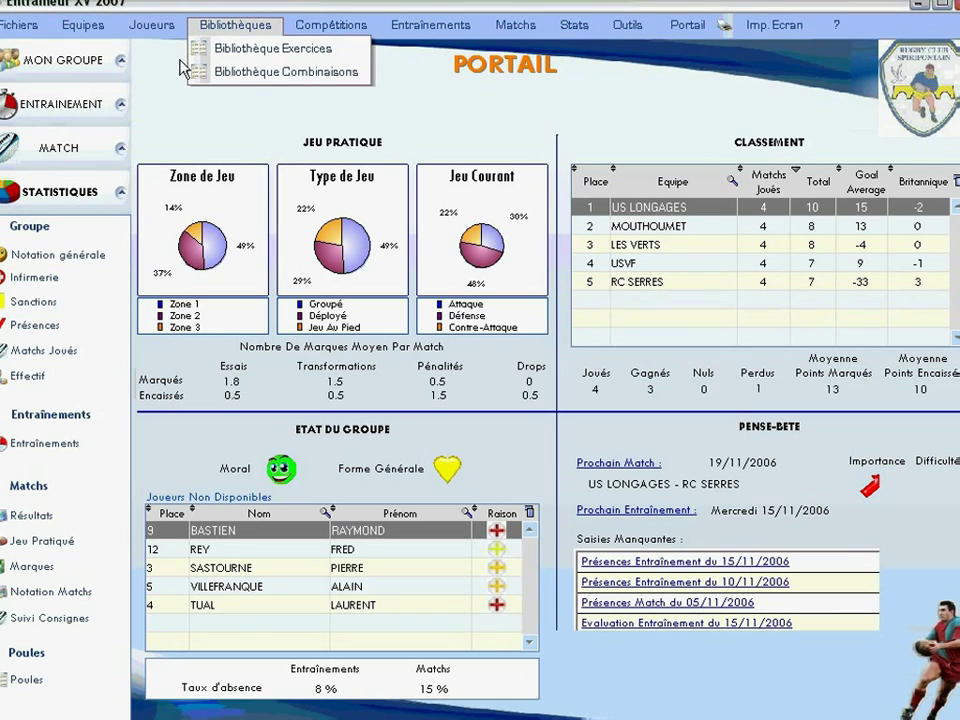
pyautogui.click(30, 66)
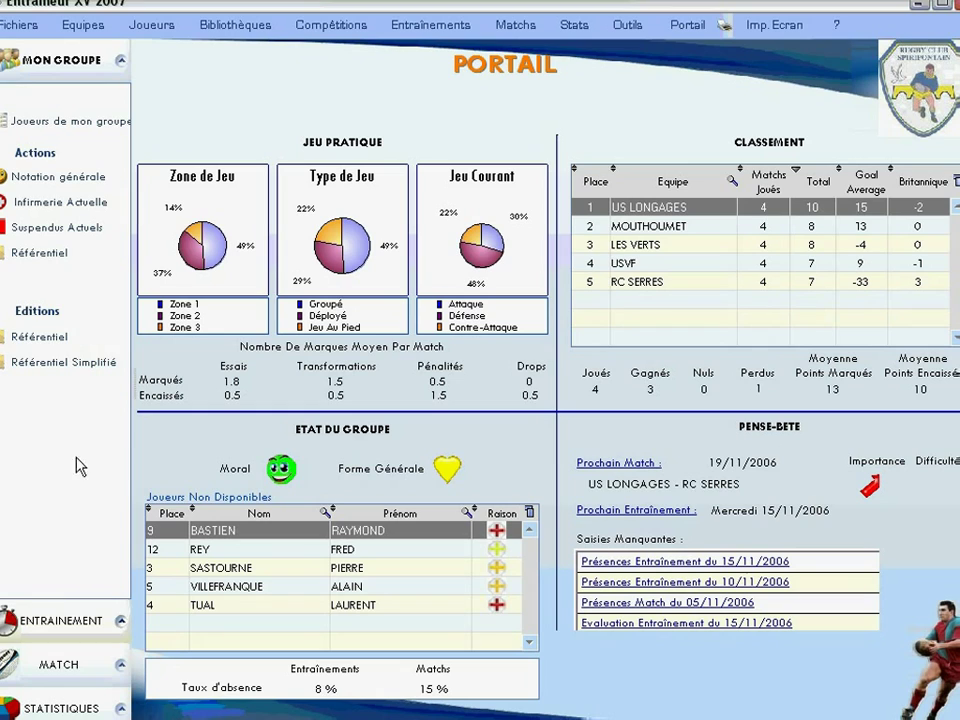
pyautogui.click(84, 621)
pyautogui.click(92, 708)
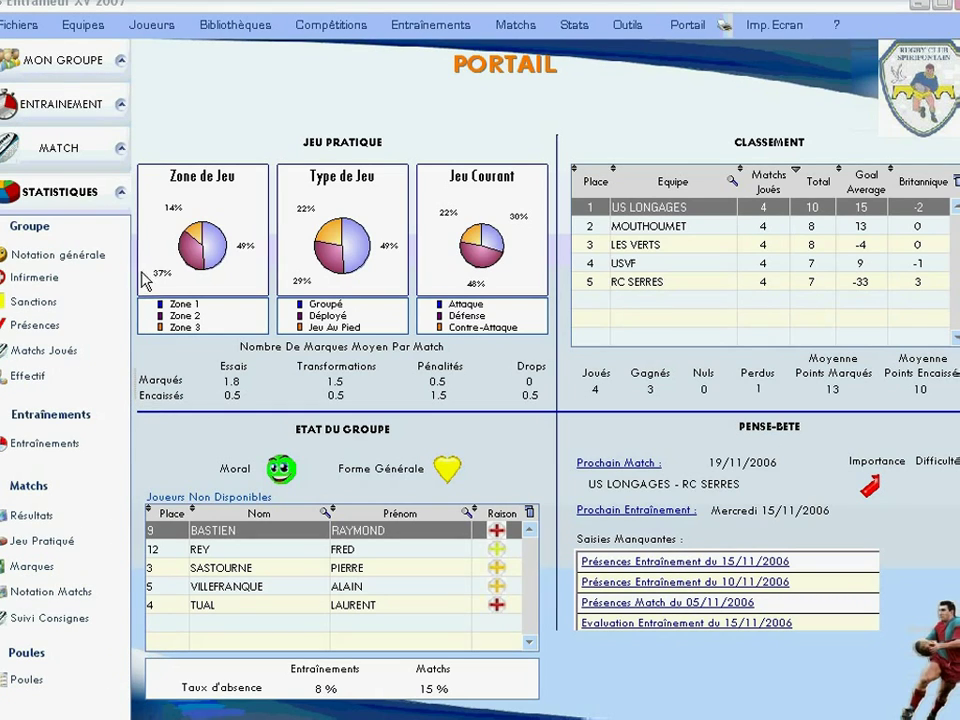
pyautogui.click(118, 60)
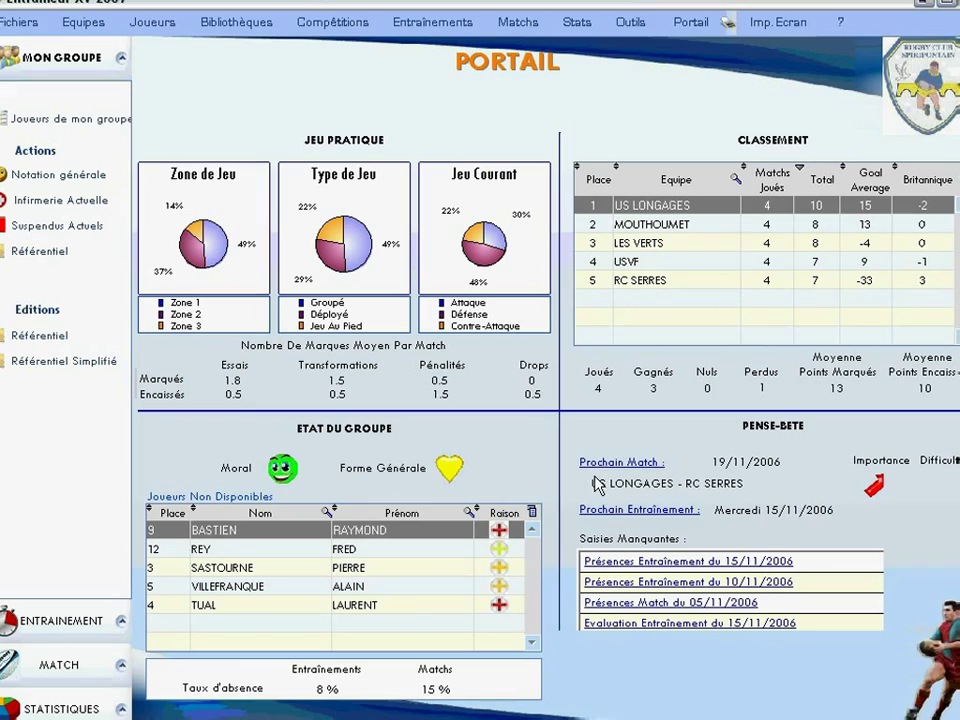
# Open the training sheet for the next session and display its COLLECTIF and ETIREMENTS sequences.
pyautogui.click(601, 511)
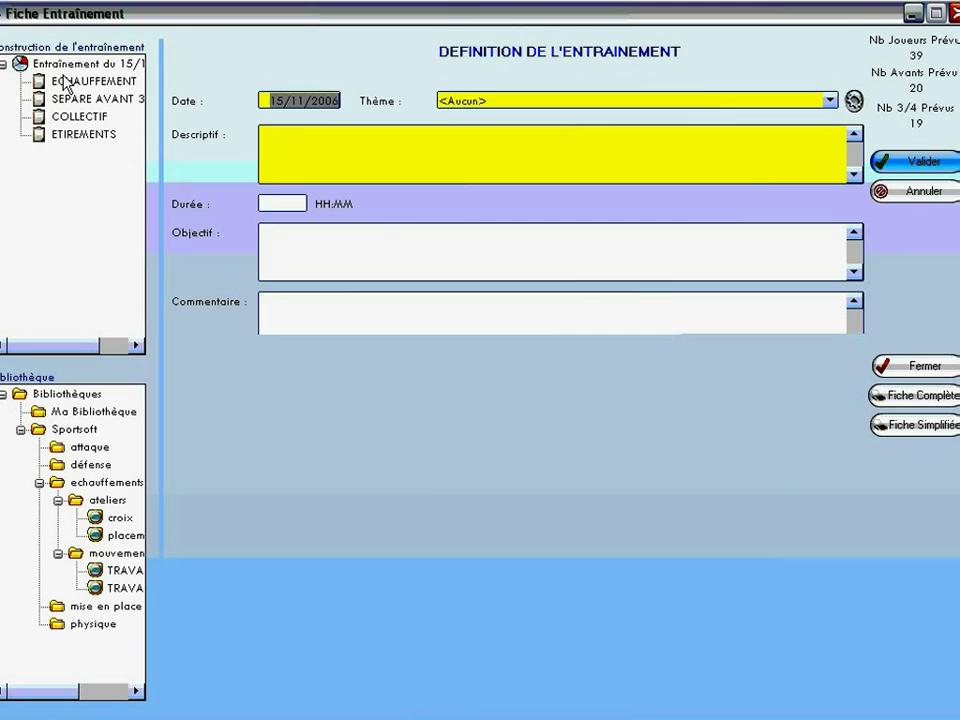
pyautogui.click(64, 116)
pyautogui.click(66, 134)
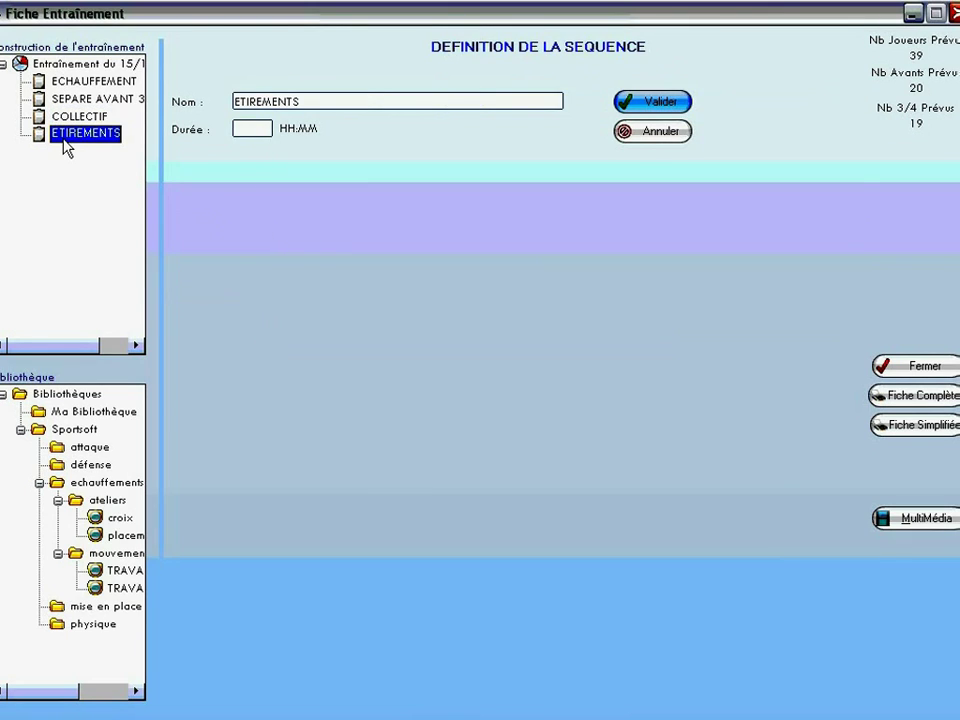
# Describe the 15/11/2006 training as "travail de defense" and set its theme to Défense.
pyautogui.click(64, 65)
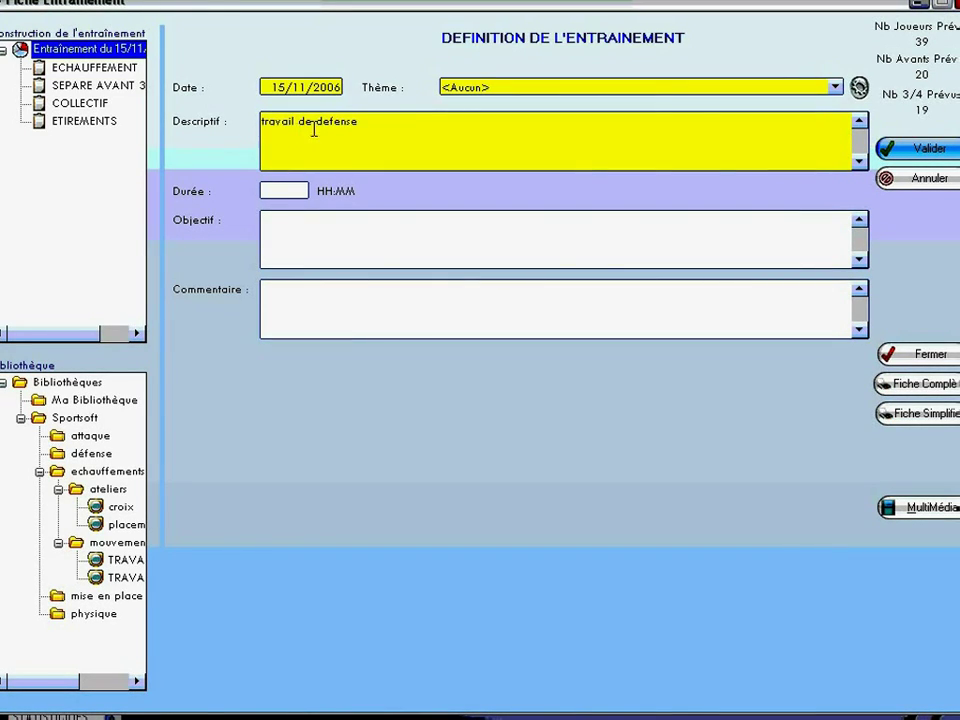
pyautogui.click(530, 88)
pyautogui.click(465, 134)
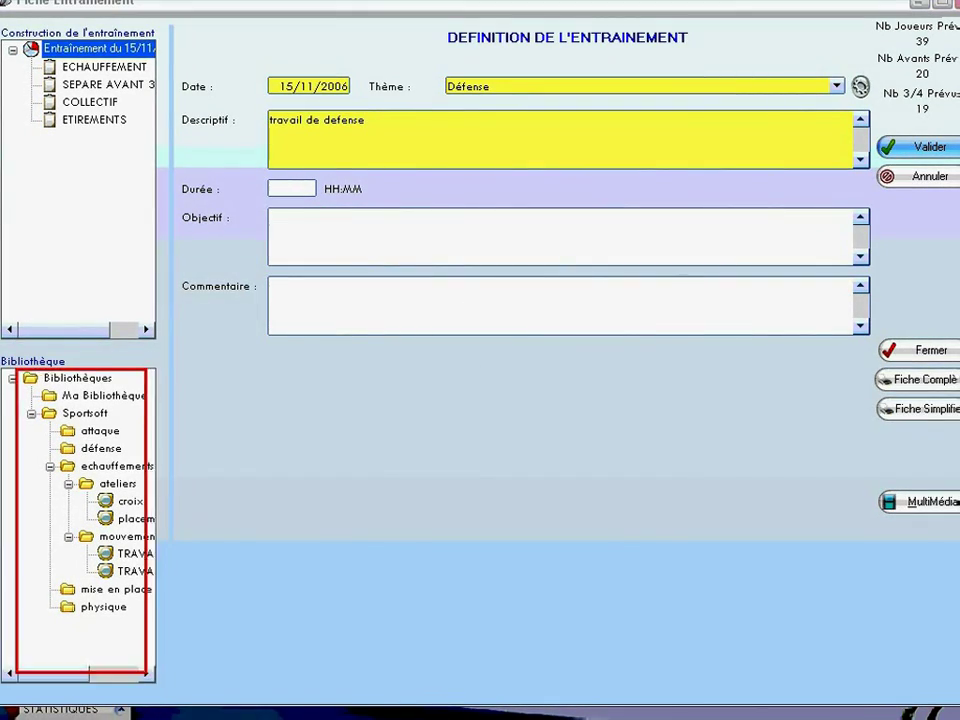
# Add the library exercise croix to the ECHAUFFEMENT sequence, and TRAVAIL ZONE 2 and TRAVAIL ZONE 2 AVANTS to the SEPARE AVANT 3/4 sequence.
pyautogui.click(130, 503)
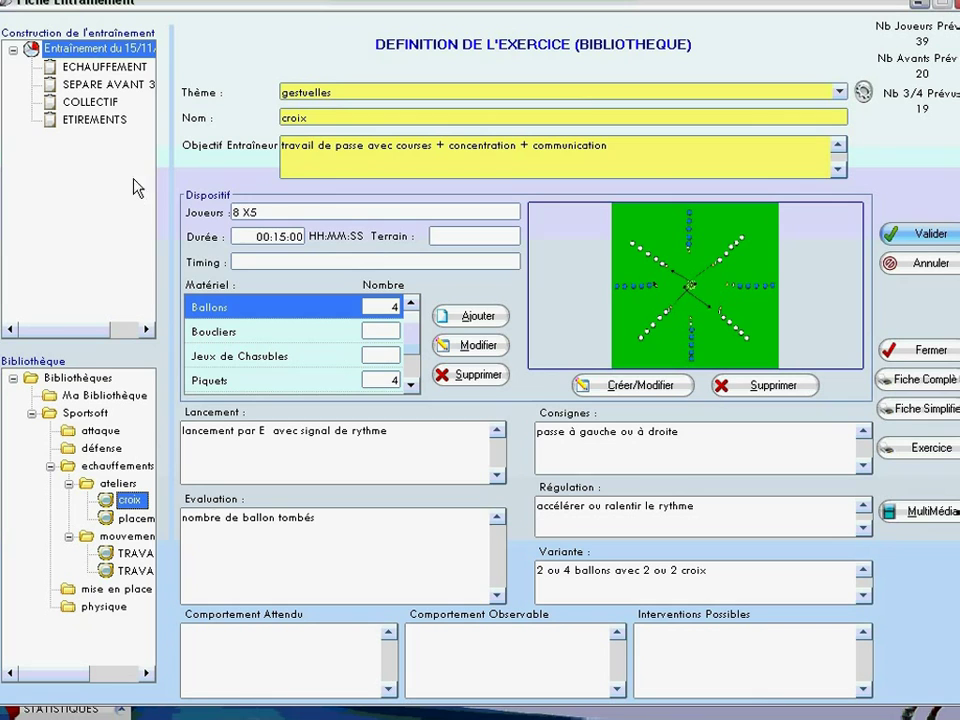
pyautogui.moveTo(110, 313); pyautogui.dragTo(106, 312)
pyautogui.click(120, 519)
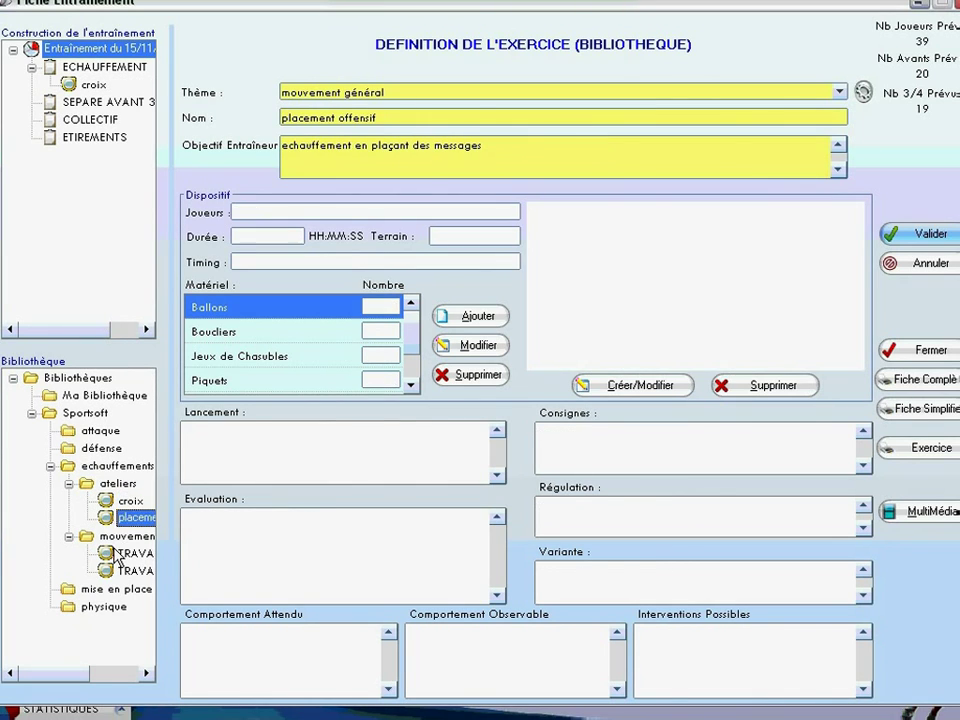
pyautogui.click(125, 553)
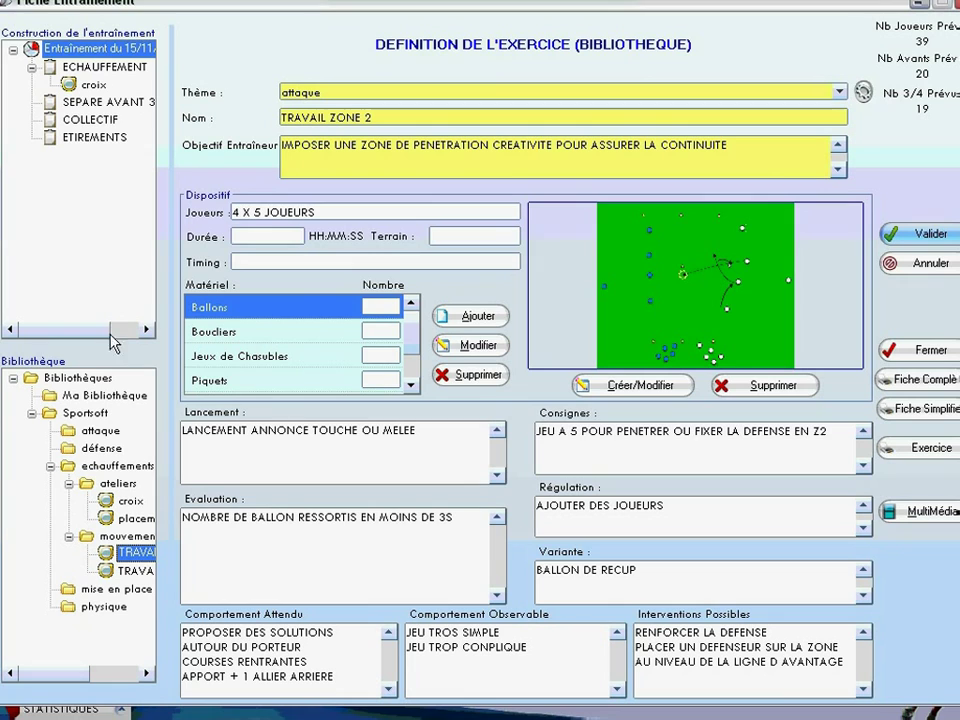
pyautogui.moveTo(86, 122); pyautogui.dragTo(86, 110)
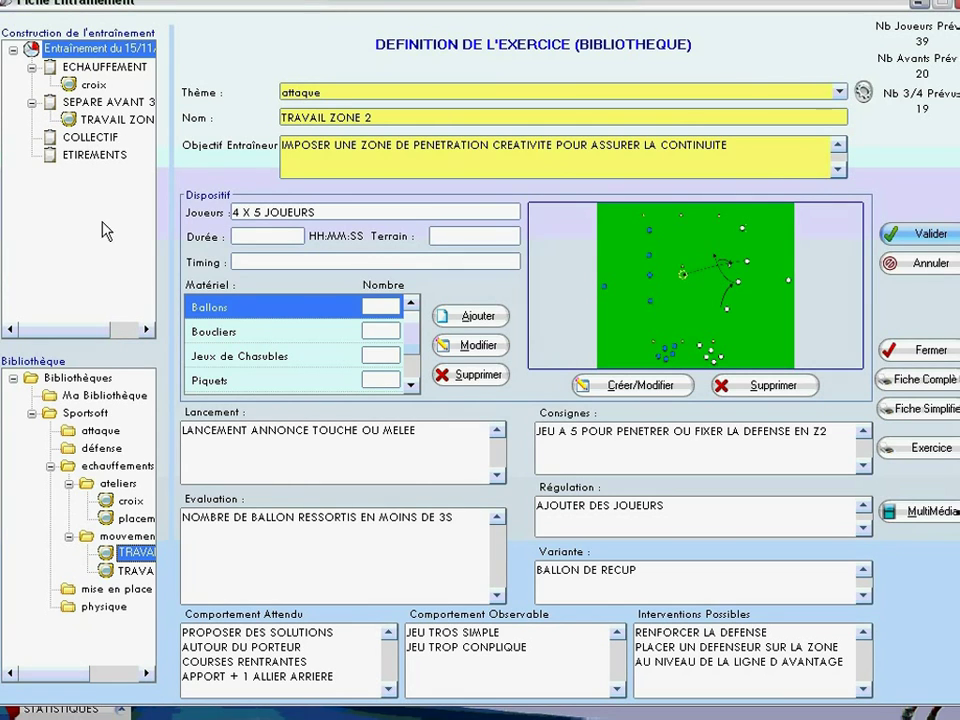
pyautogui.click(132, 571)
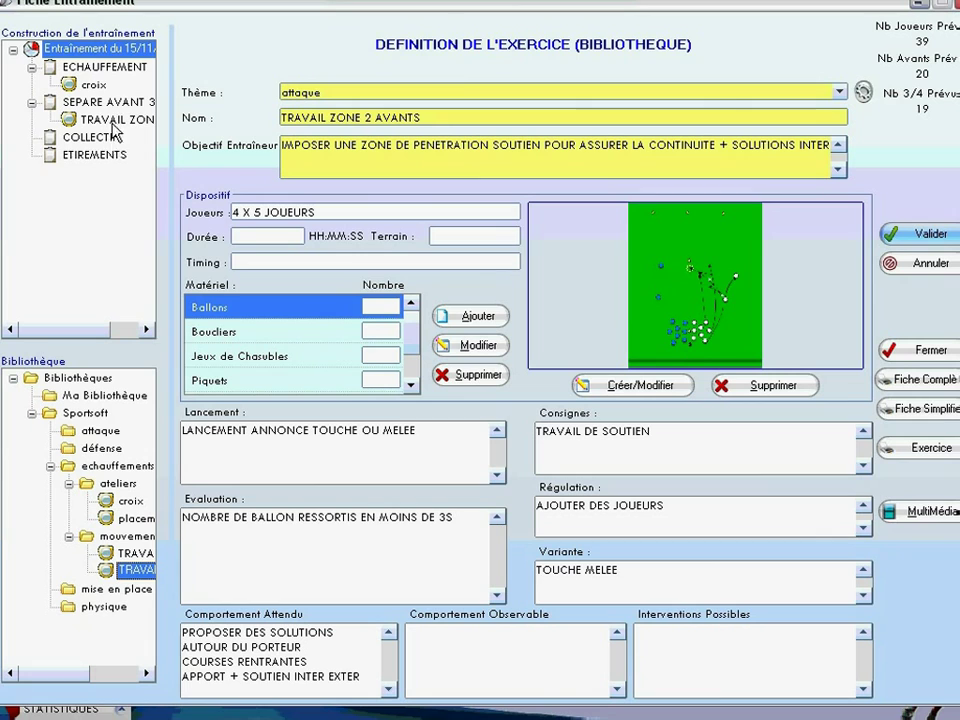
pyautogui.moveTo(116, 146); pyautogui.dragTo(113, 110)
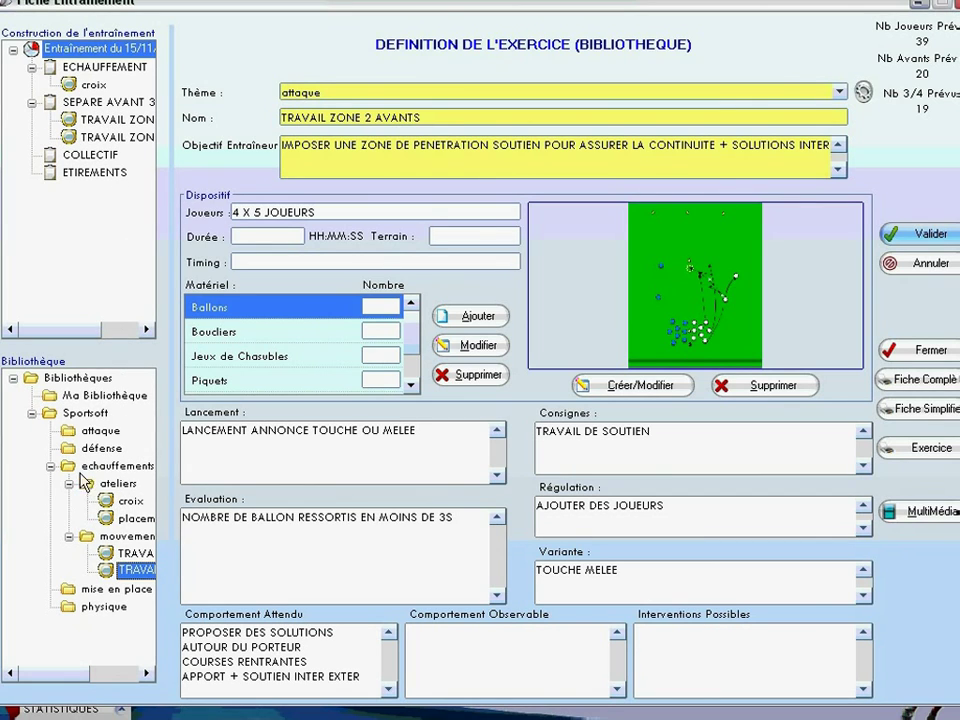
pyautogui.moveTo(28, 380)
pyautogui.mouseDown()
pyautogui.moveTo(17, 400)
pyautogui.moveTo(30, 416)
pyautogui.moveTo(88, 447)
pyautogui.mouseUp()
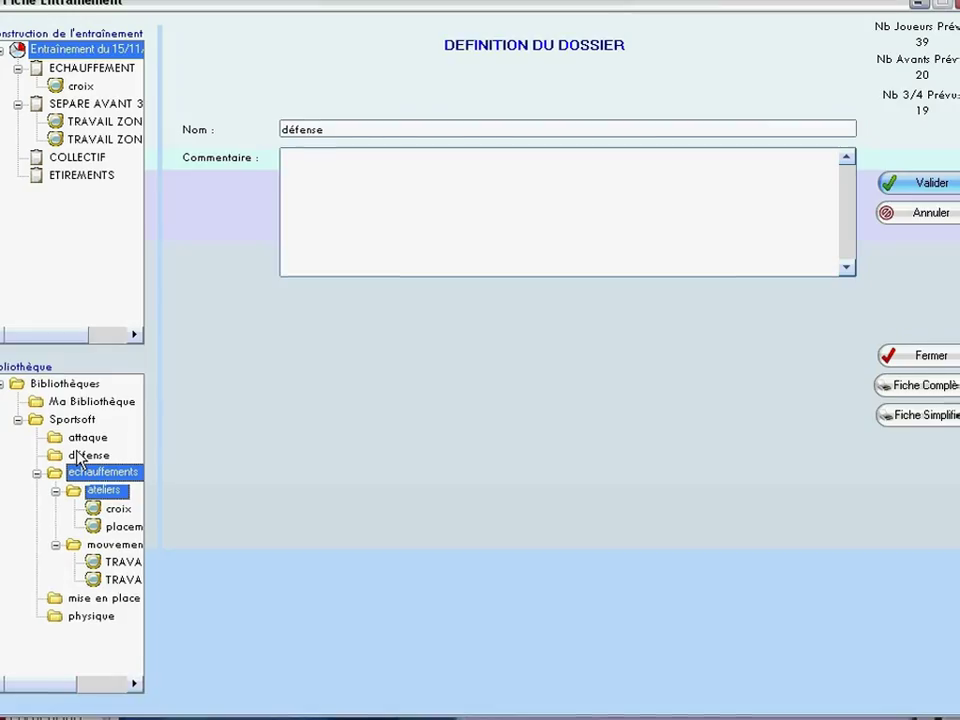
pyautogui.rightClick(104, 474)
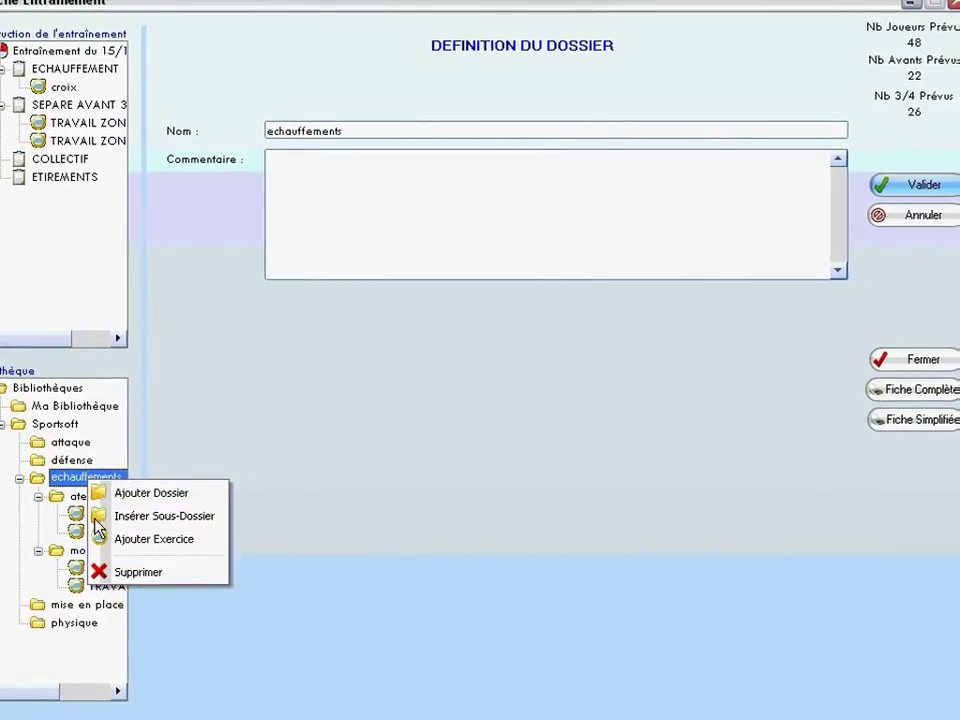
pyautogui.click(98, 514)
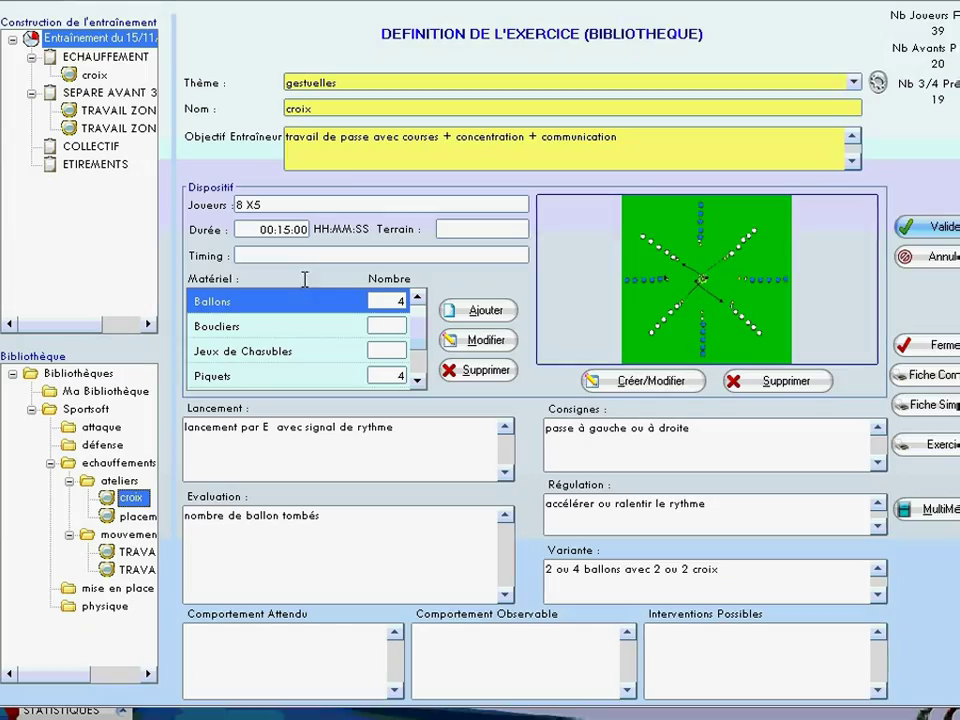
# Examine the theme and coach objective of the croix exercise in the library.
pyautogui.click(406, 83)
pyautogui.click(406, 86)
pyautogui.click(395, 133)
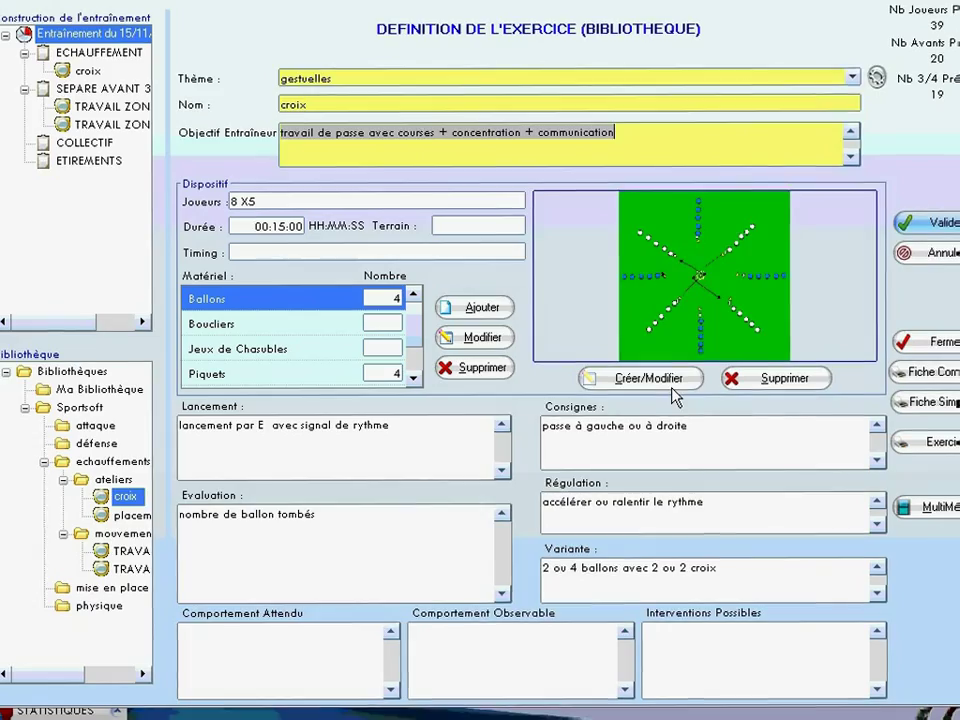
pyautogui.click(673, 386)
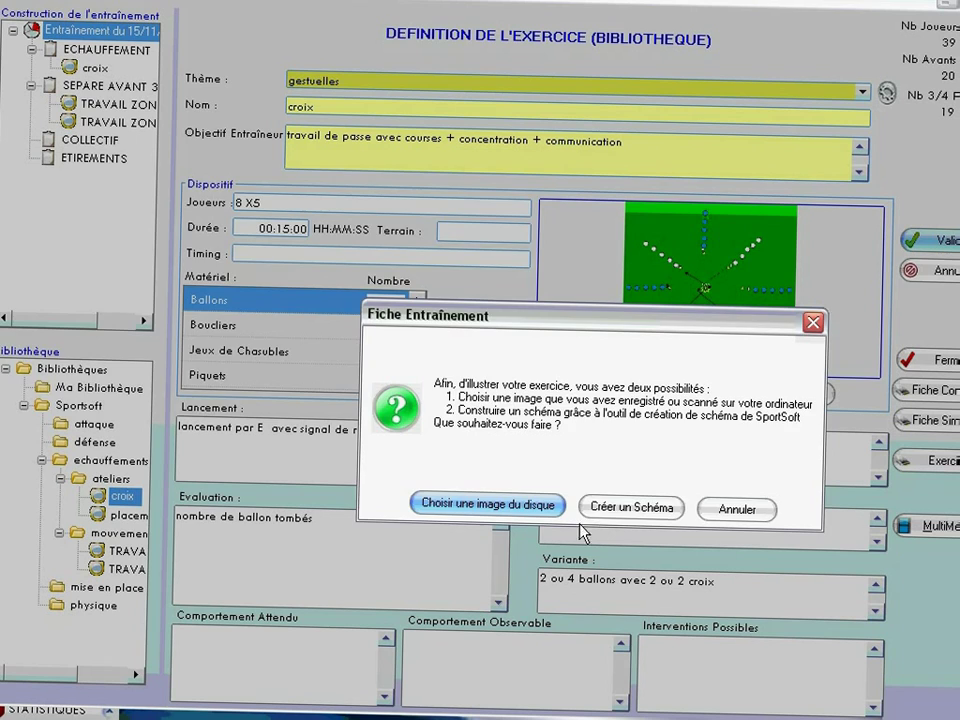
pyautogui.click(530, 512)
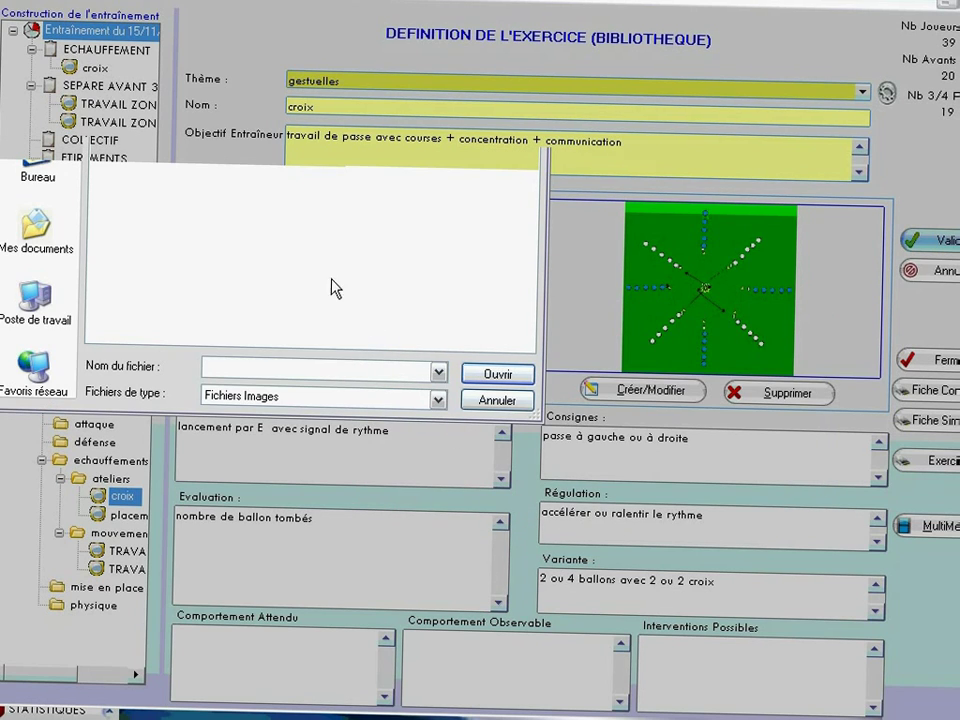
pyautogui.doubleClick(127, 73)
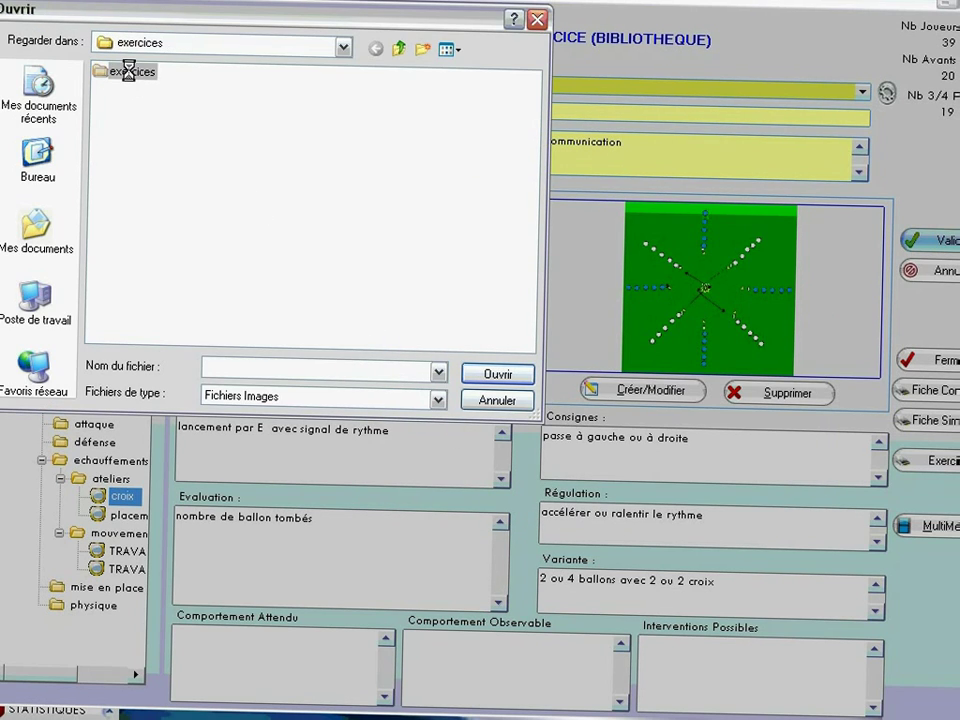
pyautogui.click(397, 46)
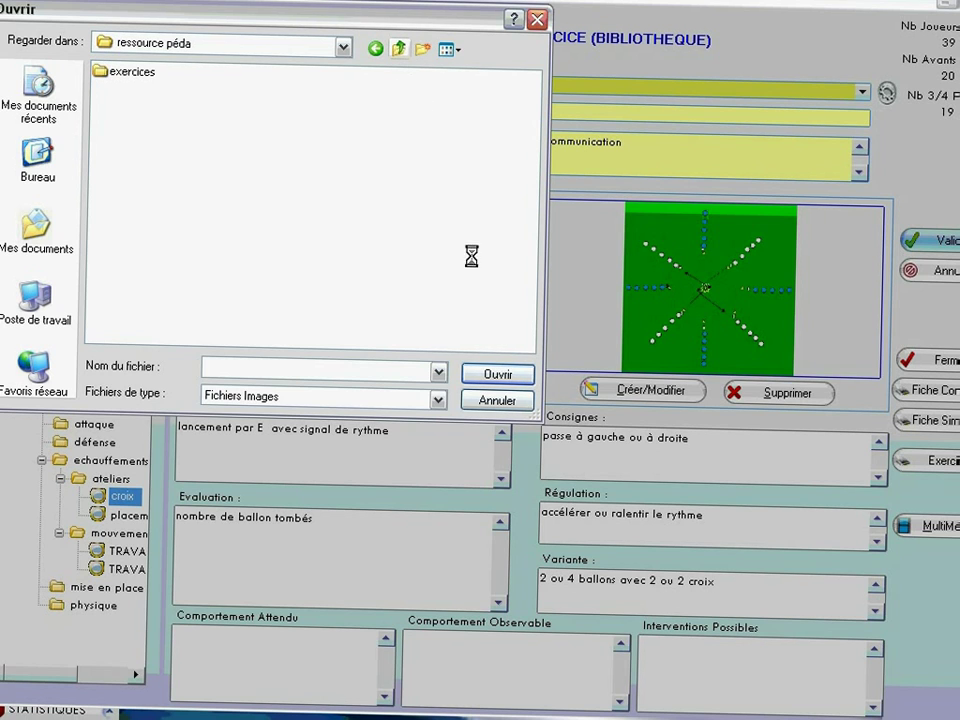
pyautogui.click(502, 398)
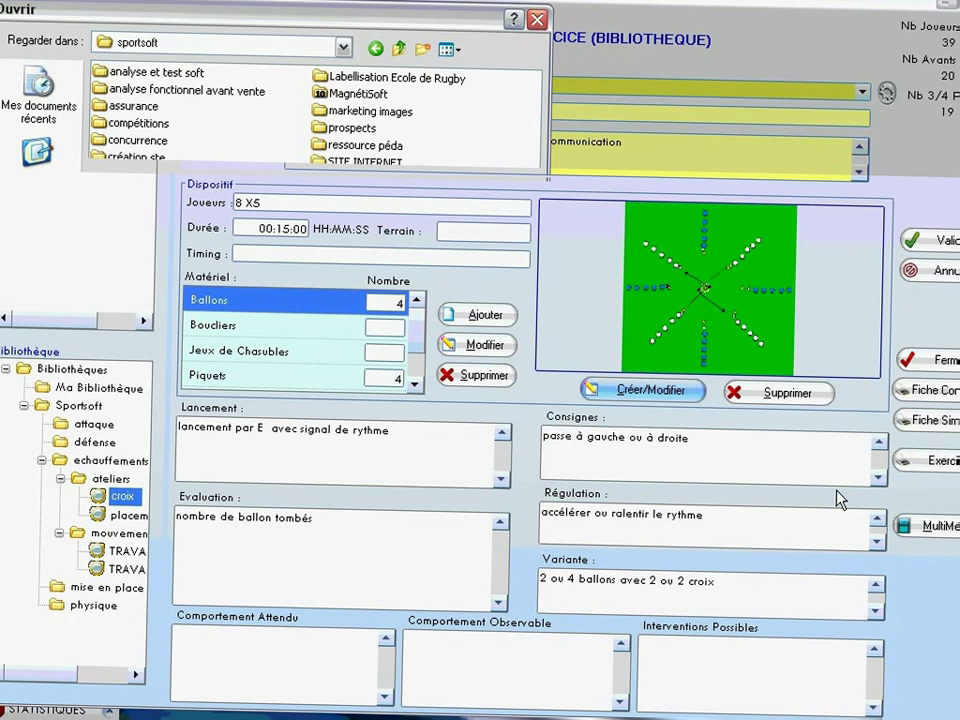
# Attach the exercices .ppt file to the croix exercise's multimedia album.
pyautogui.click(928, 530)
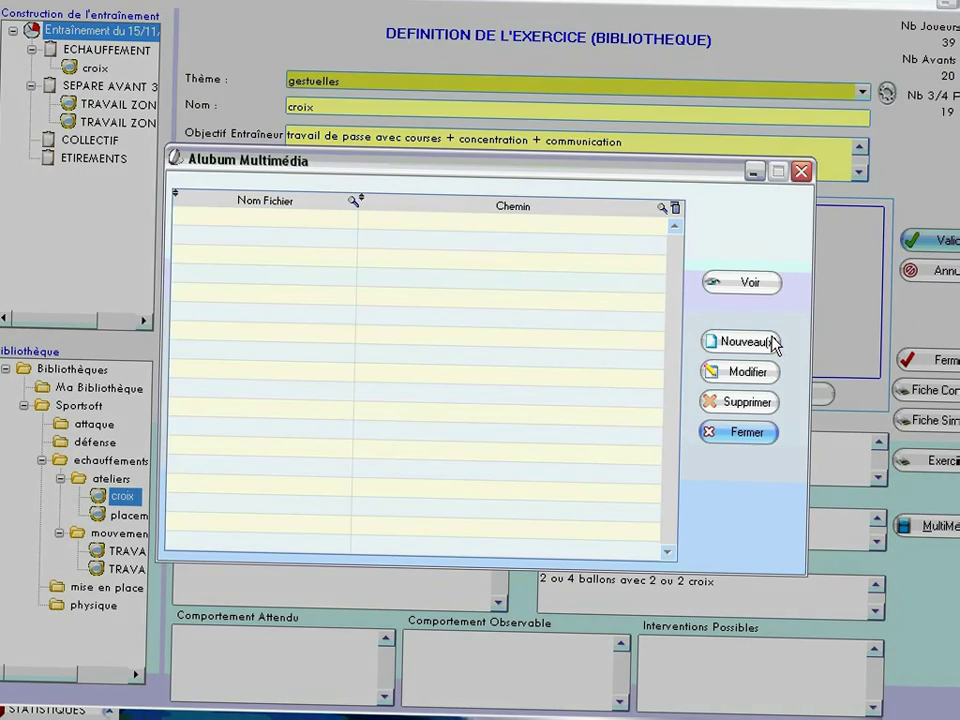
pyautogui.click(770, 338)
pyautogui.click(603, 408)
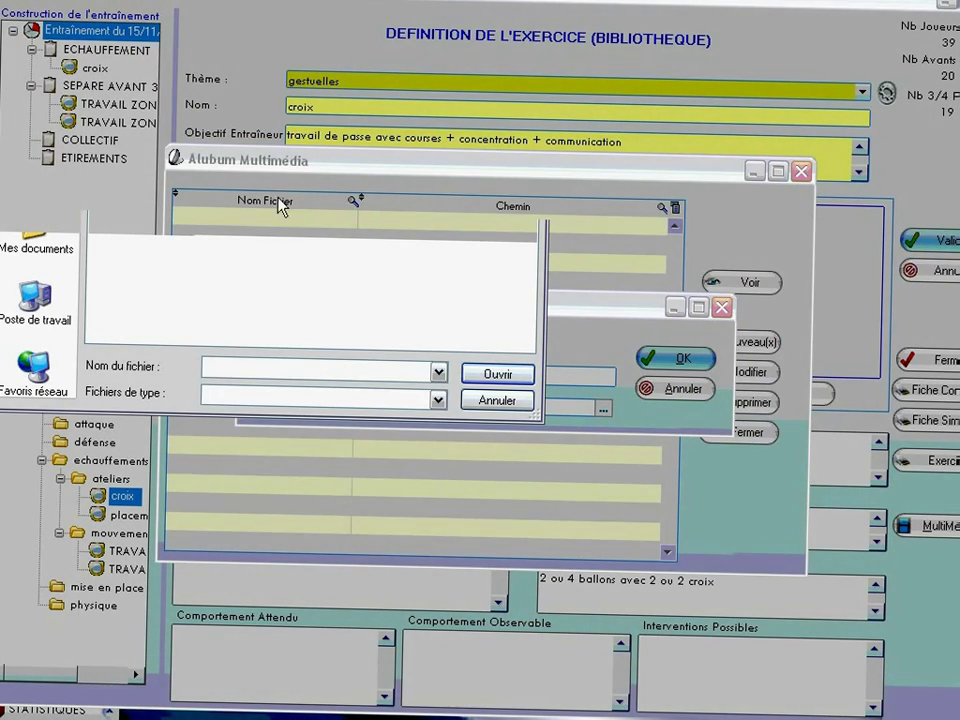
pyautogui.click(143, 110)
pyautogui.doubleClick(143, 111)
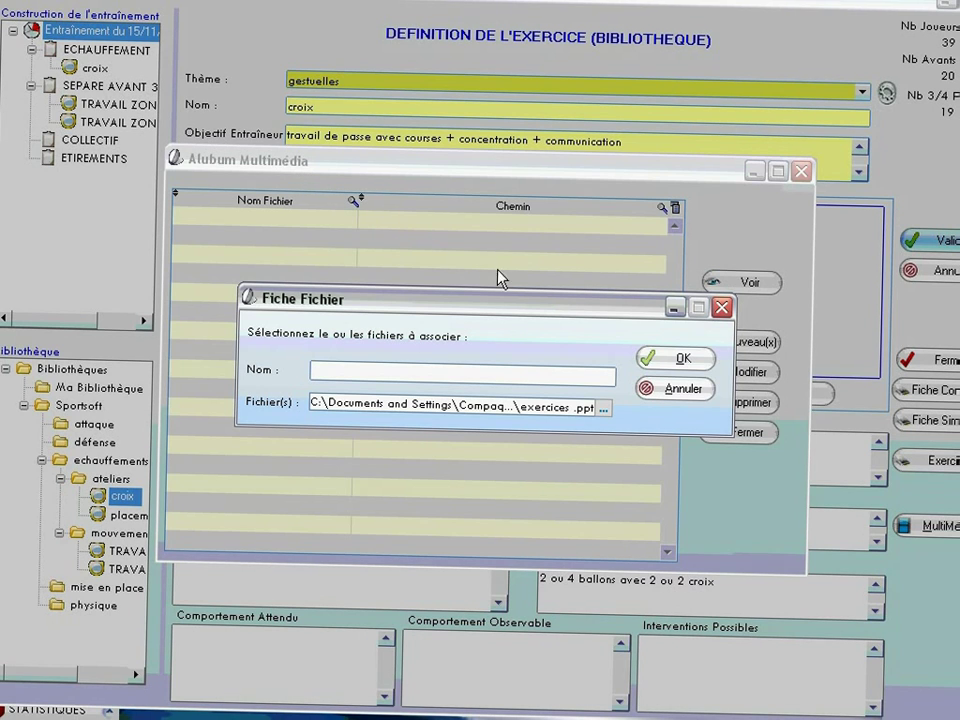
pyautogui.click(677, 358)
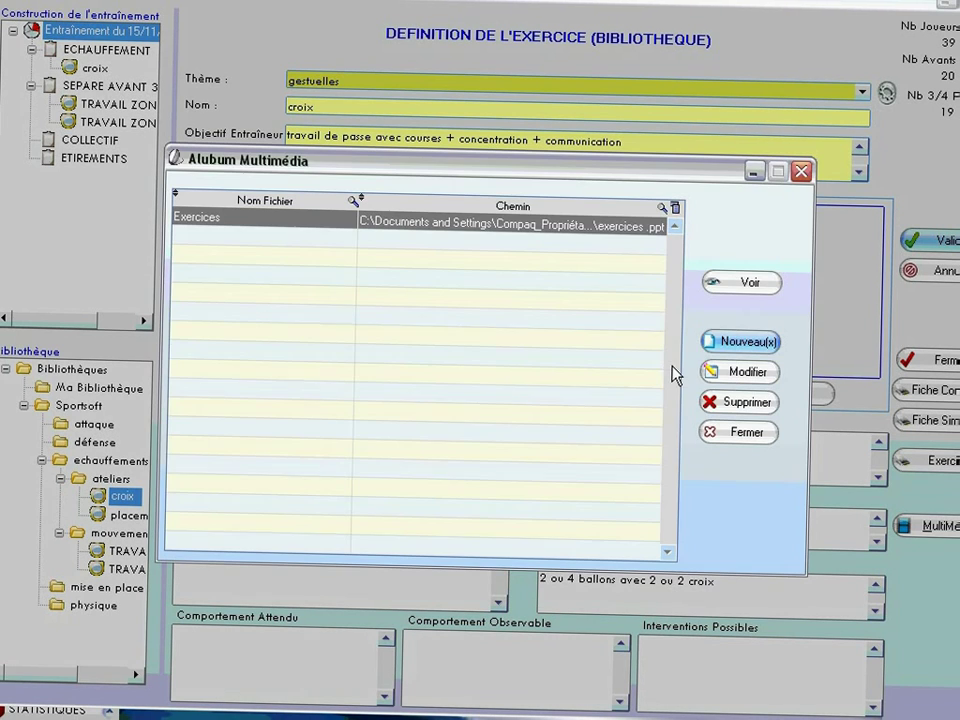
# View the attached Exercices presentation, and close both it and the multimedia album.
pyautogui.click(740, 281)
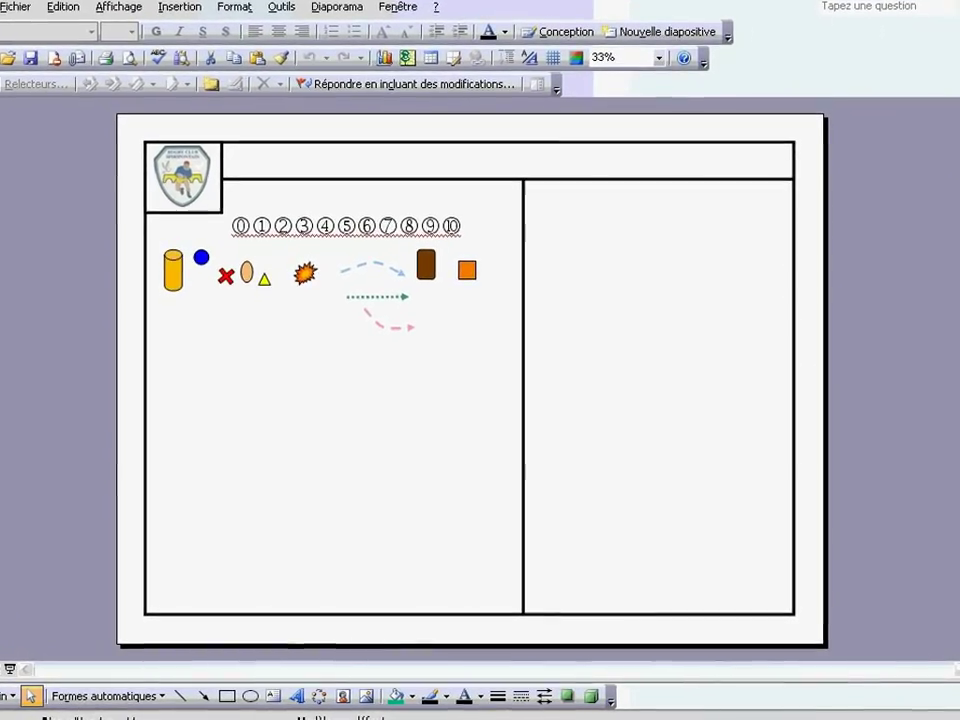
pyautogui.click(955, 3)
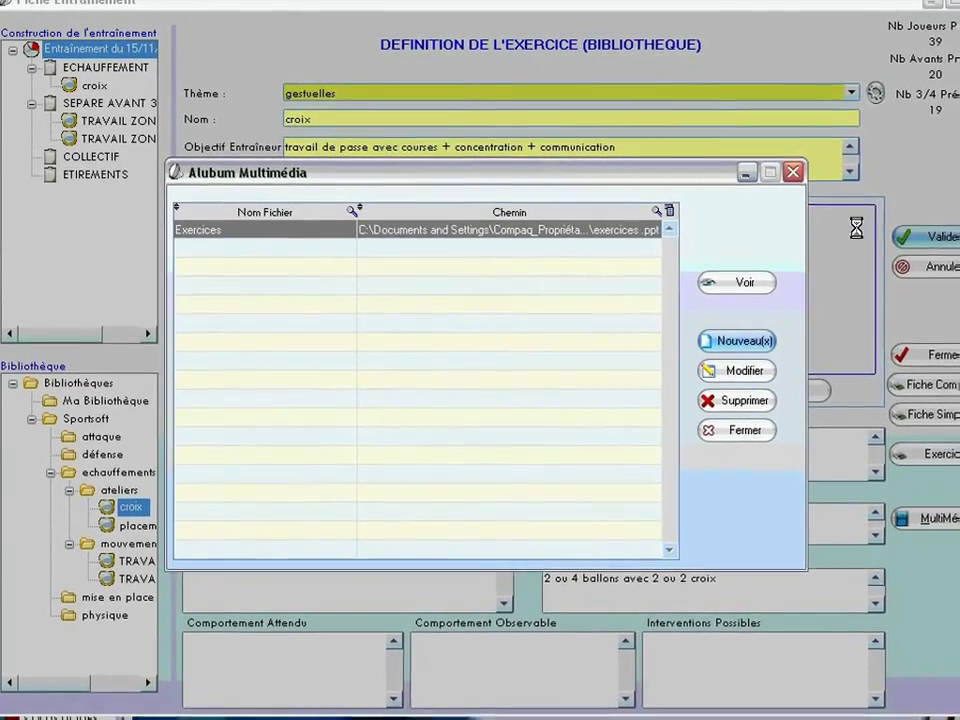
pyautogui.click(730, 430)
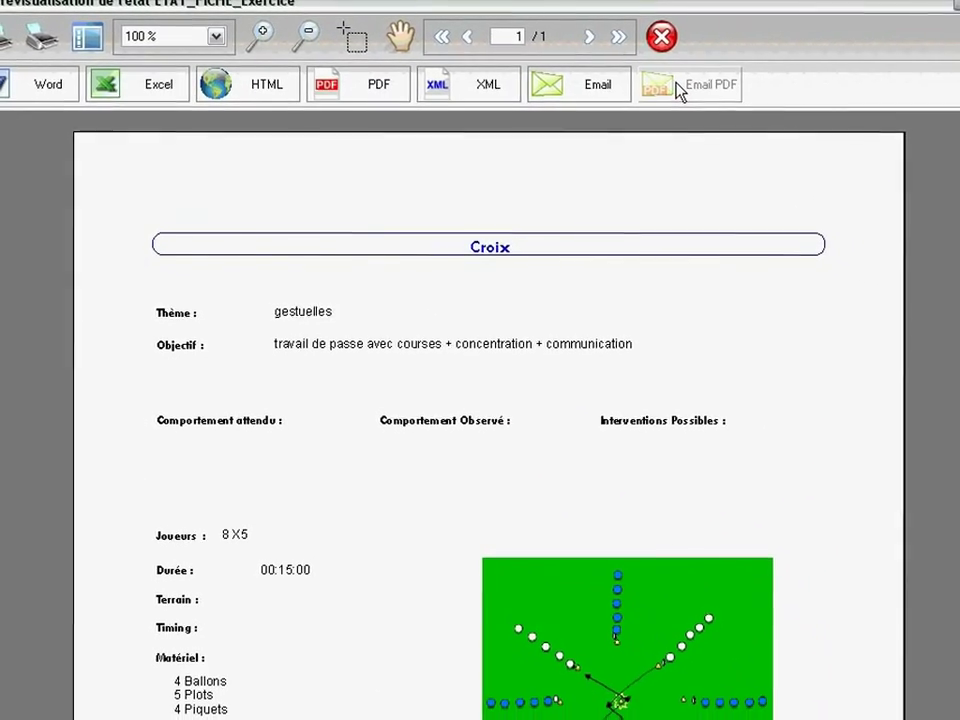
# Close the croix exercise's print preview and look through the complete training sheet's preview.
pyautogui.click(662, 37)
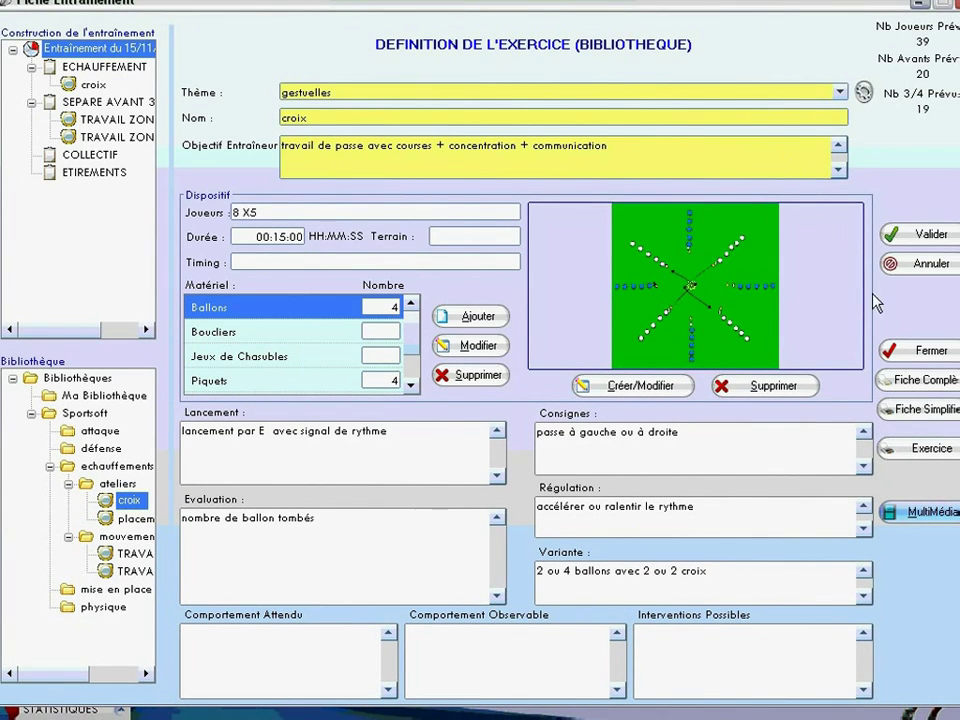
pyautogui.click(911, 386)
pyautogui.scroll(-10, 906, 375)
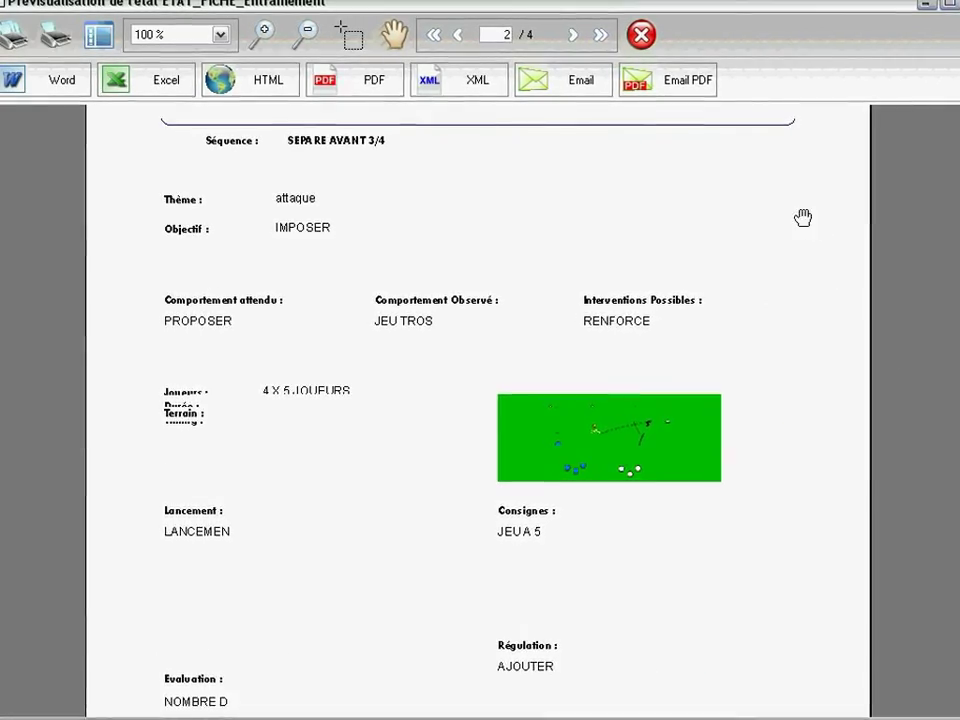
pyautogui.click(664, 42)
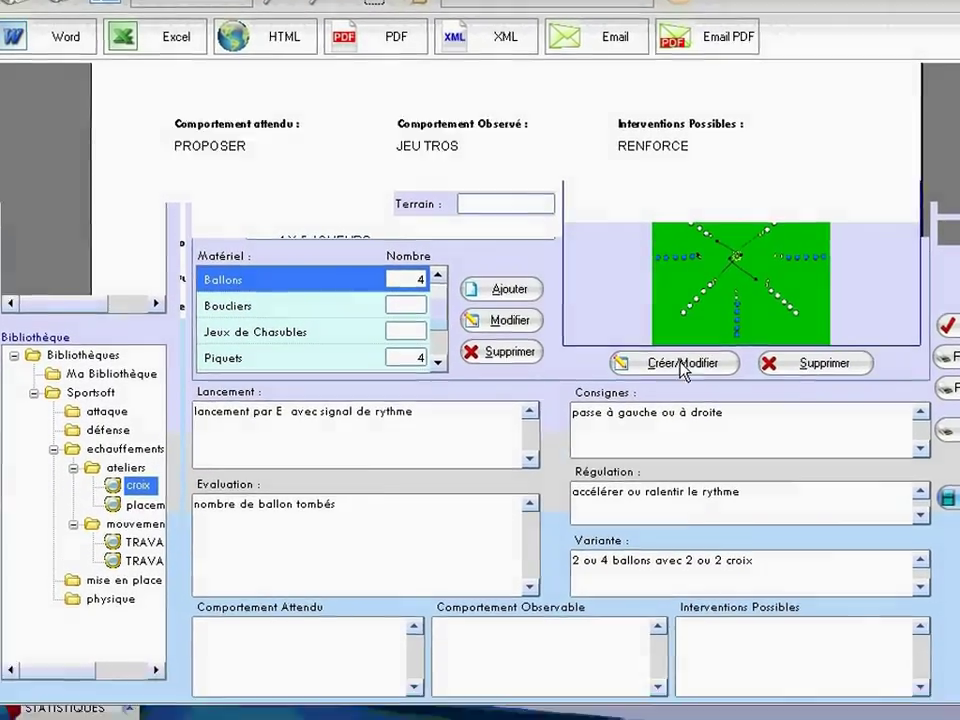
# Open the croix exercise's schema editor for a new drawing and set the pitch to 1/4 Terrain.
pyautogui.click(681, 364)
pyautogui.click(668, 486)
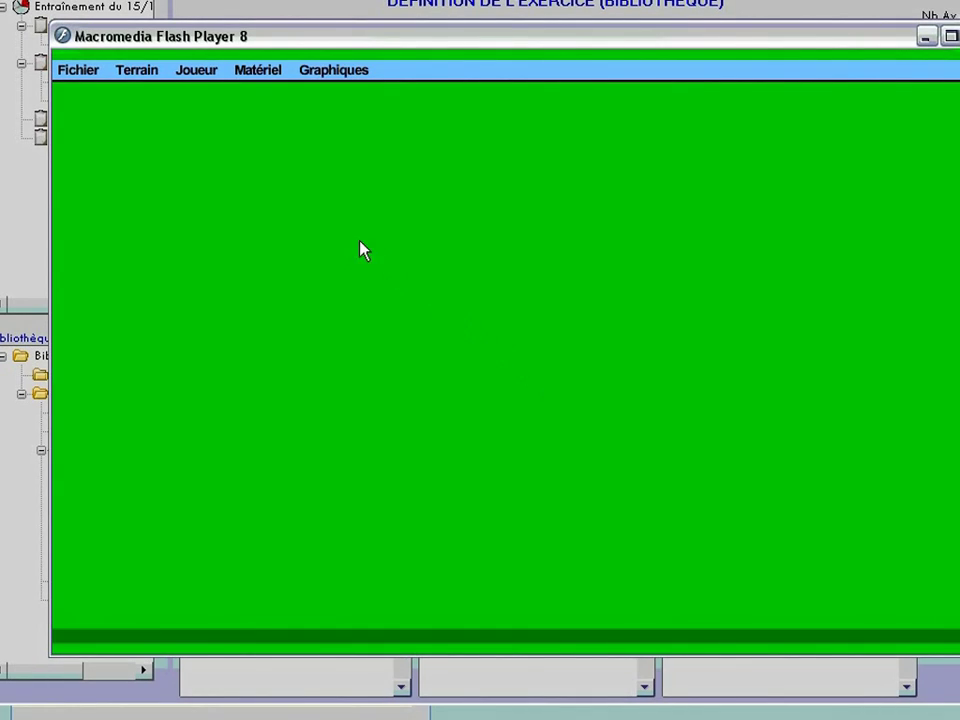
pyautogui.click(137, 70)
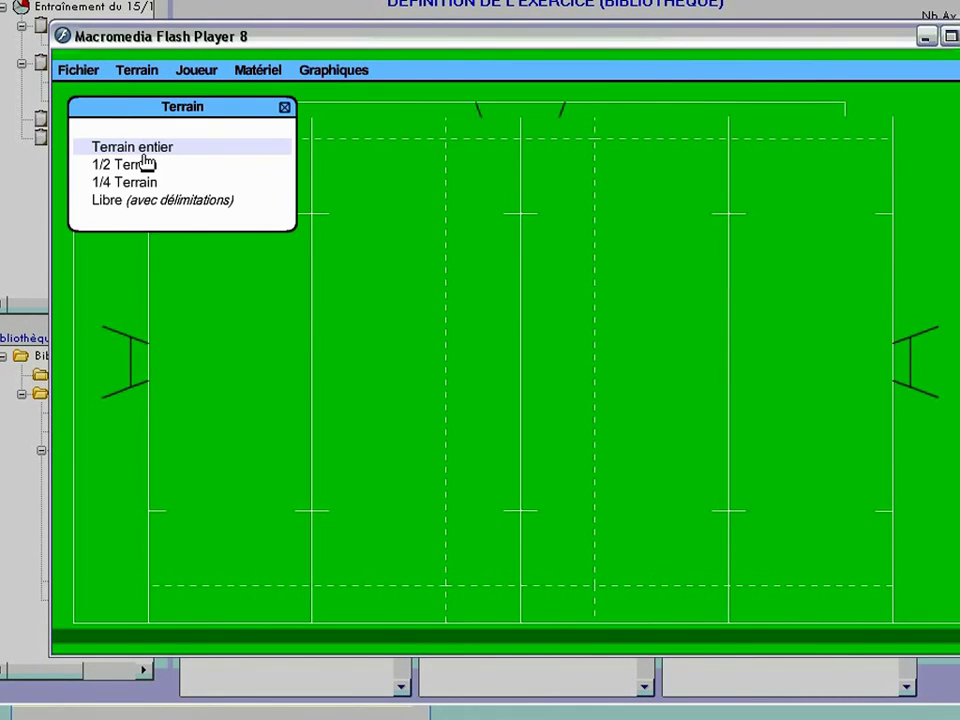
pyautogui.click(141, 186)
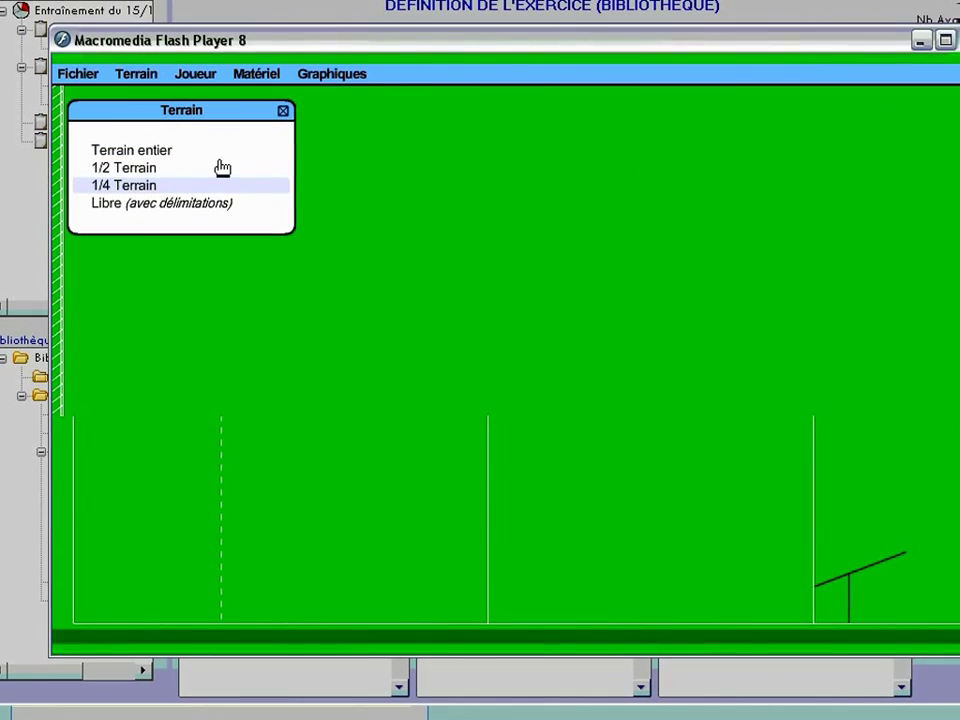
pyautogui.click(278, 114)
# Place an unnumbered white player in the pitch's upper area and create a white team of players numbered 1 to 15.
pyautogui.click(195, 75)
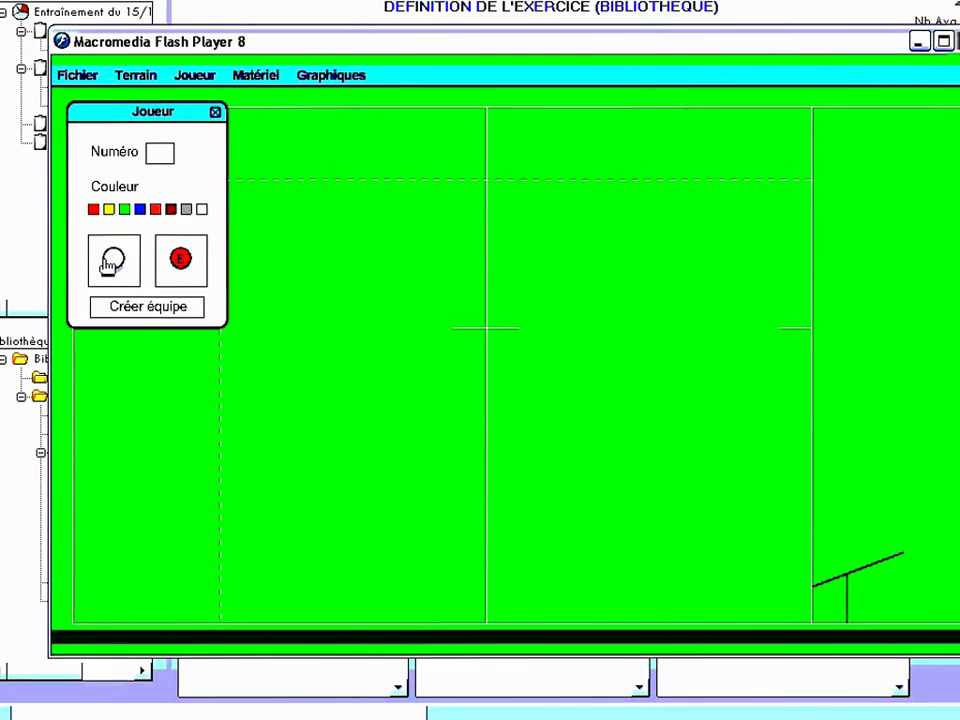
pyautogui.moveTo(113, 259); pyautogui.dragTo(429, 252)
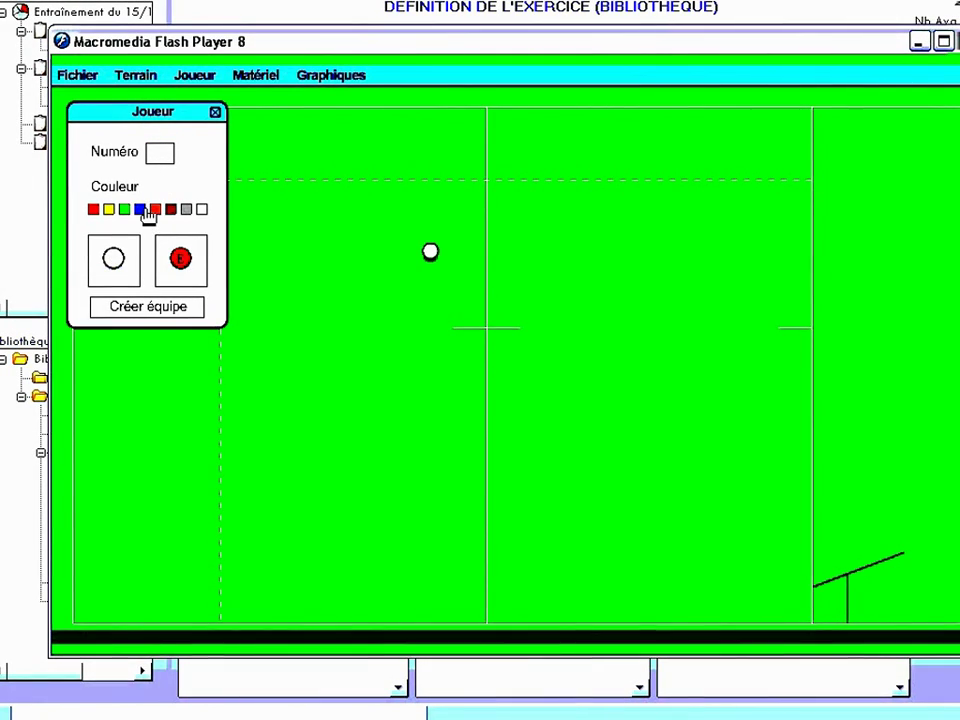
pyautogui.click(157, 155)
pyautogui.write('1')
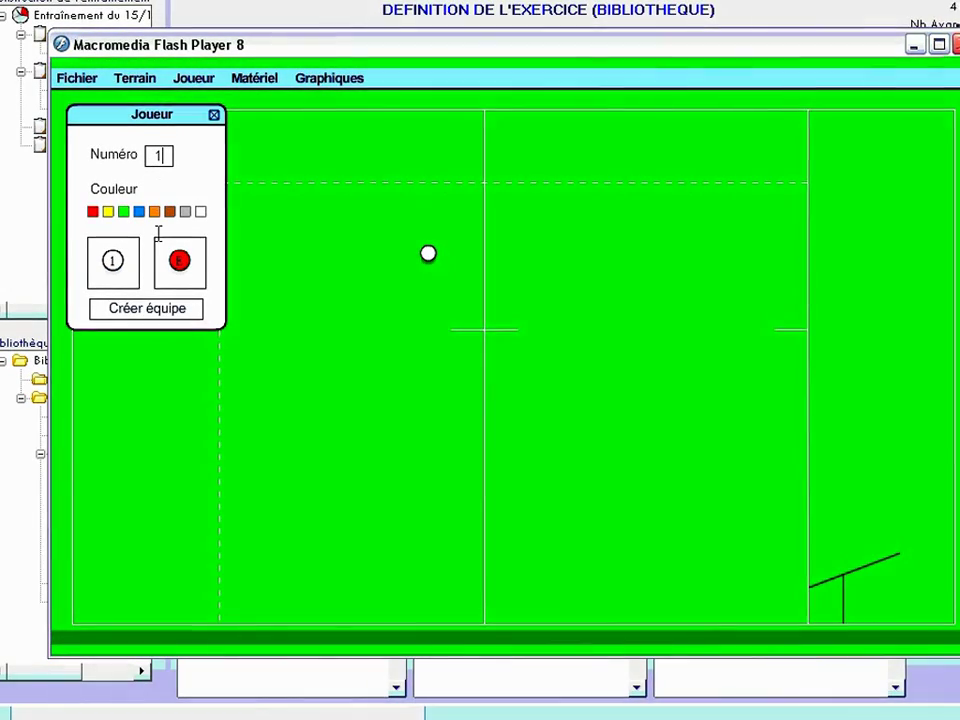
pyautogui.click(140, 308)
pyautogui.write('15')
pyautogui.click(147, 371)
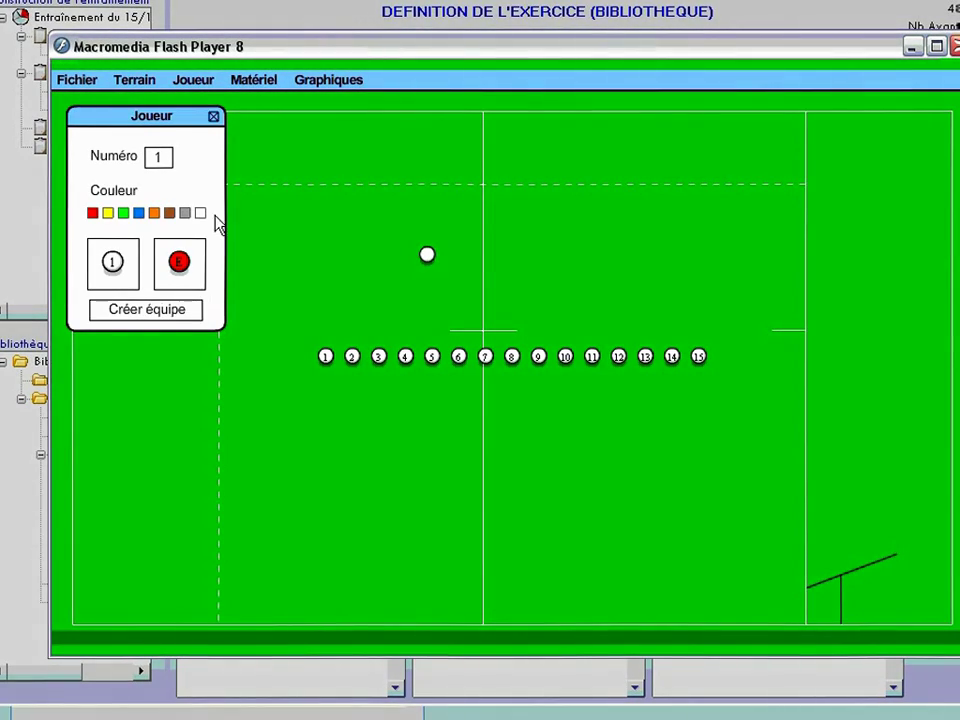
pyautogui.click(213, 116)
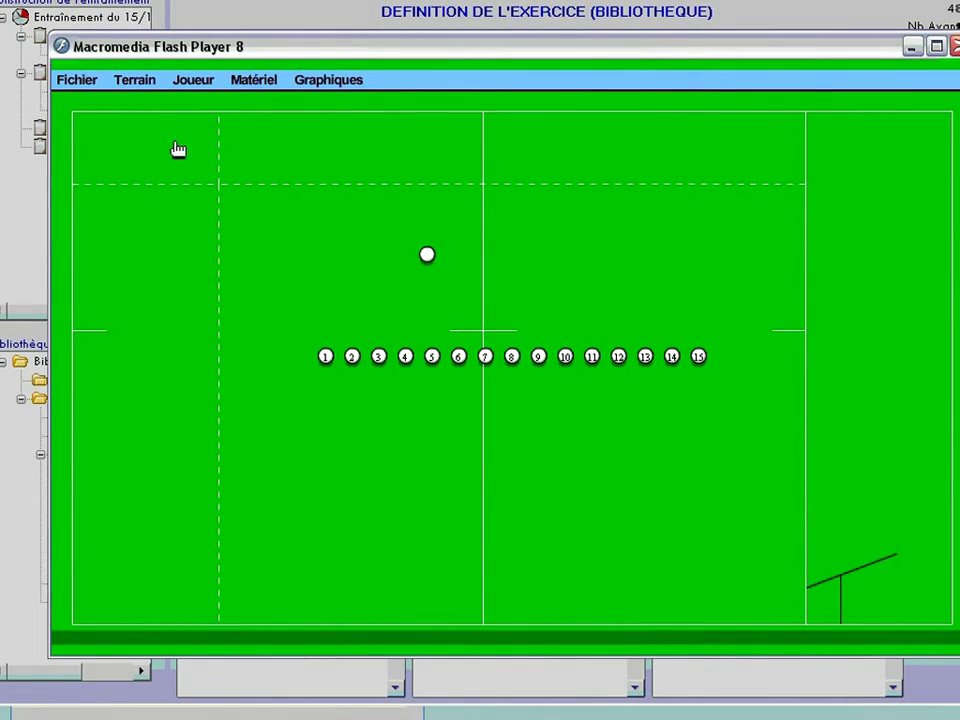
# Place a ball, a cone, a stake, a jump bar, a tackle bag and a shield around the row of players.
pyautogui.click(253, 80)
pyautogui.click(130, 176)
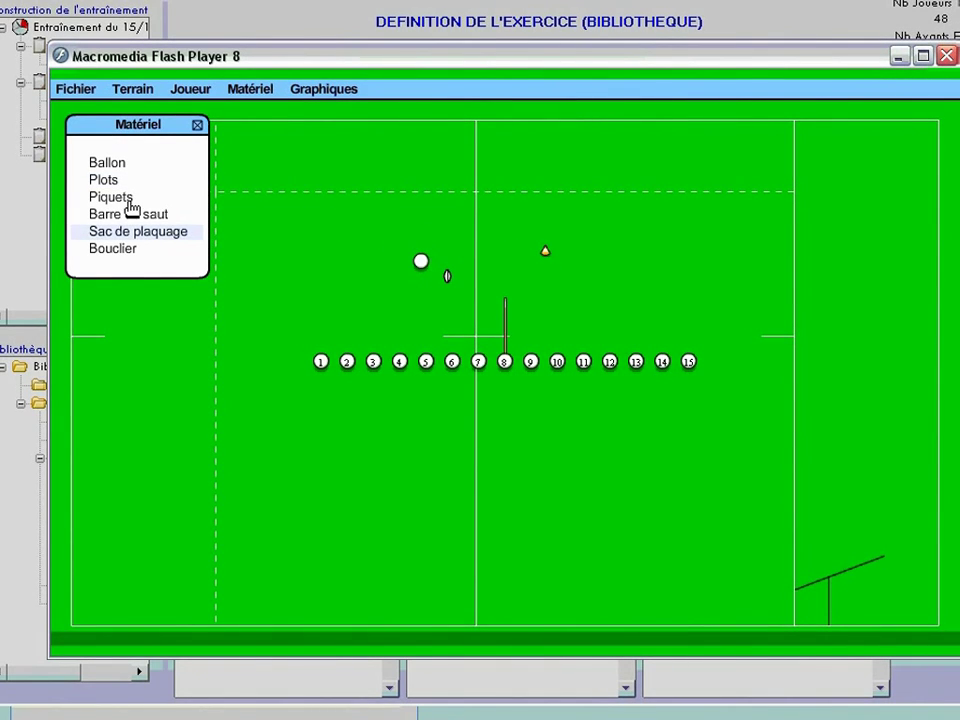
pyautogui.click(592, 318)
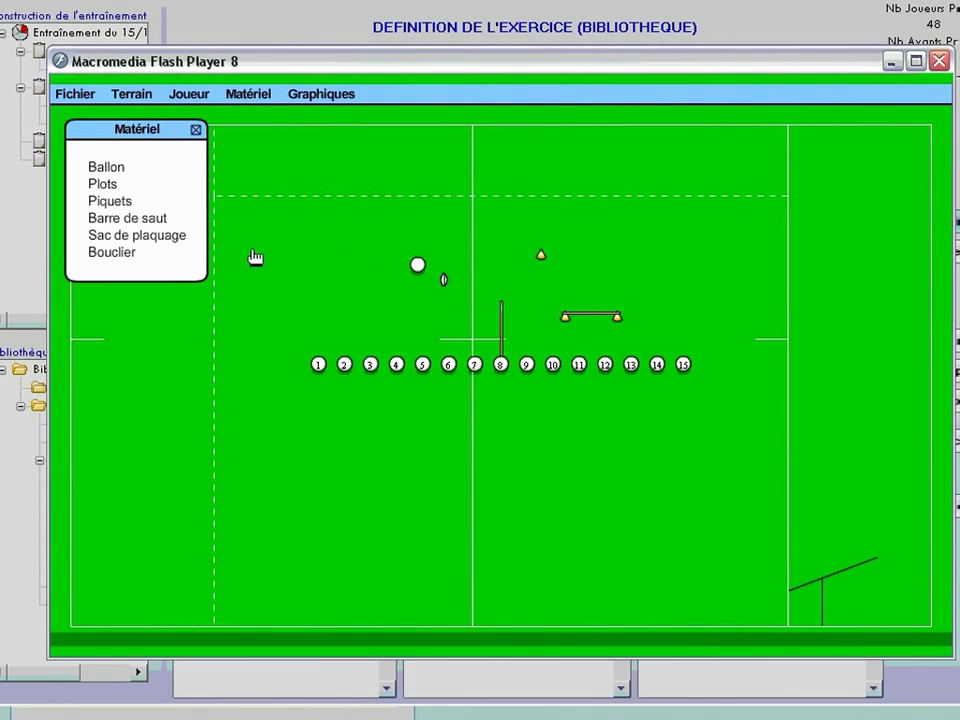
pyautogui.click(128, 244)
pyautogui.click(160, 245)
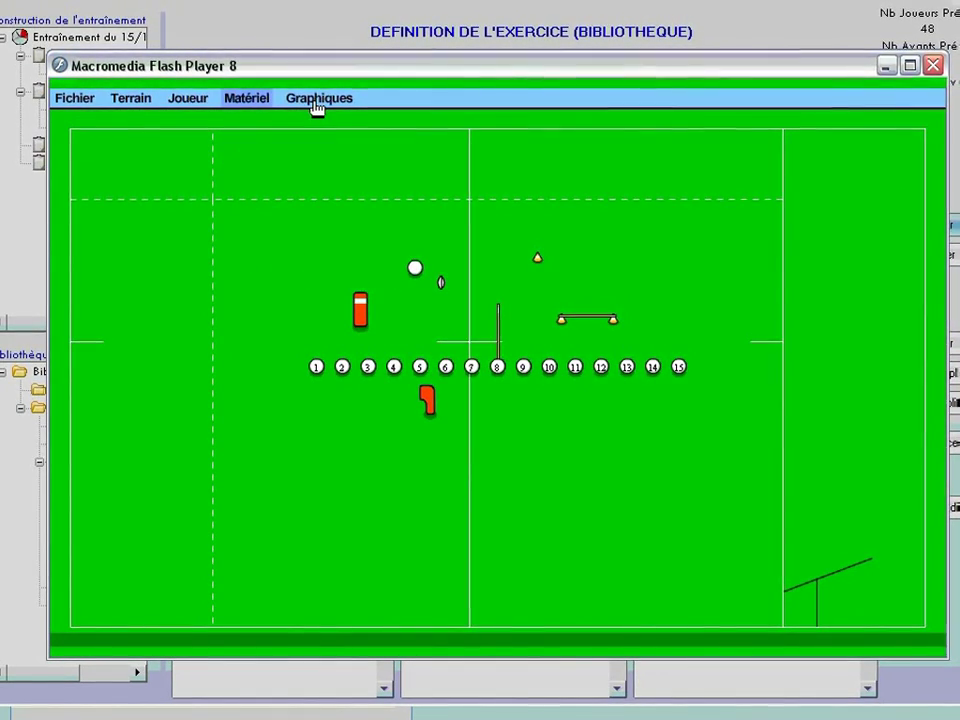
# Draw a black arrow beneath the cone, curving upward at its end.
pyautogui.click(304, 100)
pyautogui.click(157, 178)
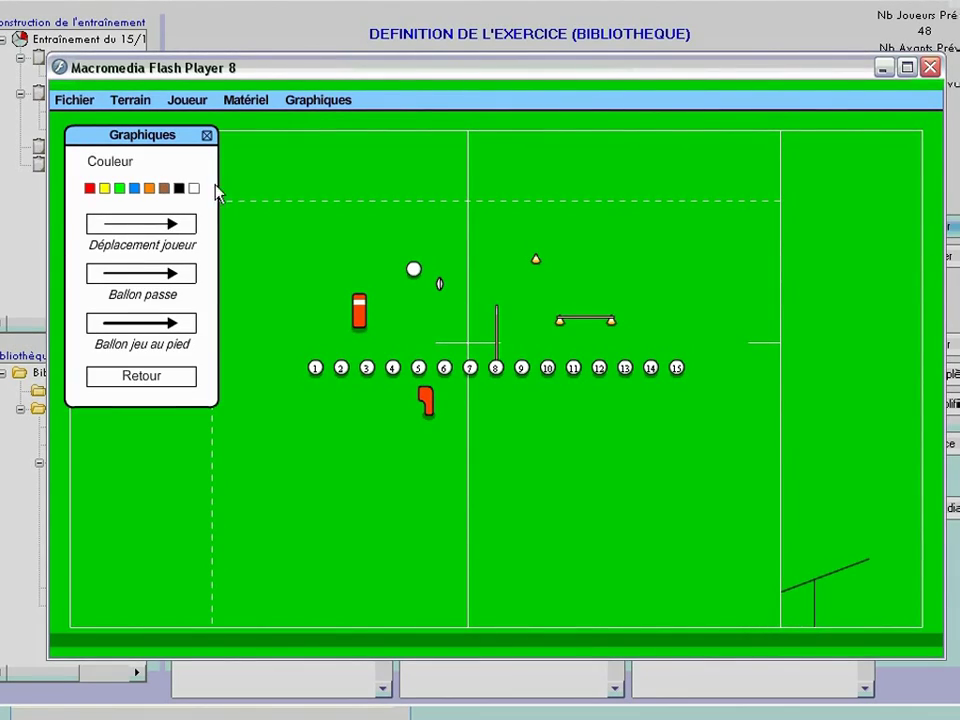
pyautogui.click(621, 239)
pyautogui.click(630, 303)
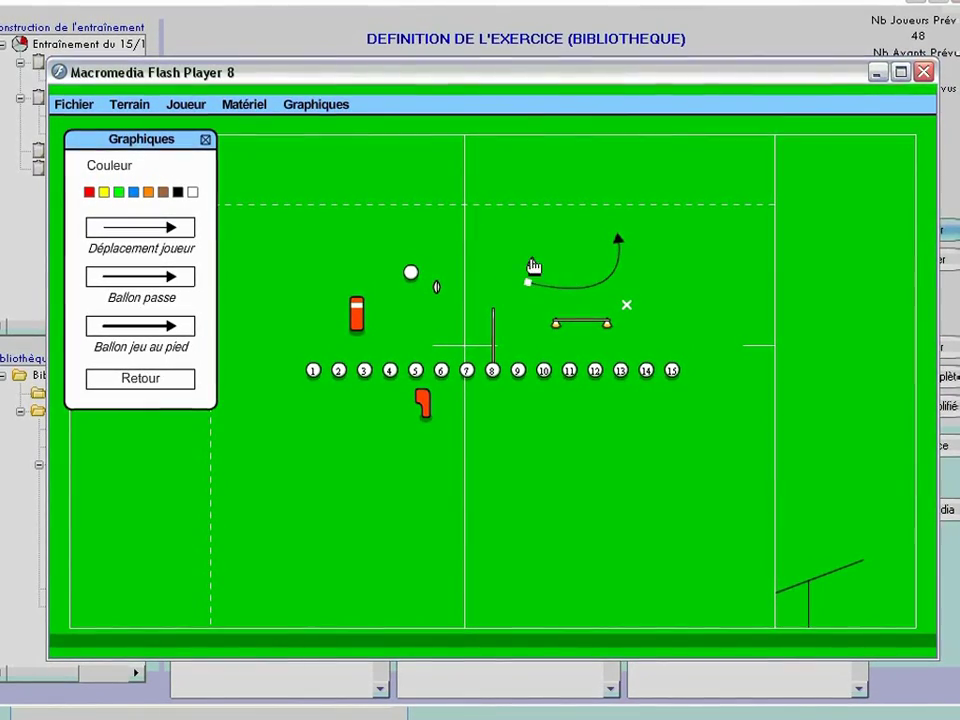
pyautogui.click(205, 140)
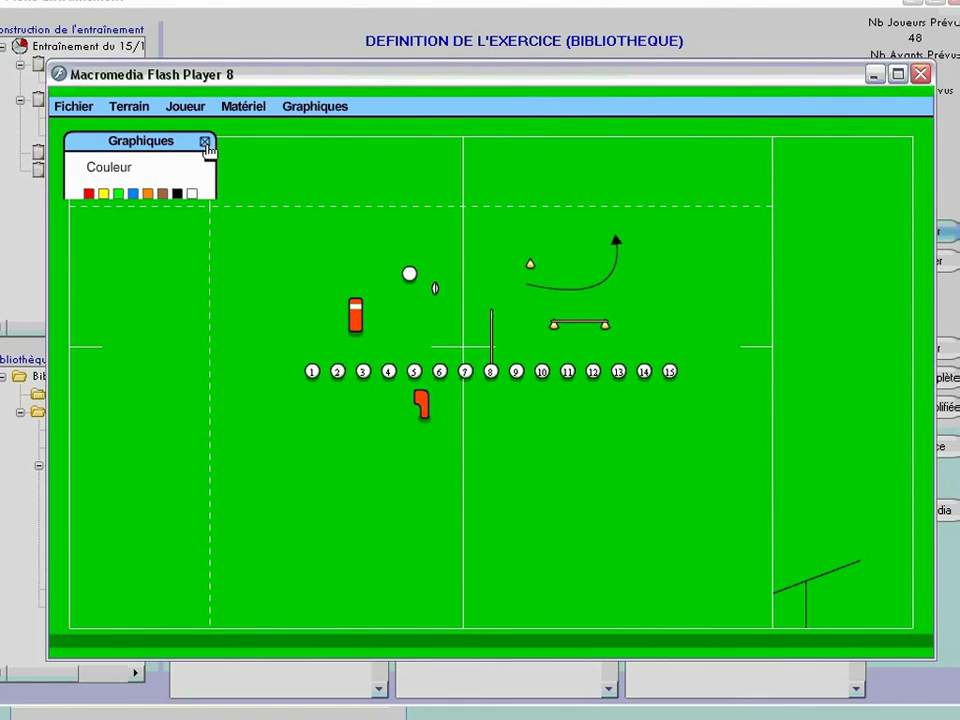
# Add the text label "test" below the row of players and place a contact zone between the unnumbered player and player 5.
pyautogui.click(175, 204)
pyautogui.write('test')
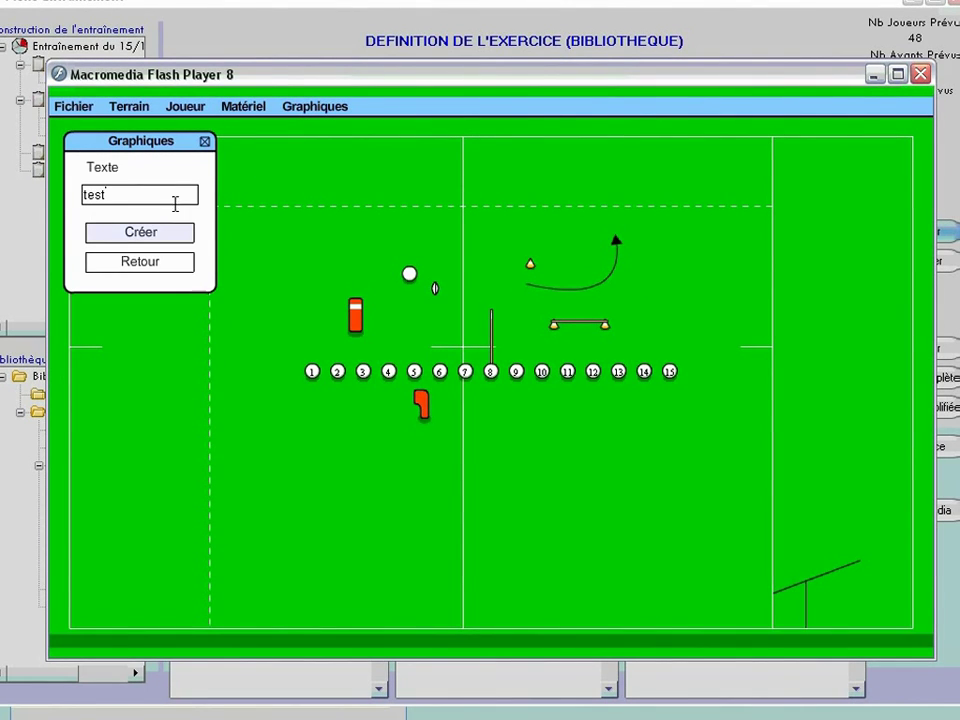
pyautogui.click(140, 232)
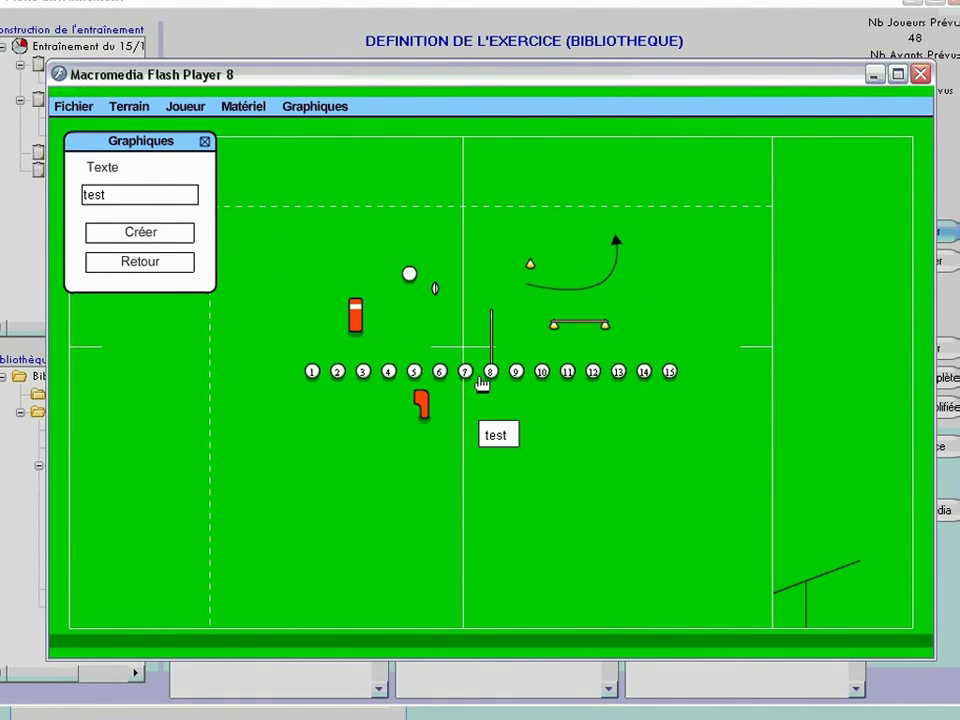
pyautogui.click(135, 262)
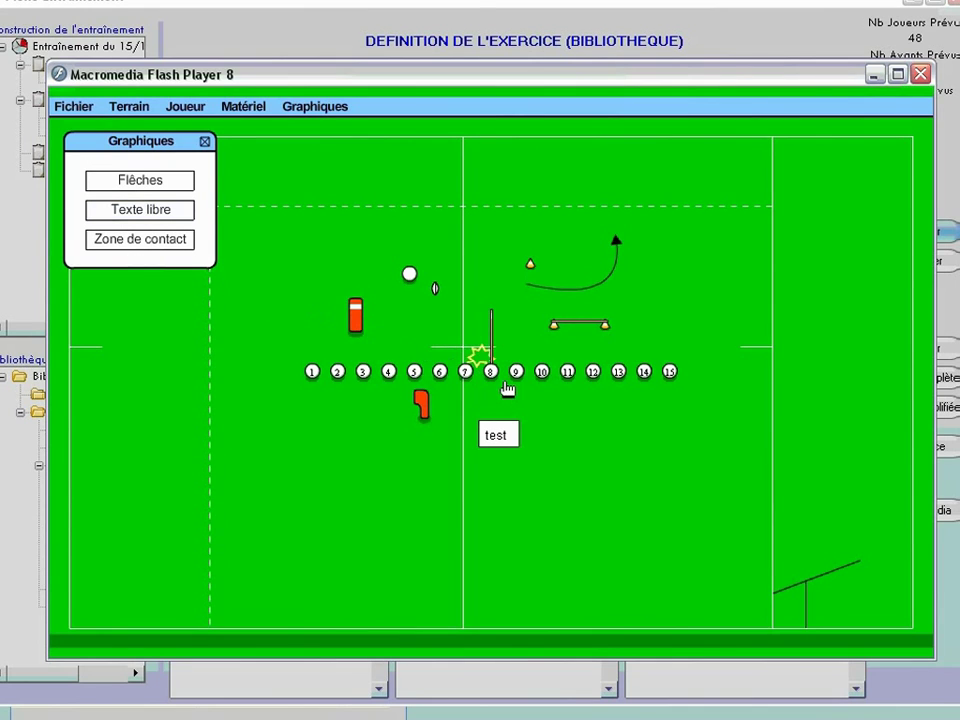
pyautogui.click(411, 312)
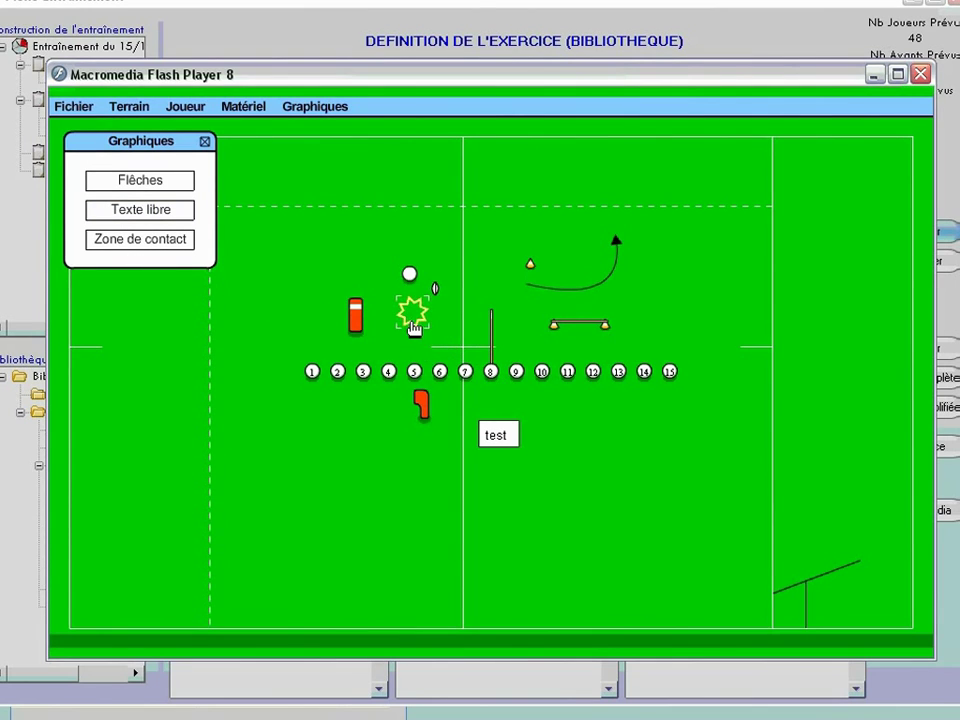
# Rotate the jump bar to a diagonal position, and close the schema editor and the training sheet.
pyautogui.click(607, 328)
pyautogui.click(596, 327)
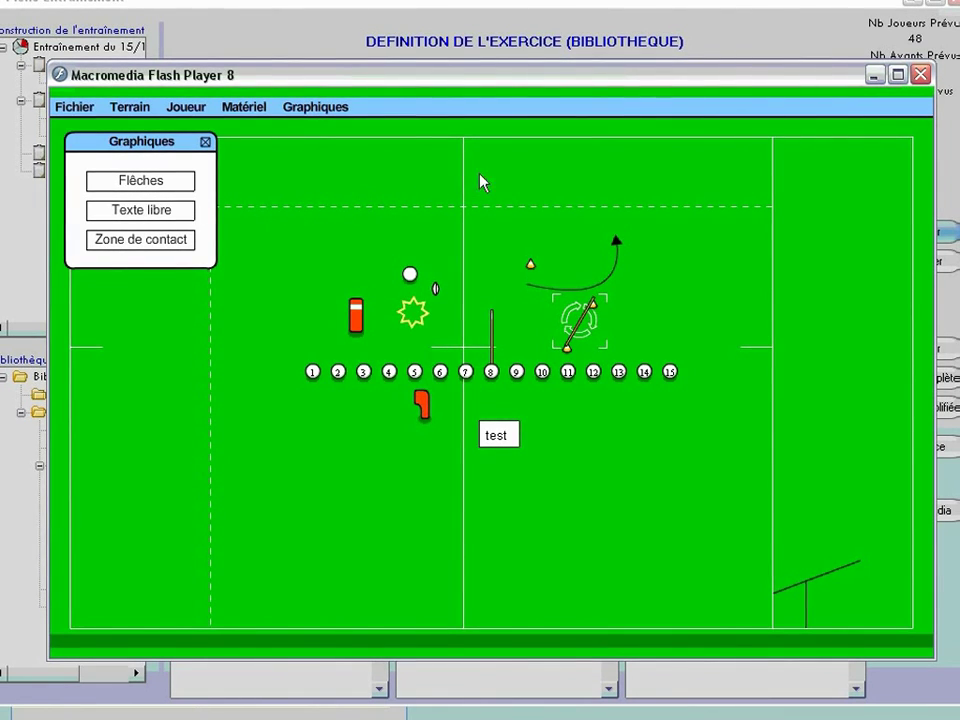
pyautogui.click(921, 75)
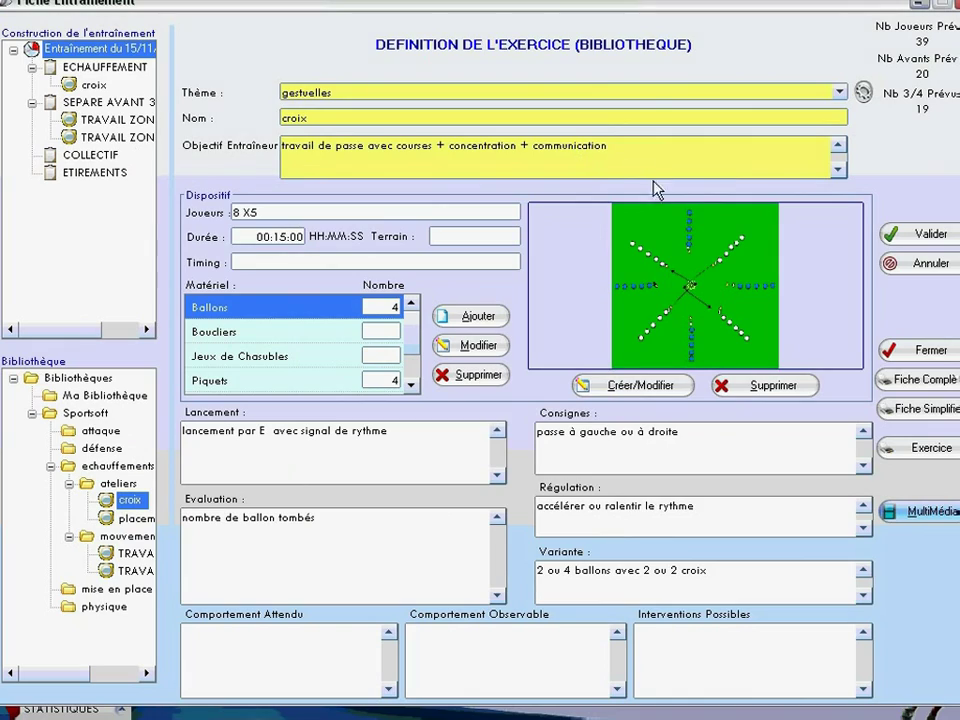
pyautogui.click(928, 353)
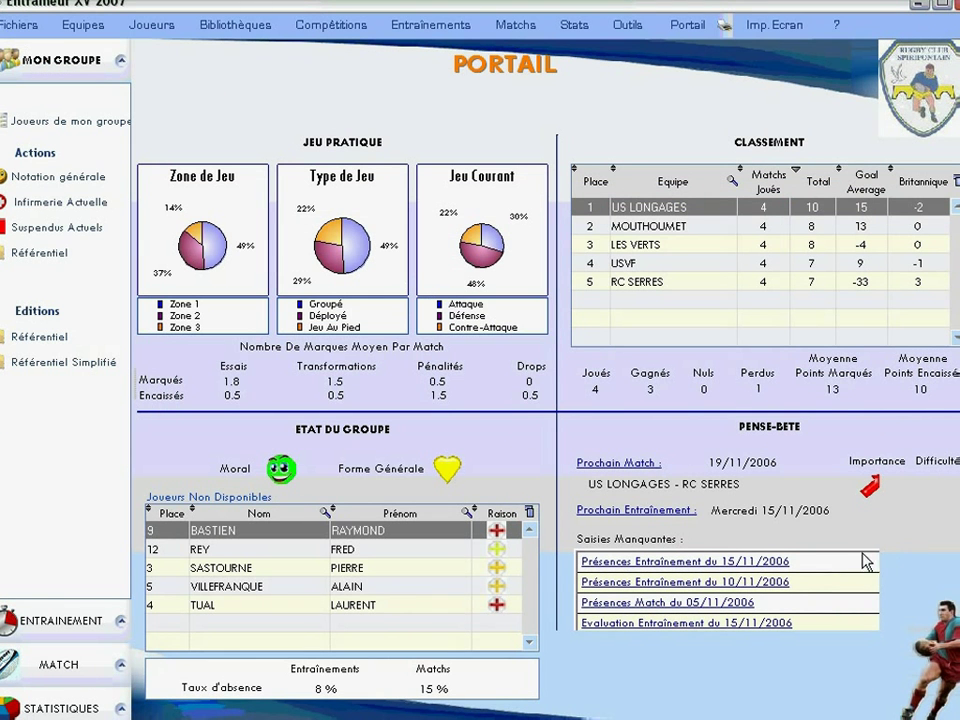
# Open the attendance sheet for the 10/11/2006 training and mark the second listed player absent and excused with the reason "boulot".
pyautogui.click(655, 582)
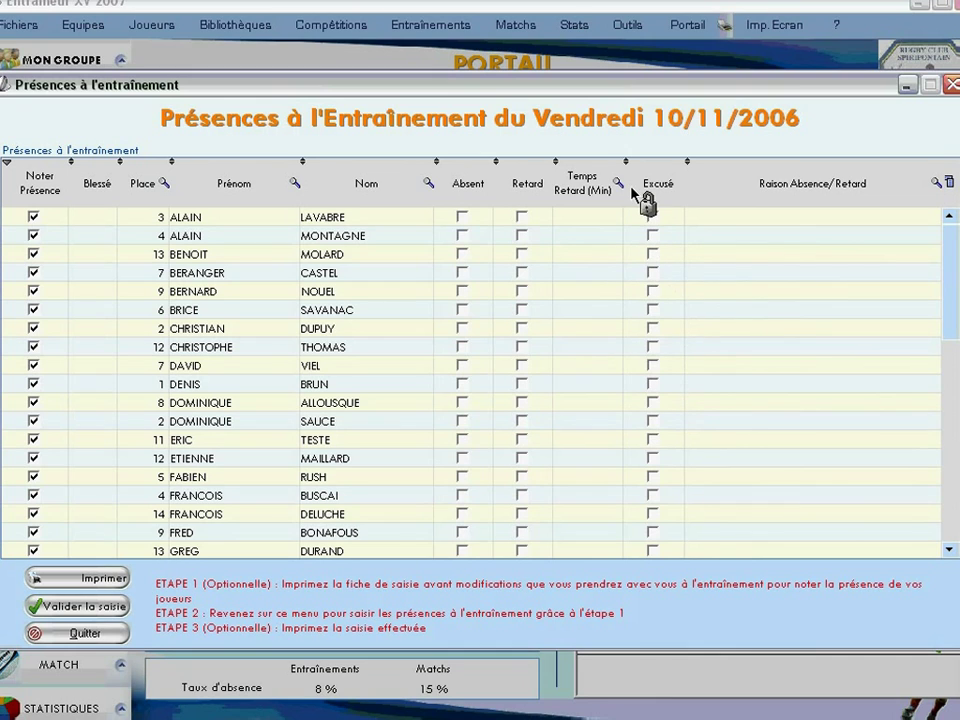
pyautogui.click(461, 236)
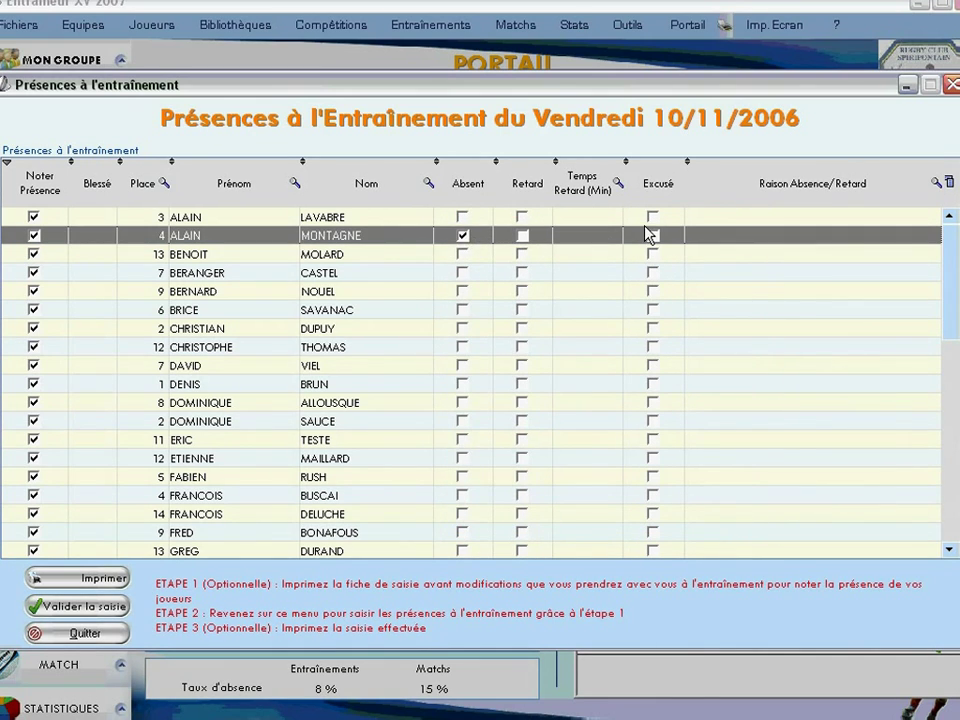
pyautogui.click(675, 238)
pyautogui.click(700, 240)
pyautogui.write('boulot')
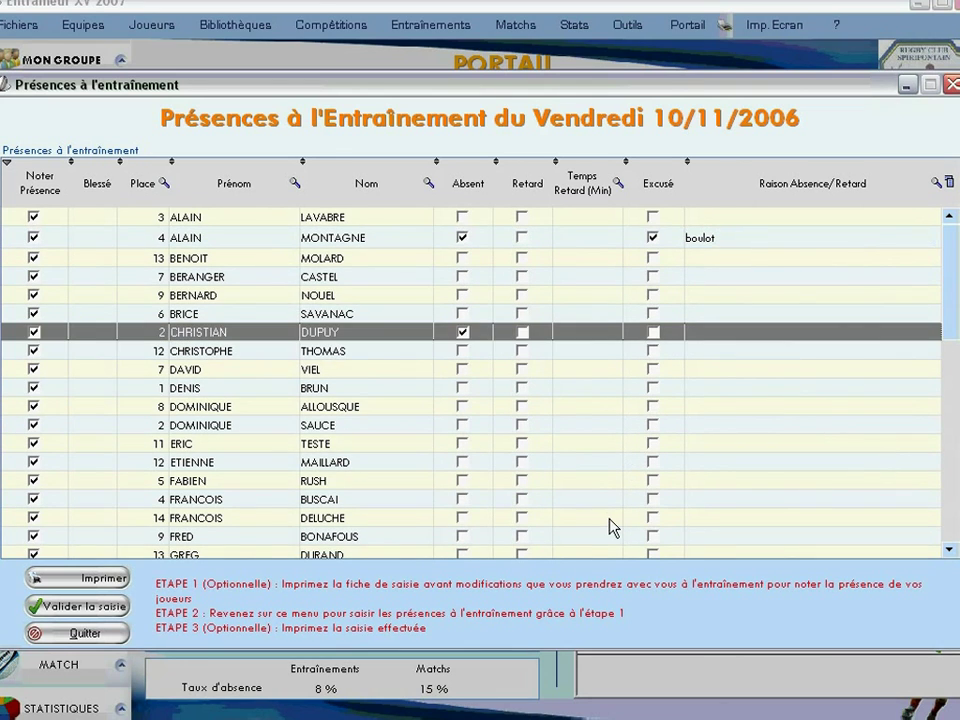
# Mark the place 4 player further down the list absent and excused with the reason "epouse malade".
pyautogui.scroll(-7, 465, 497)
pyautogui.click(652, 477)
pyautogui.click(705, 478)
pyautogui.write('epuse malade')
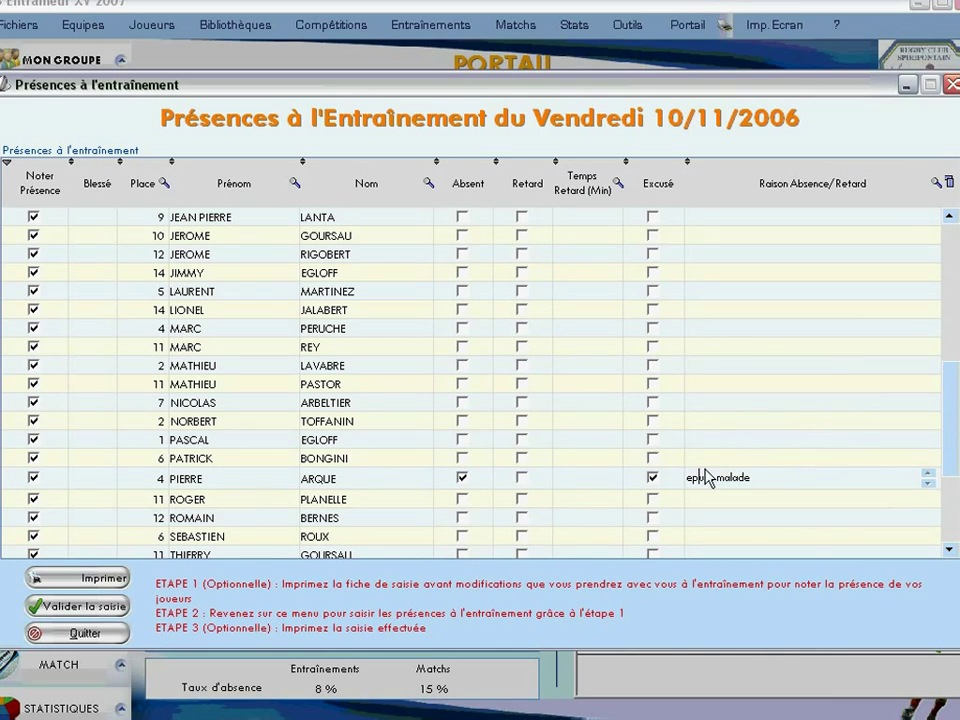
# Mark the place 11 player listed just before the place 15 player absent, and save and close the training attendance.
pyautogui.scroll(-2, 560, 478)
pyautogui.click(462, 443)
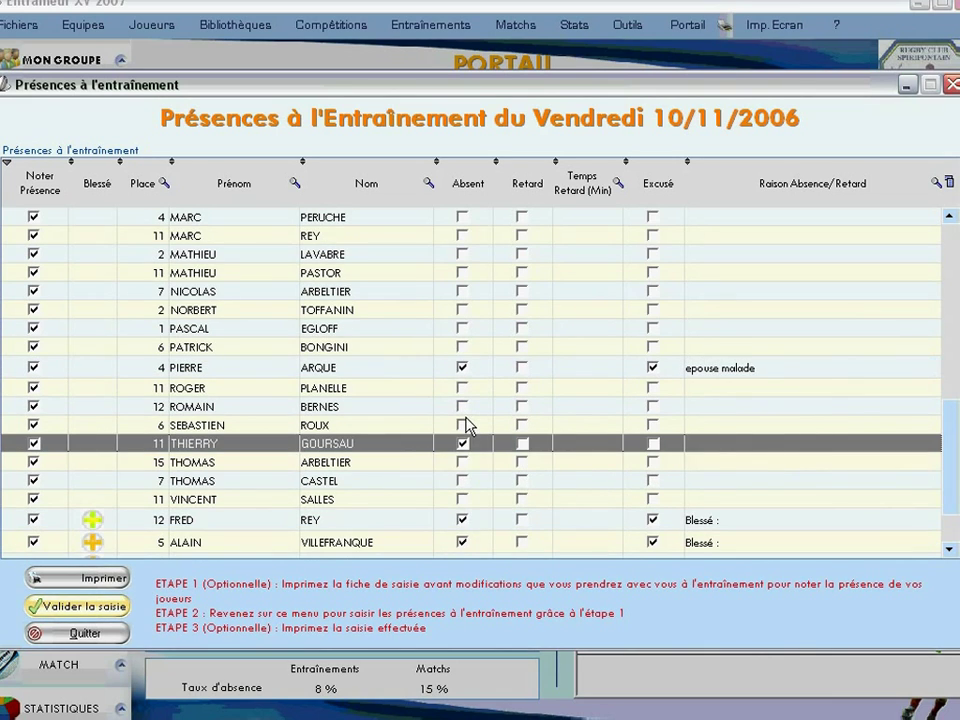
pyautogui.click(97, 607)
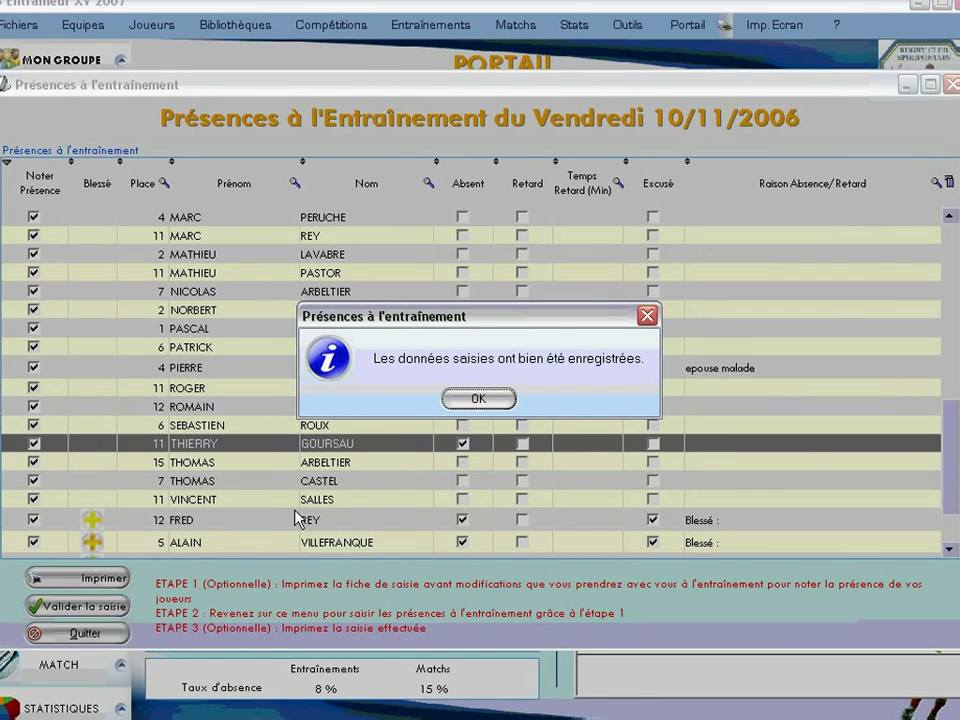
pyautogui.click(479, 399)
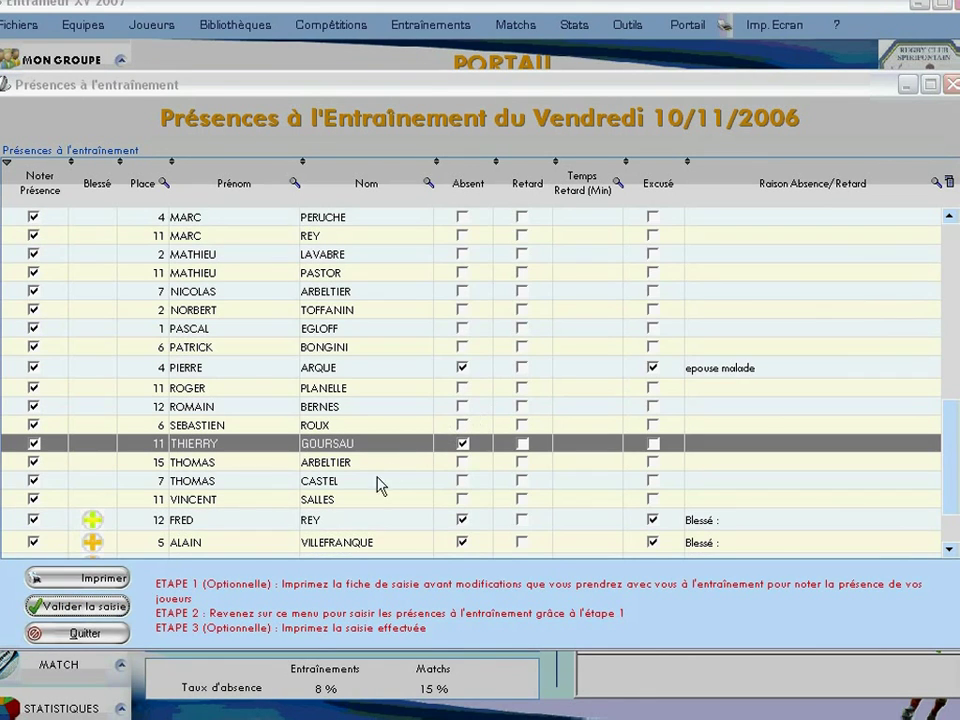
pyautogui.click(100, 634)
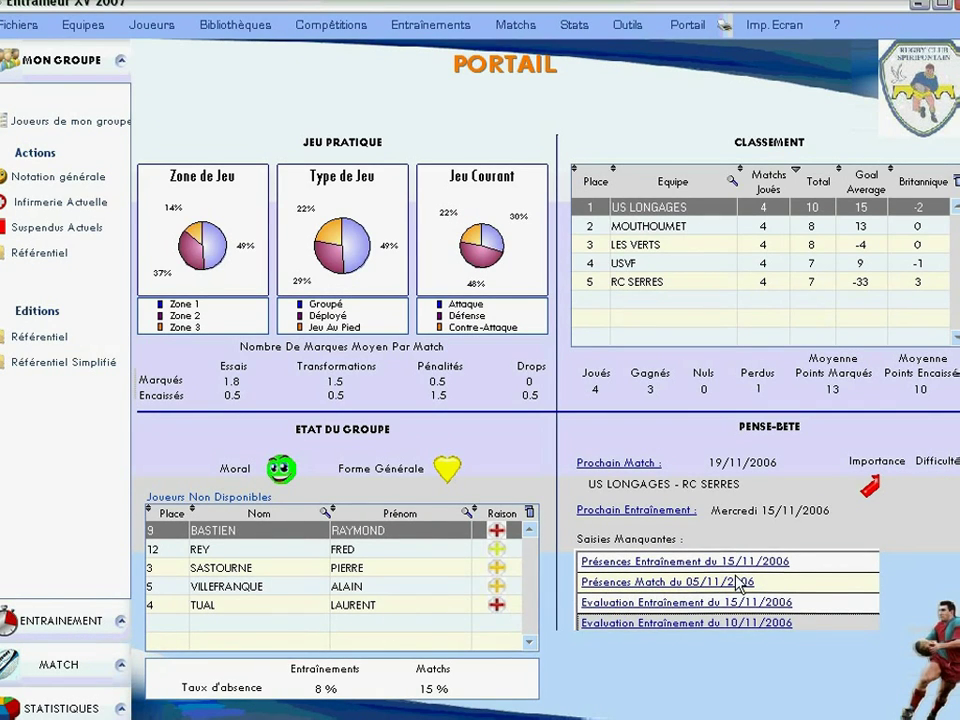
# View the attendance sheet for the 05/11/2006 match and close it.
pyautogui.click(663, 588)
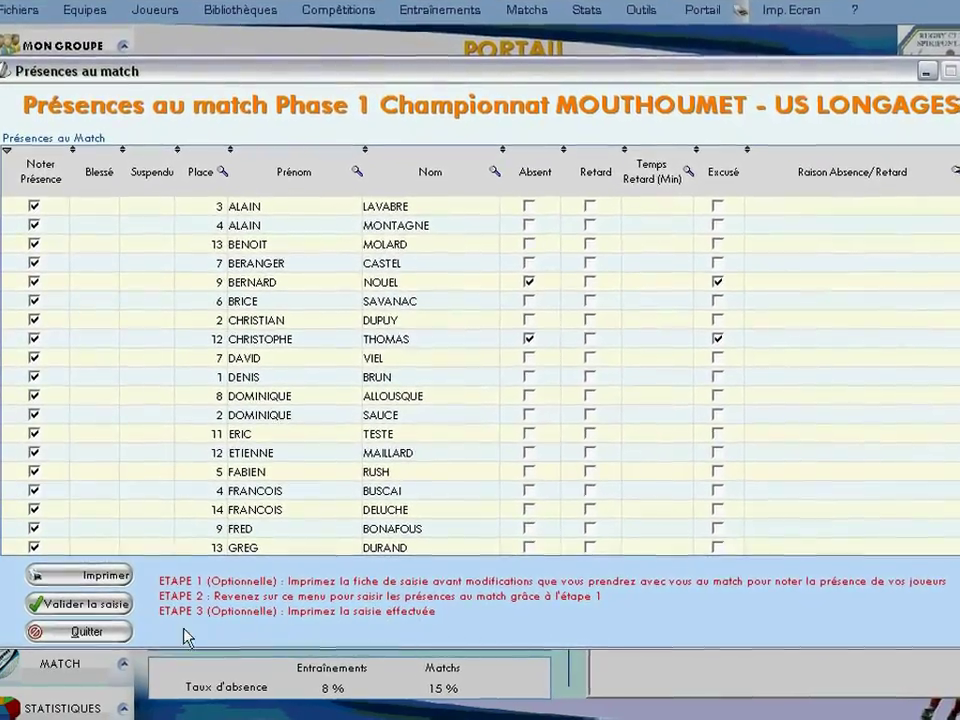
pyautogui.click(79, 631)
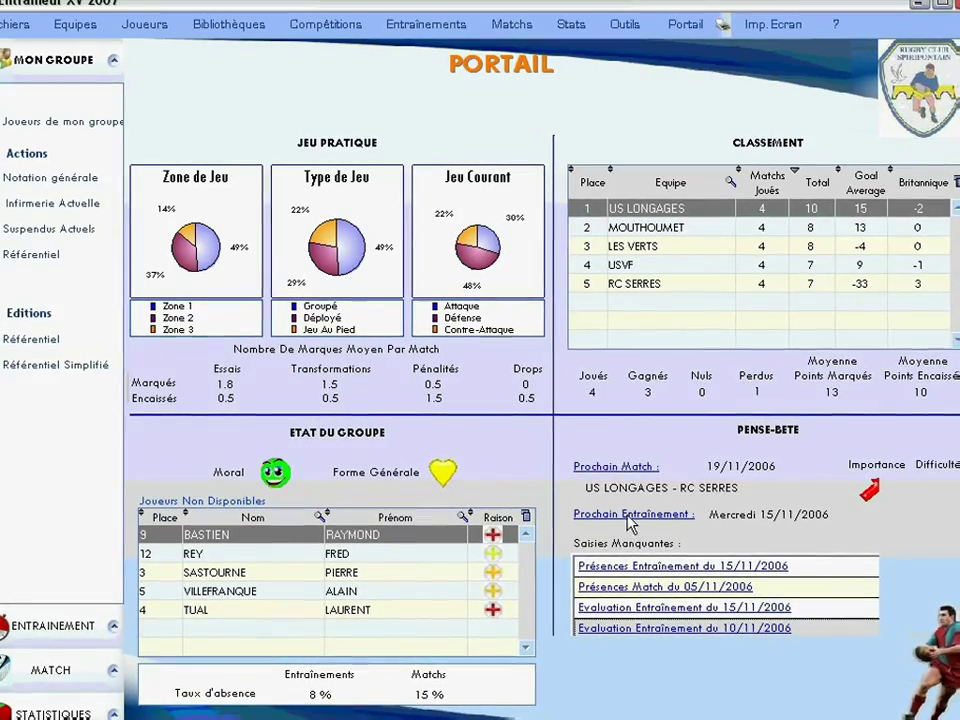
# Open the next match's sheet and review its pre-match importance, difficulty, objective and instructions.
pyautogui.click(625, 468)
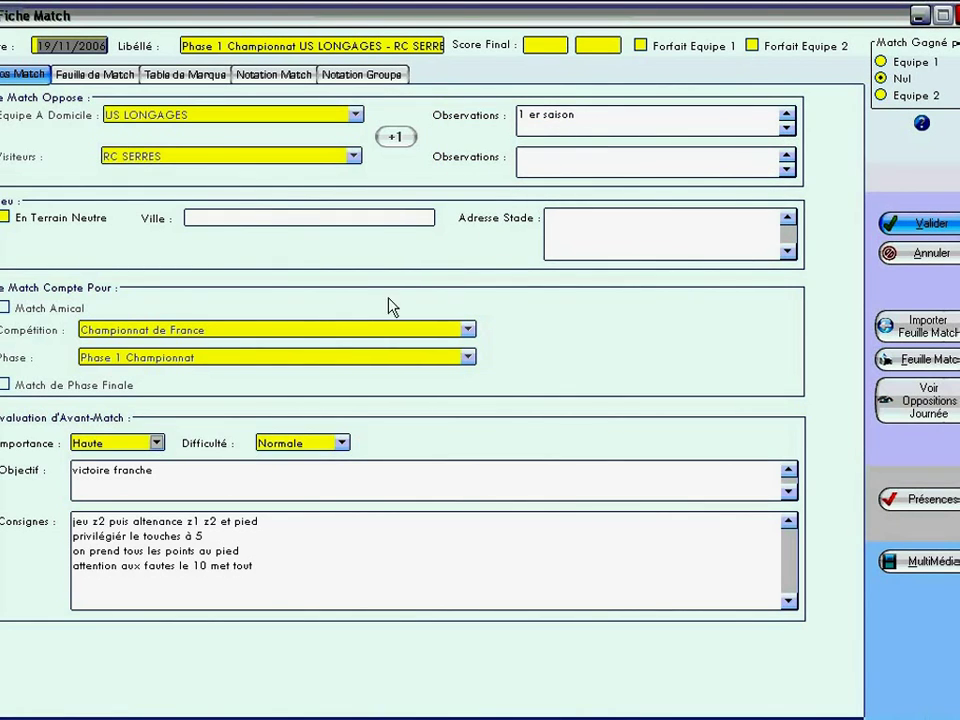
pyautogui.click(158, 443)
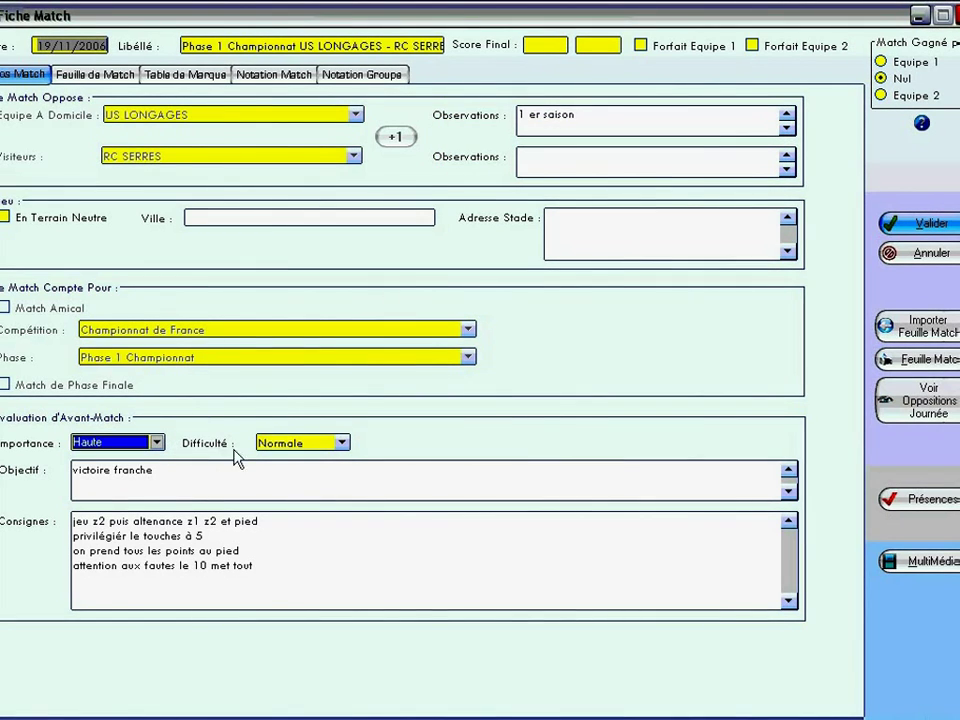
pyautogui.click(341, 443)
pyautogui.click(177, 469)
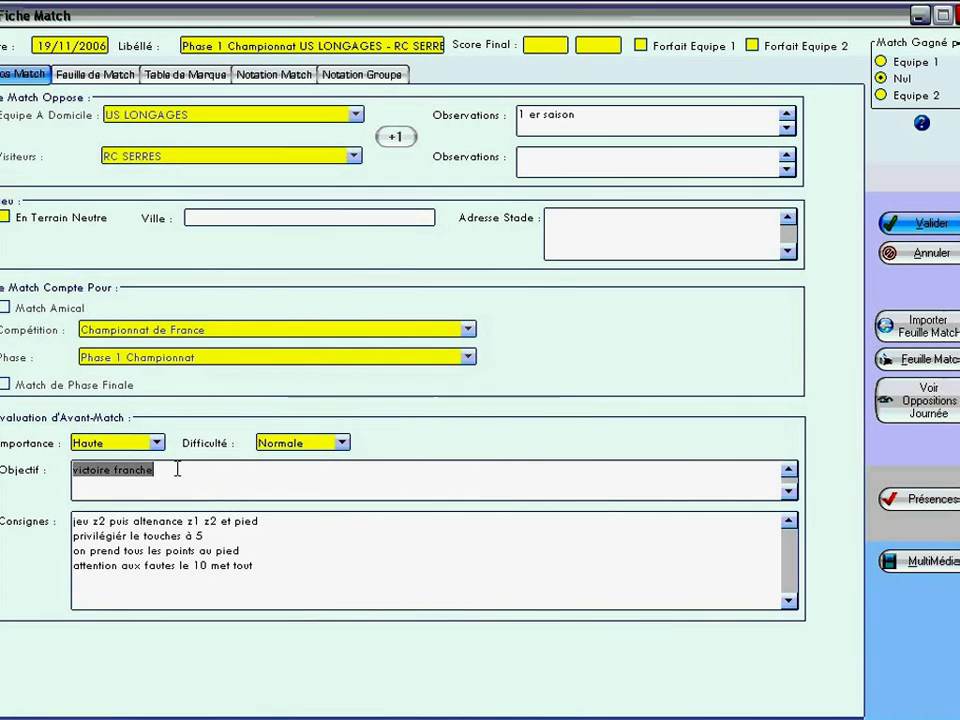
pyautogui.moveTo(73, 521); pyautogui.dragTo(134, 521)
pyautogui.keyDown('shift'); pyautogui.click(285, 563); pyautogui.keyUp('shift')
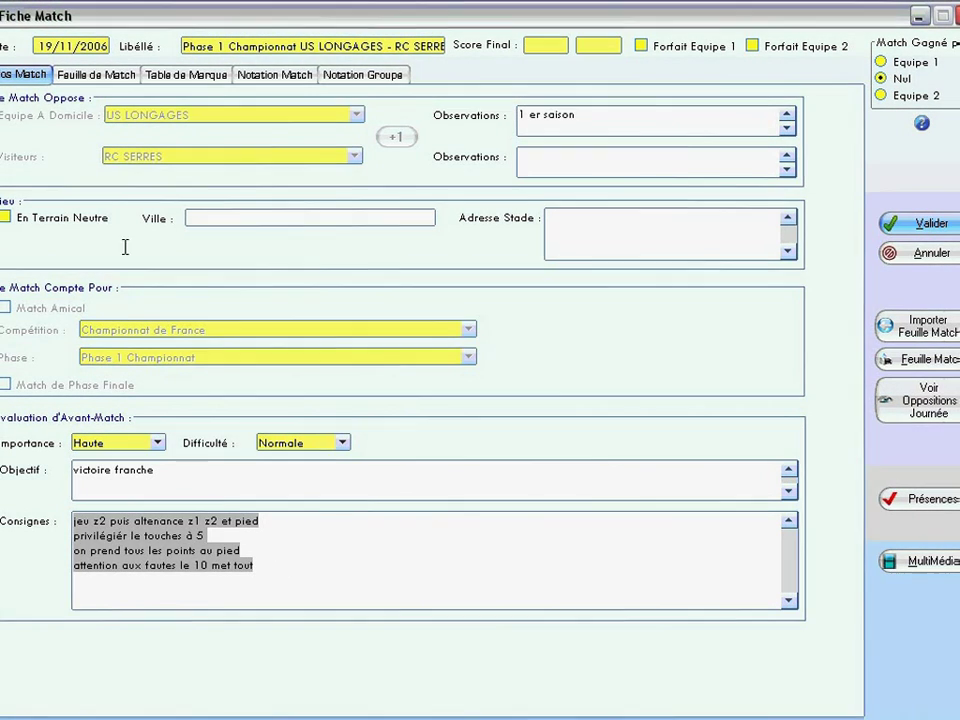
# On the lineup sheet, assign the first listed place 1 player to shirt 1 and the third listed place 2 player to shirt 2.
pyautogui.click(100, 76)
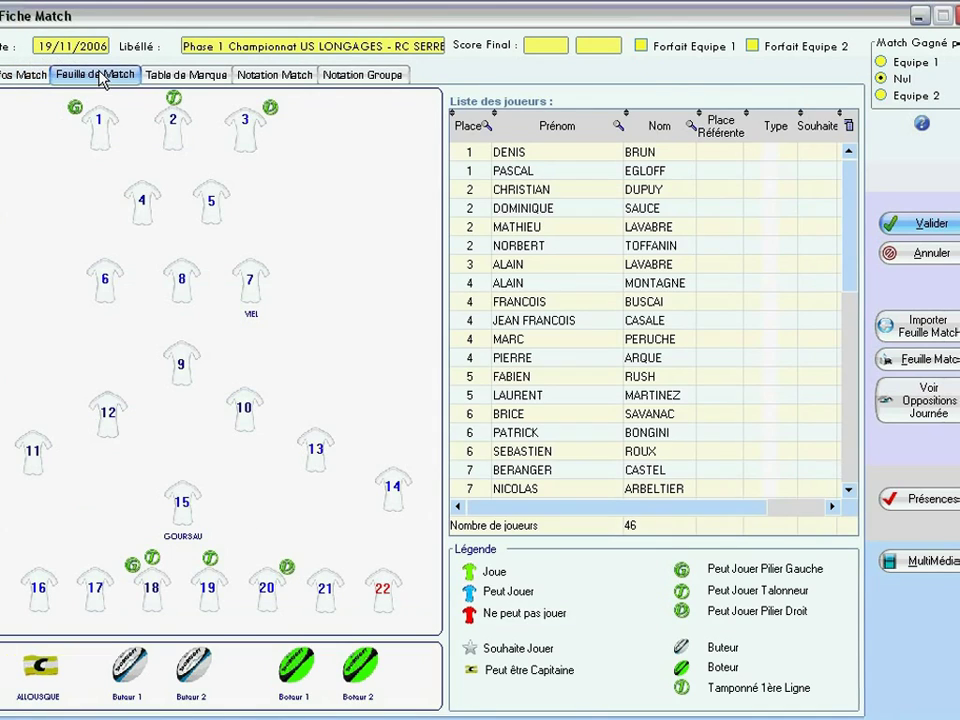
pyautogui.click(100, 118)
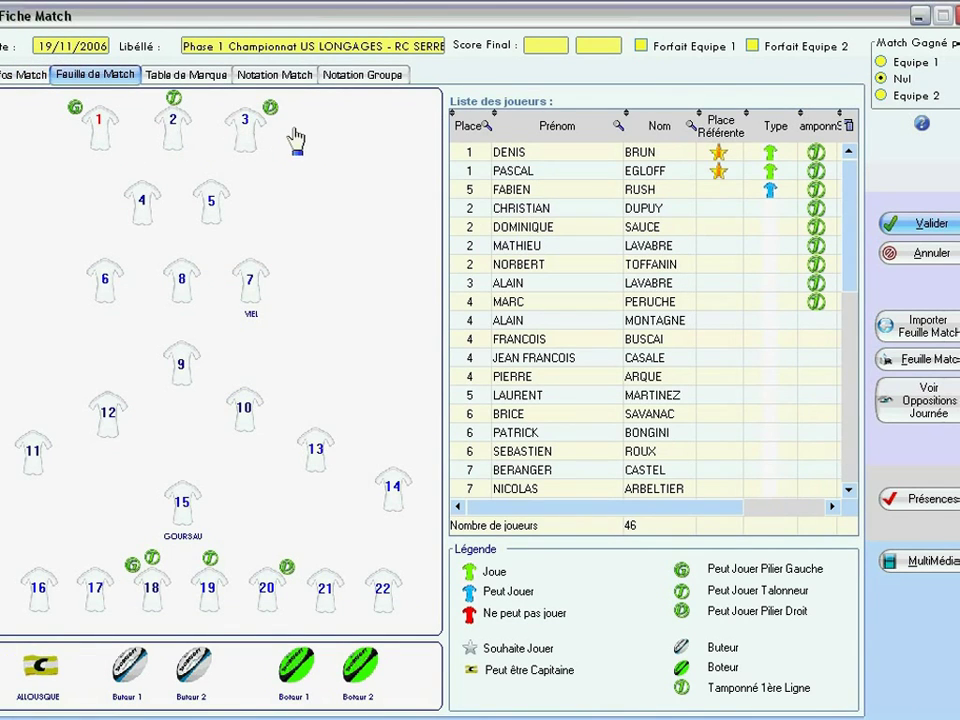
pyautogui.click(590, 156)
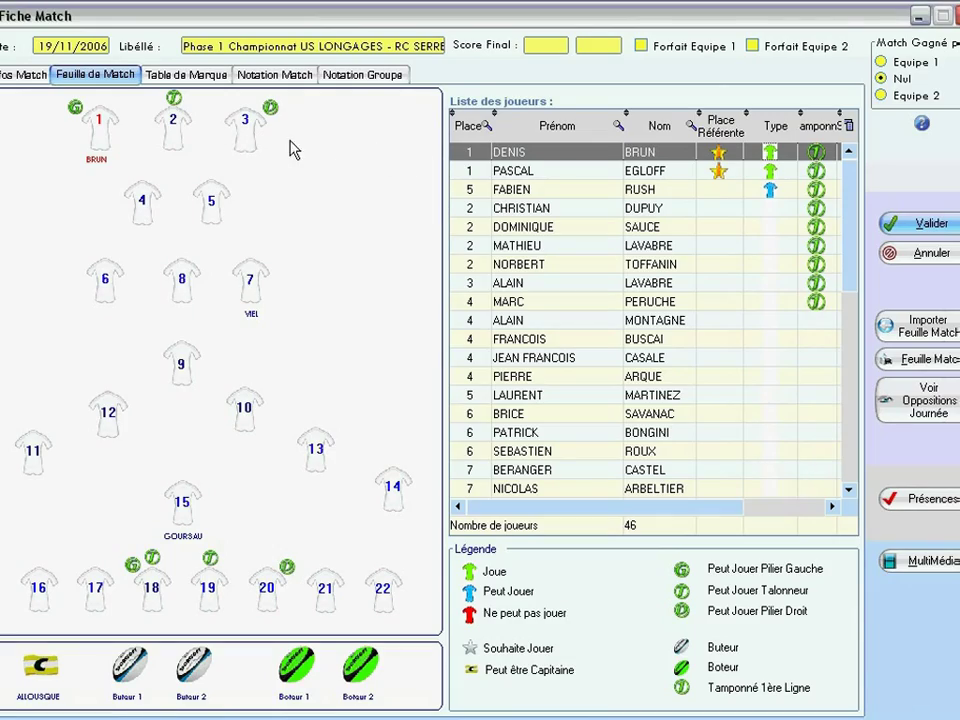
pyautogui.click(180, 118)
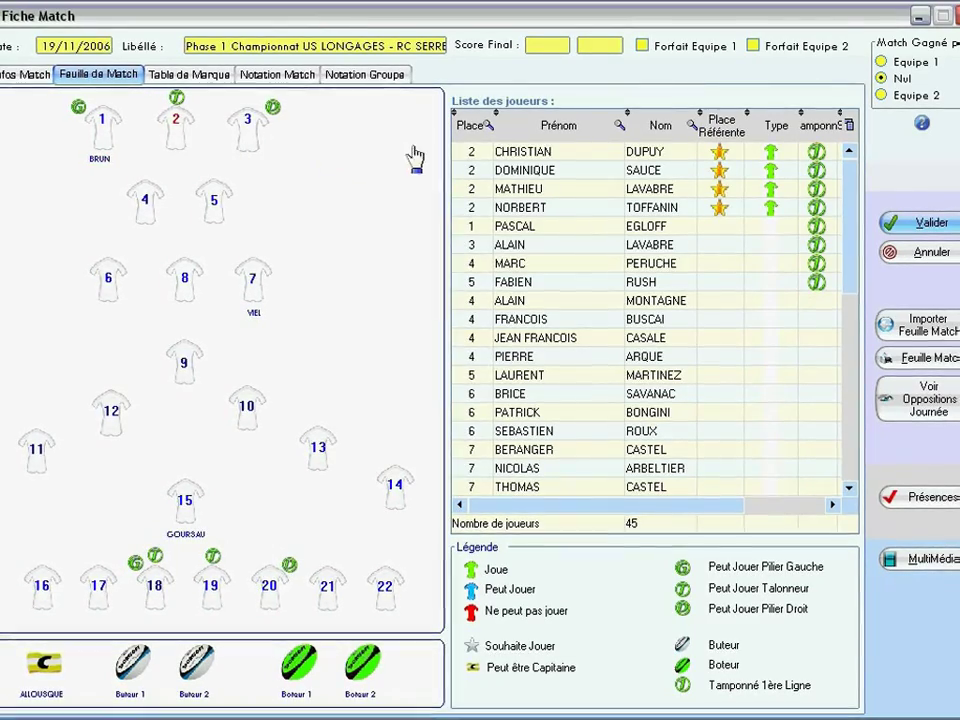
pyautogui.doubleClick(664, 191)
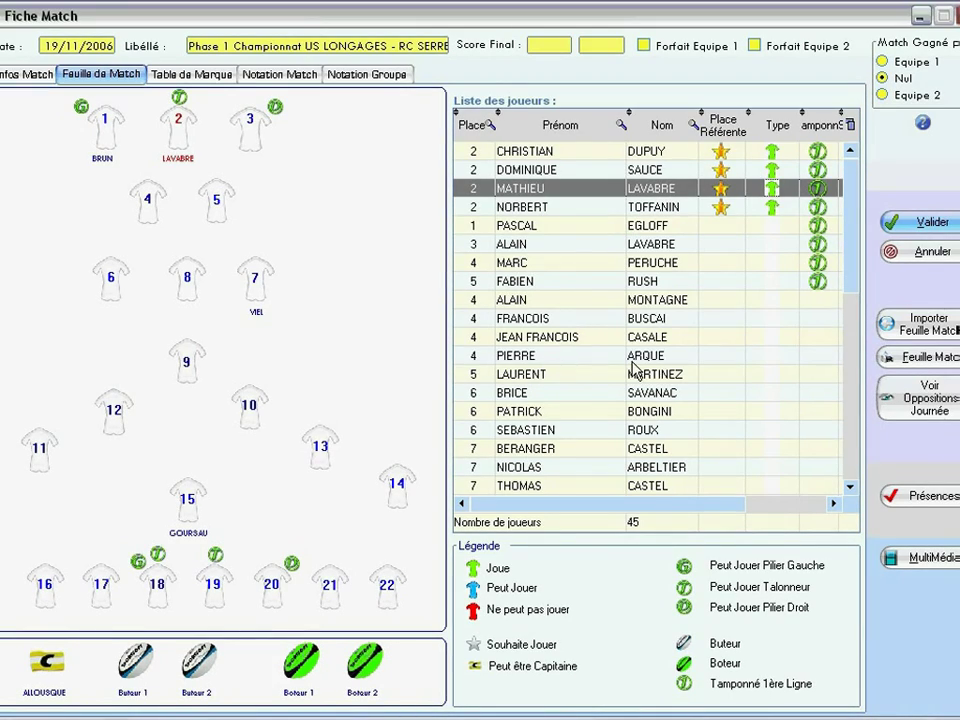
# Import the lineup from the 05/11 MOUTHOUMET - US LONGAGES match into the 19/11/2006 match sheet.
pyautogui.click(917, 328)
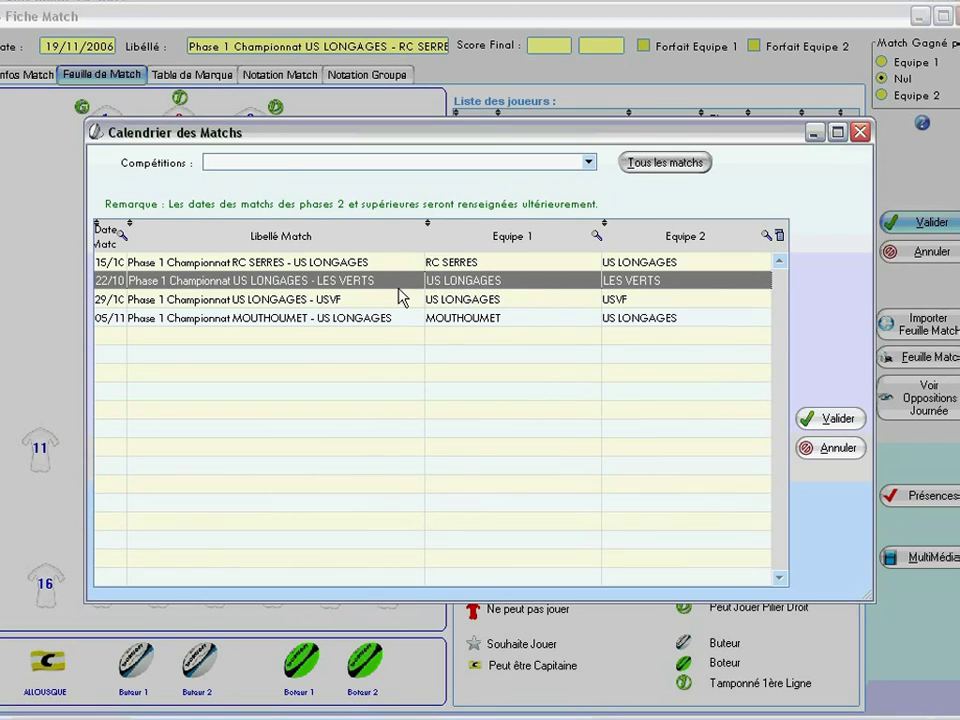
pyautogui.click(386, 263)
pyautogui.click(396, 320)
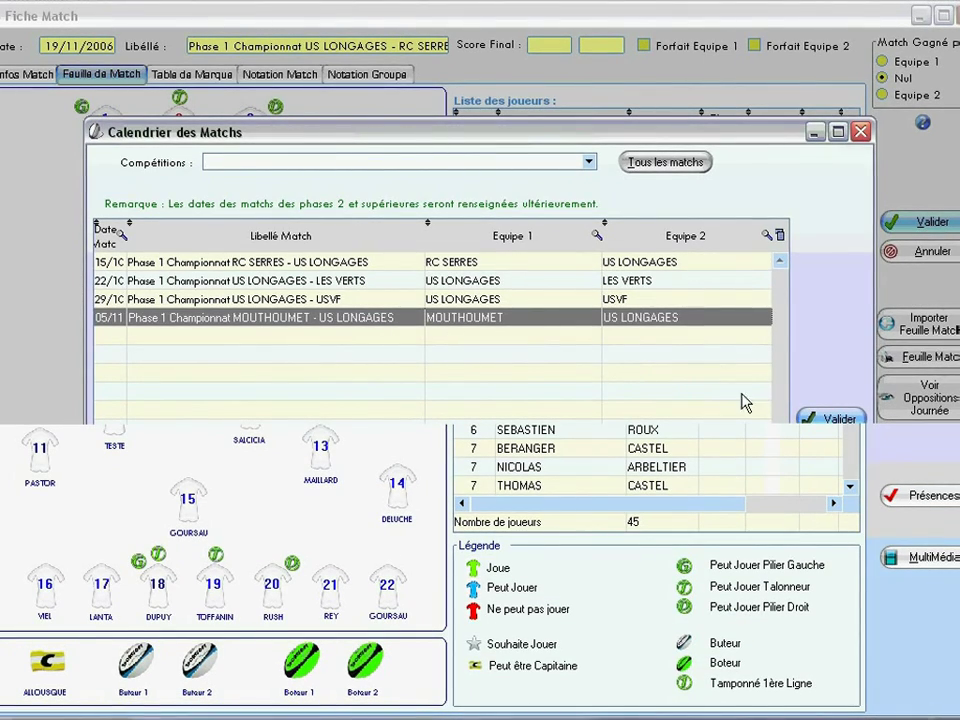
pyautogui.click(821, 420)
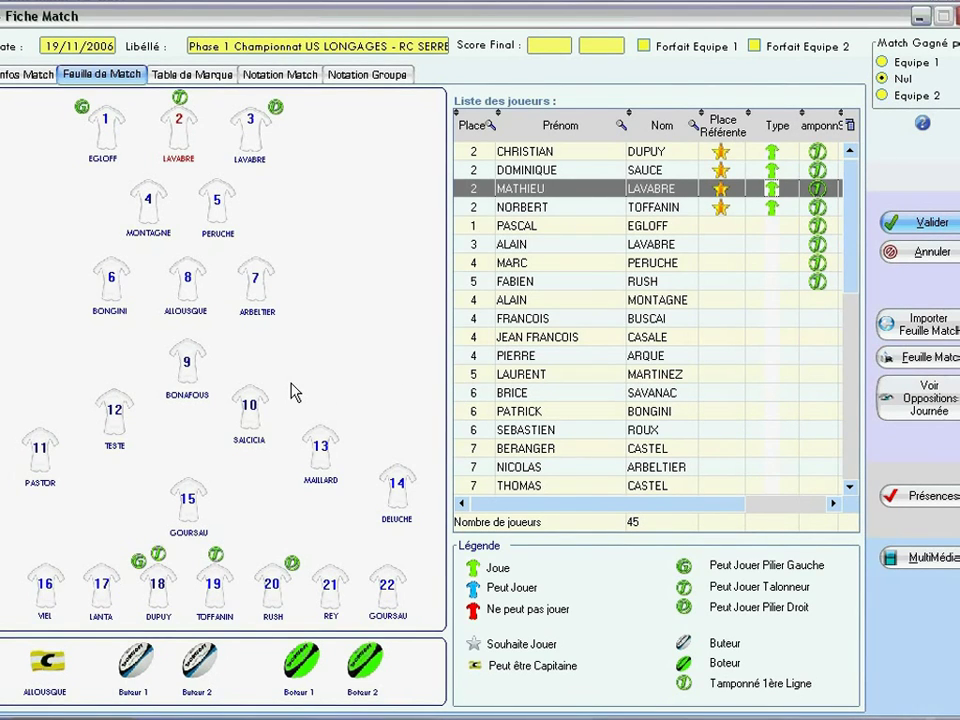
# Put the first listed place 10 player in shirt 10 and designate the same player as Buteur 1 and Boteur 1.
pyautogui.click(123, 673)
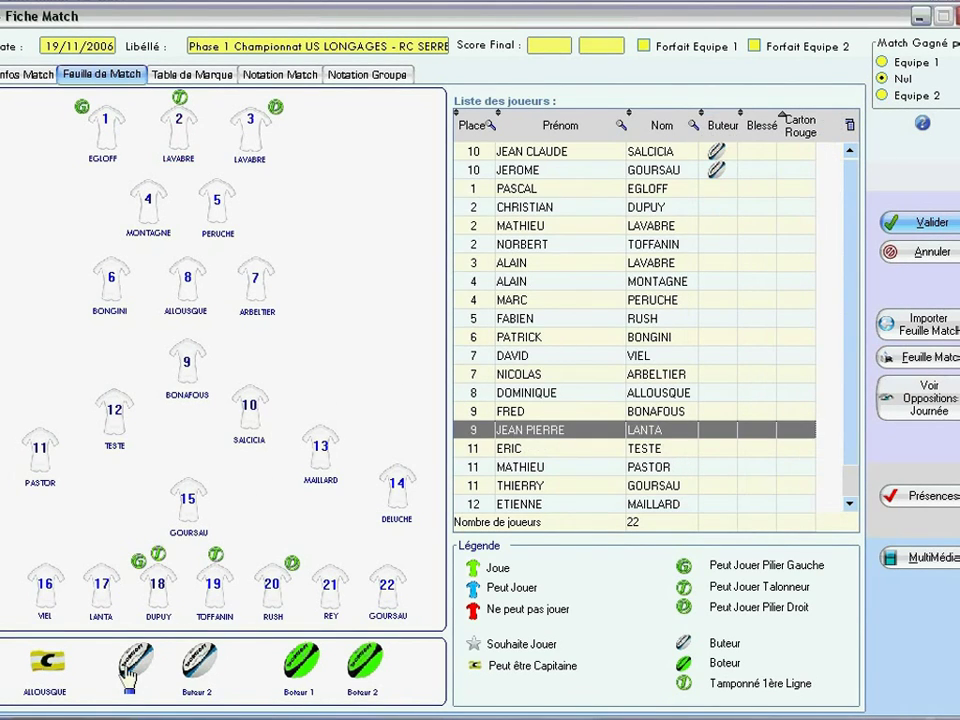
pyautogui.click(250, 410)
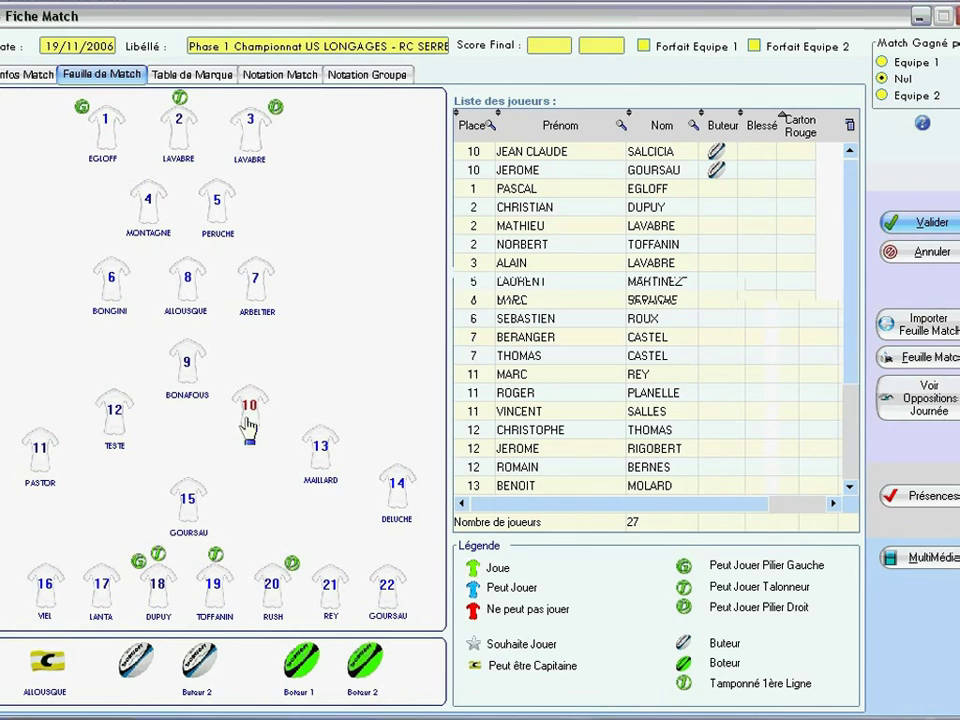
pyautogui.click(137, 672)
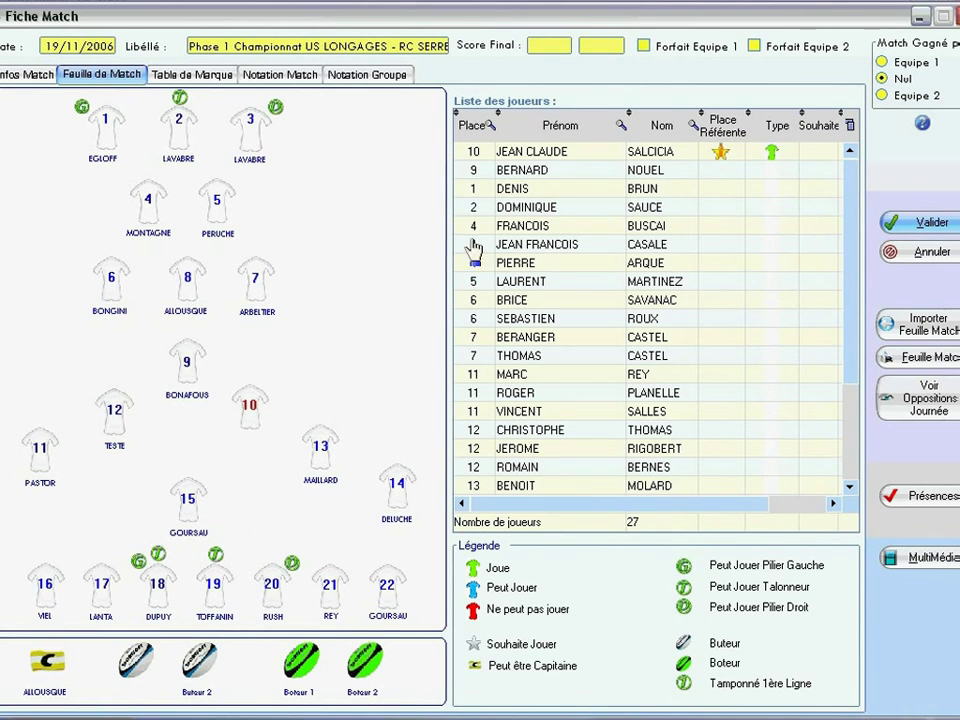
pyautogui.click(546, 154)
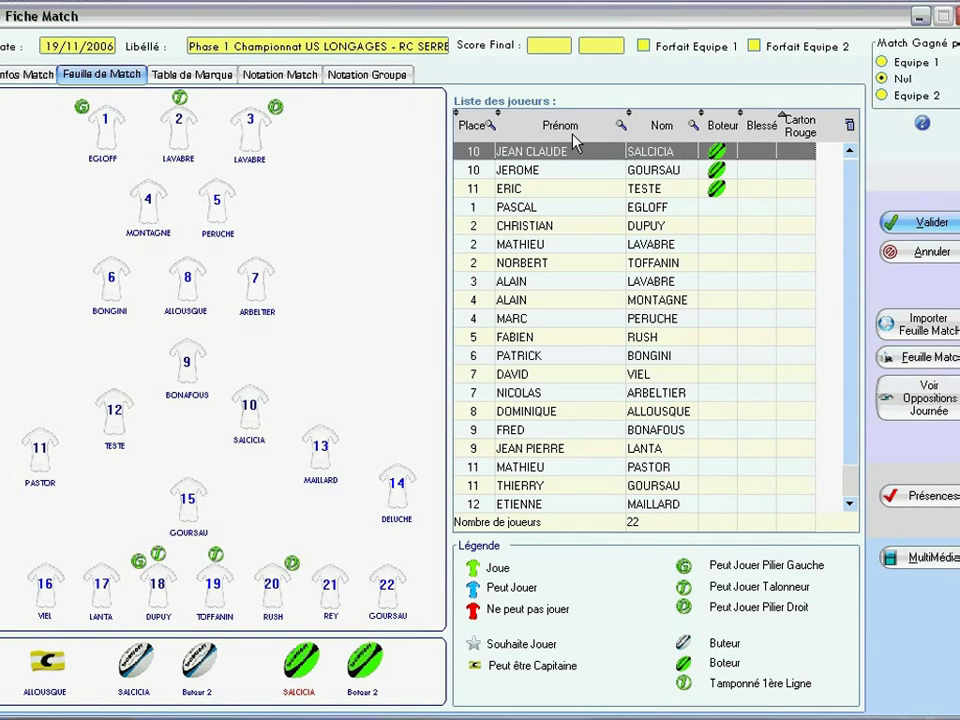
# Look over the match's score table and group rating pages, and save and close the match sheet.
pyautogui.click(231, 79)
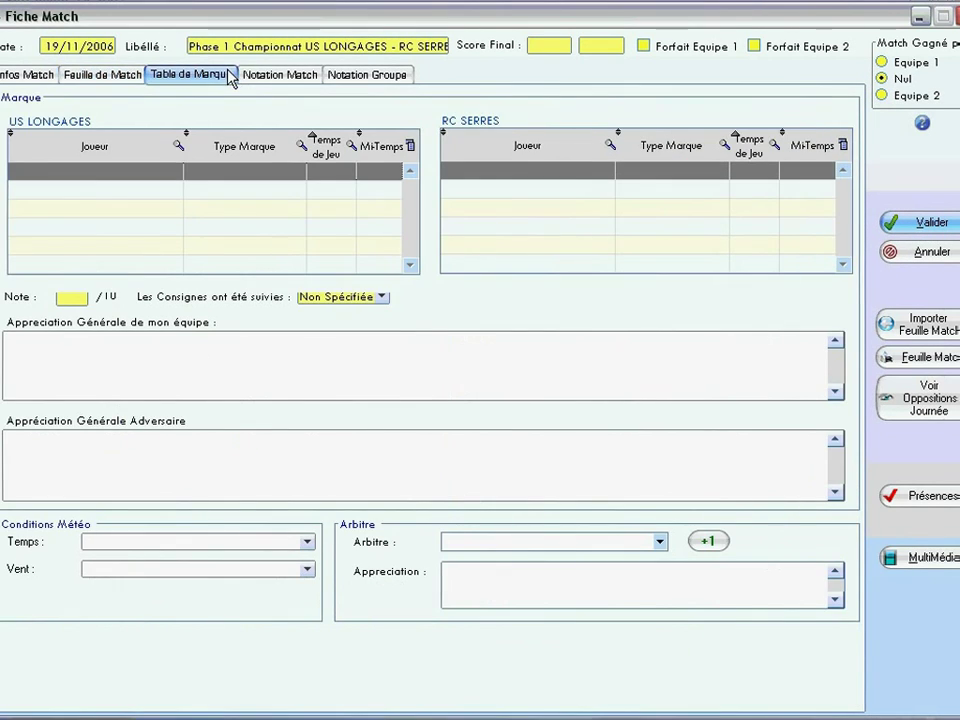
pyautogui.click(383, 80)
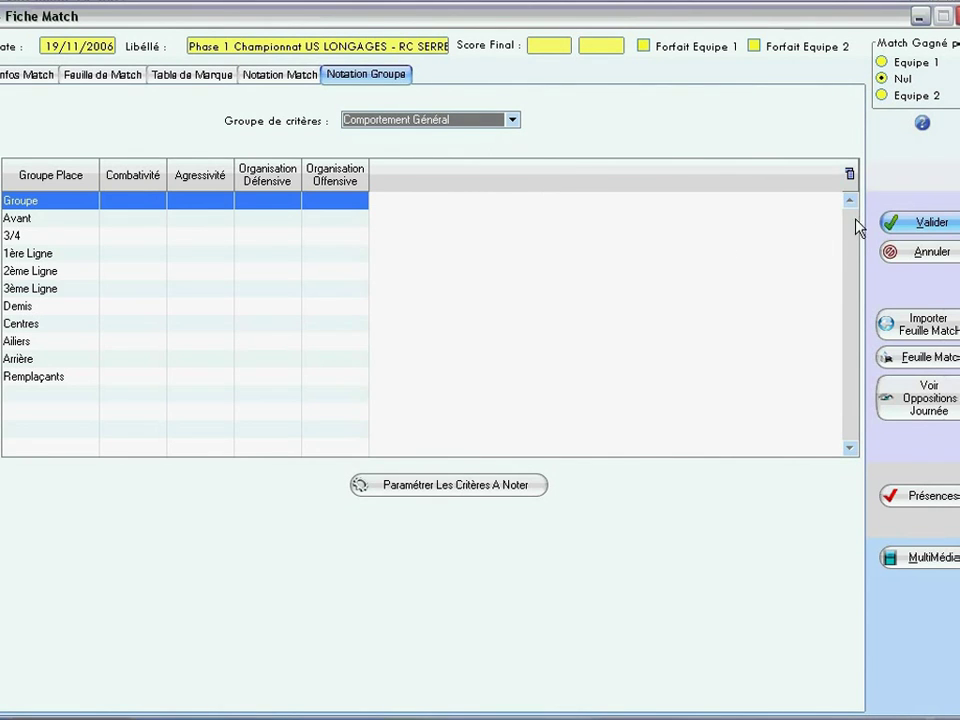
pyautogui.click(903, 221)
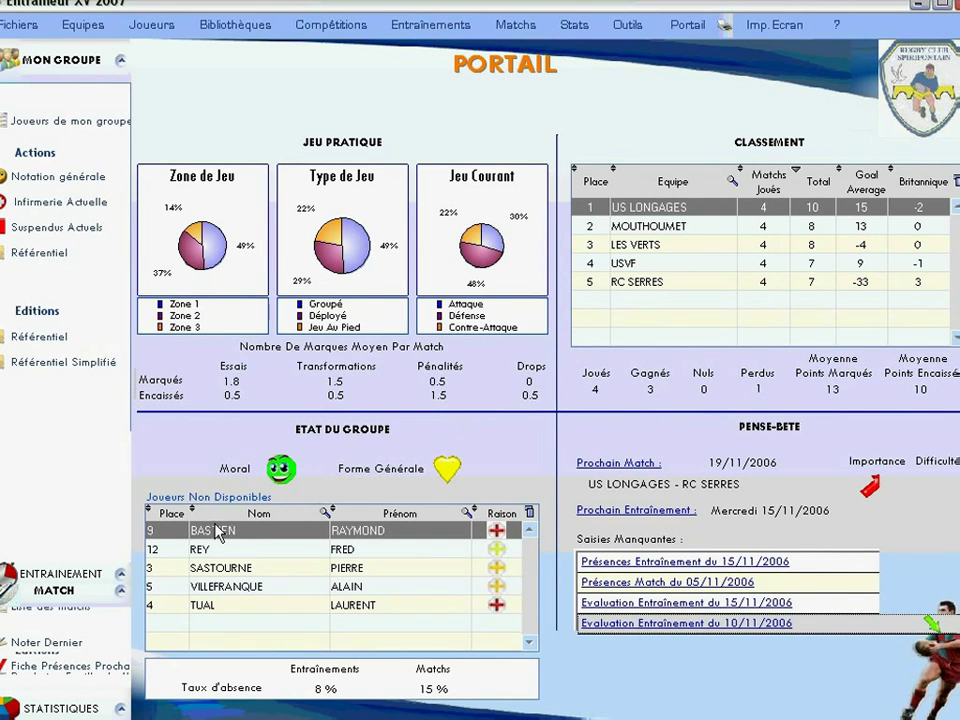
# Open the 15/10/2006 RC SERRES - US LONGAGES match from the match list and review its lineup and score table.
pyautogui.click(118, 589)
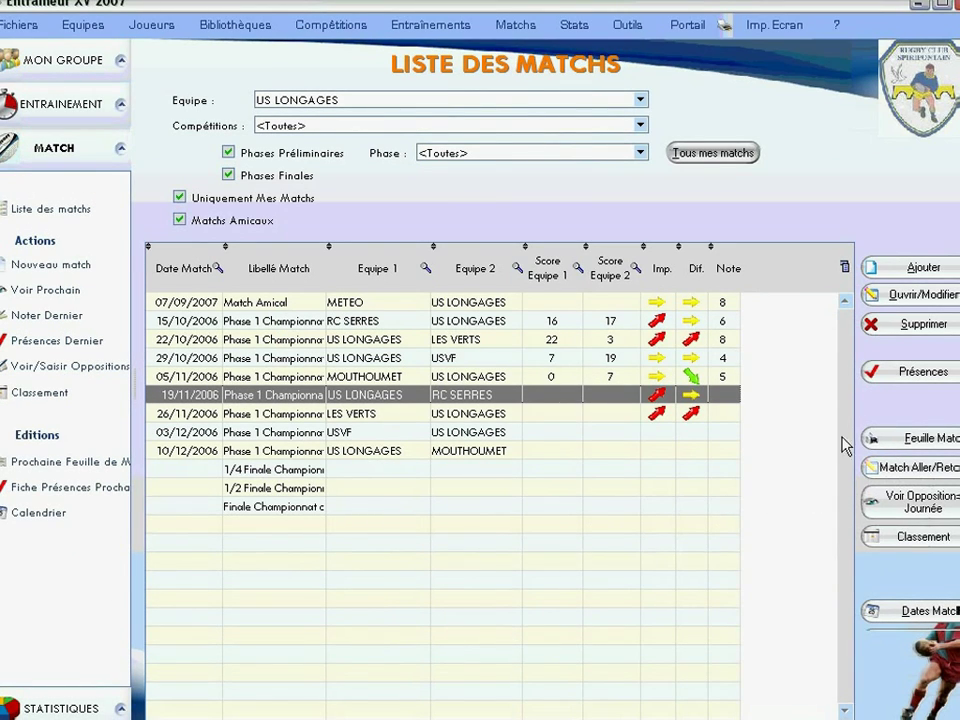
pyautogui.doubleClick(505, 323)
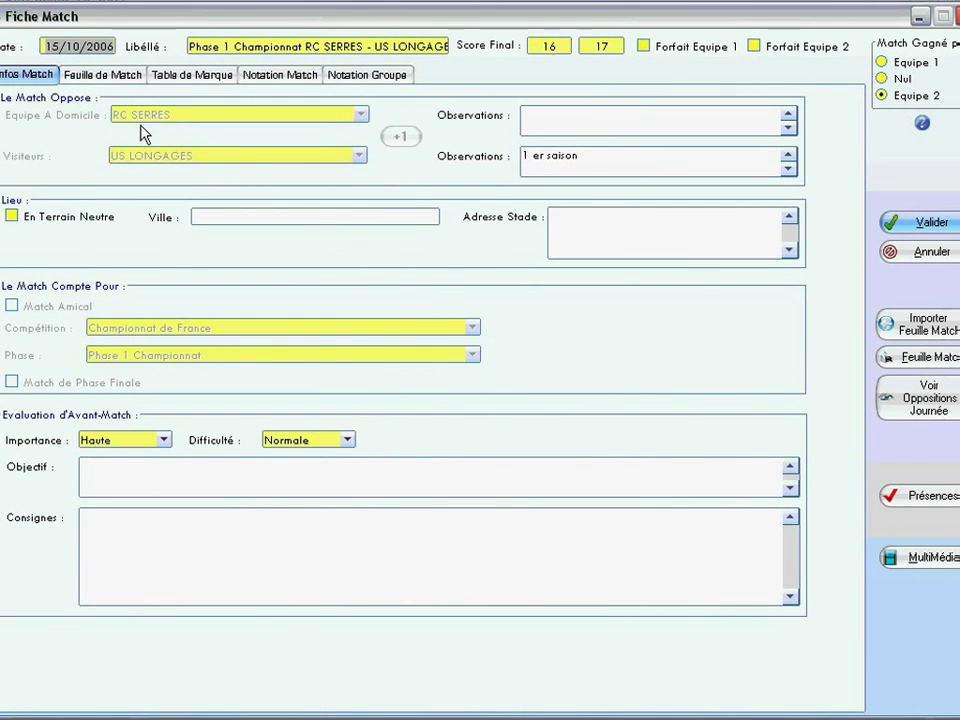
pyautogui.click(114, 76)
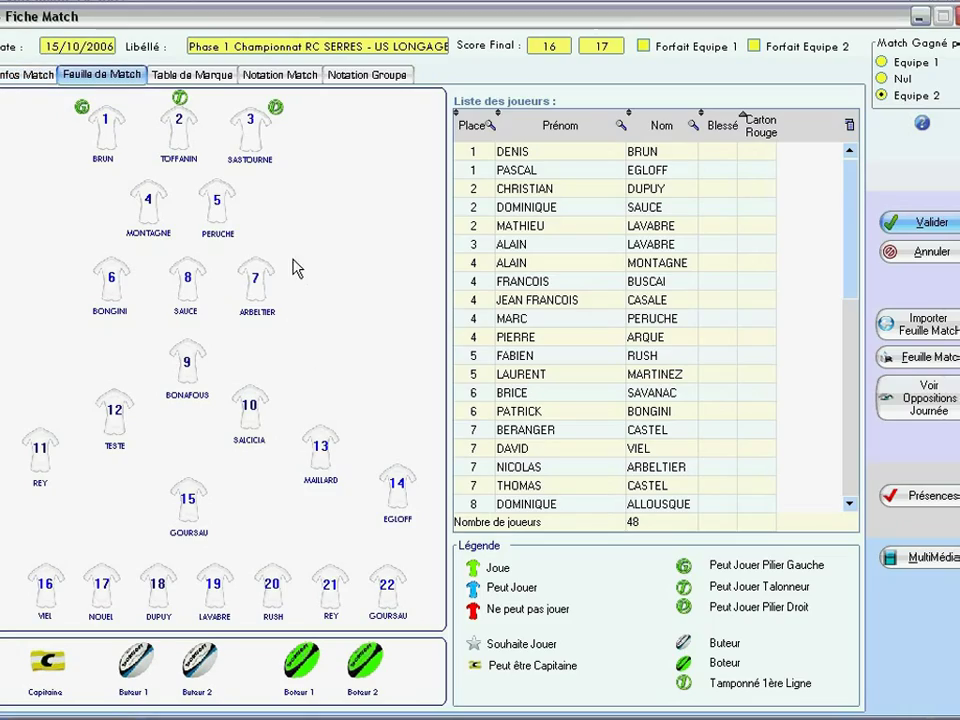
pyautogui.click(196, 74)
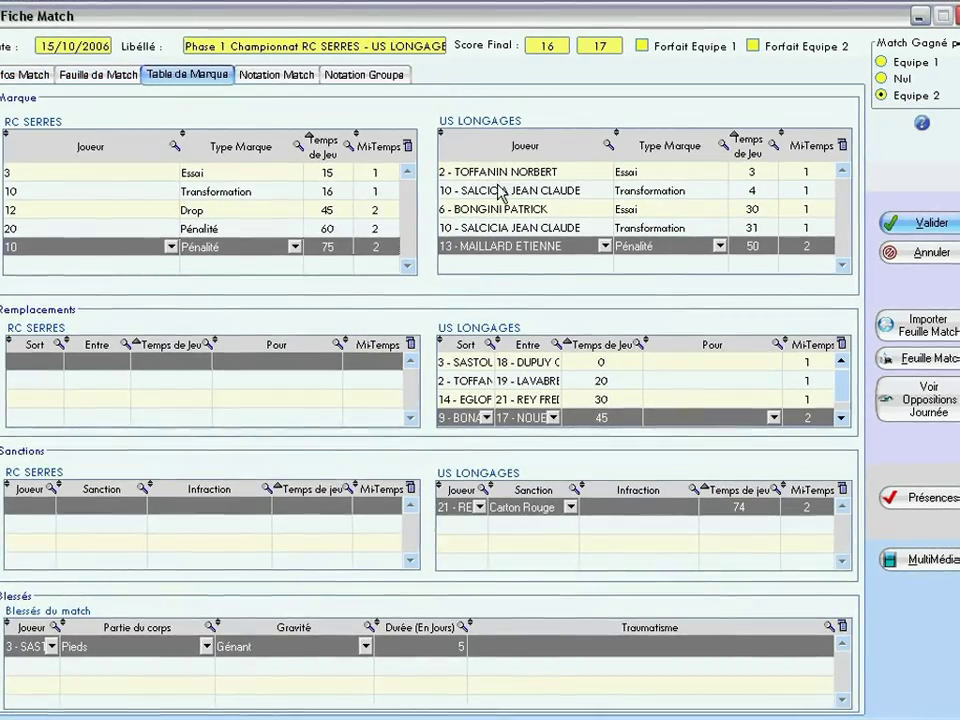
# Review the match's general rating, instruction follow-up, opponent appraisal and group ratings, and close the match sheet.
pyautogui.click(274, 75)
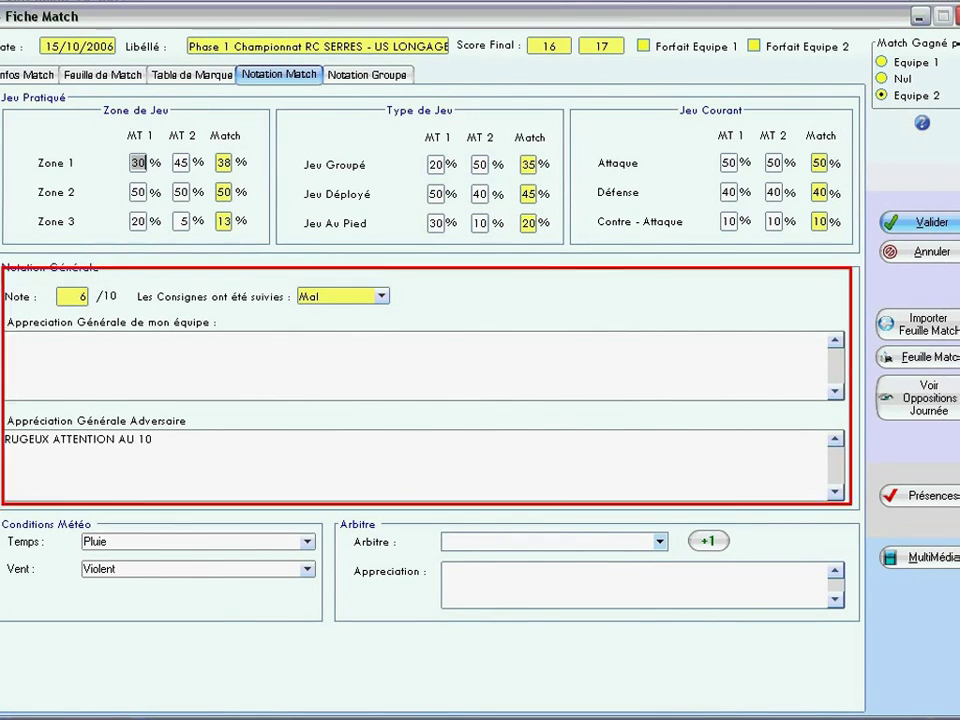
pyautogui.click(360, 297)
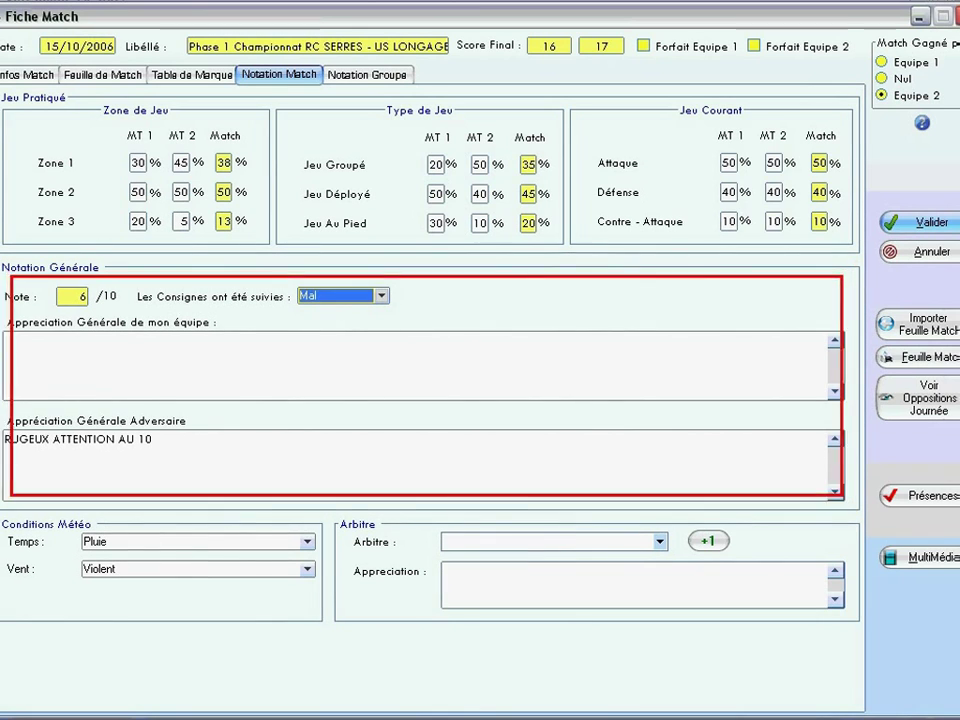
pyautogui.click(52, 439)
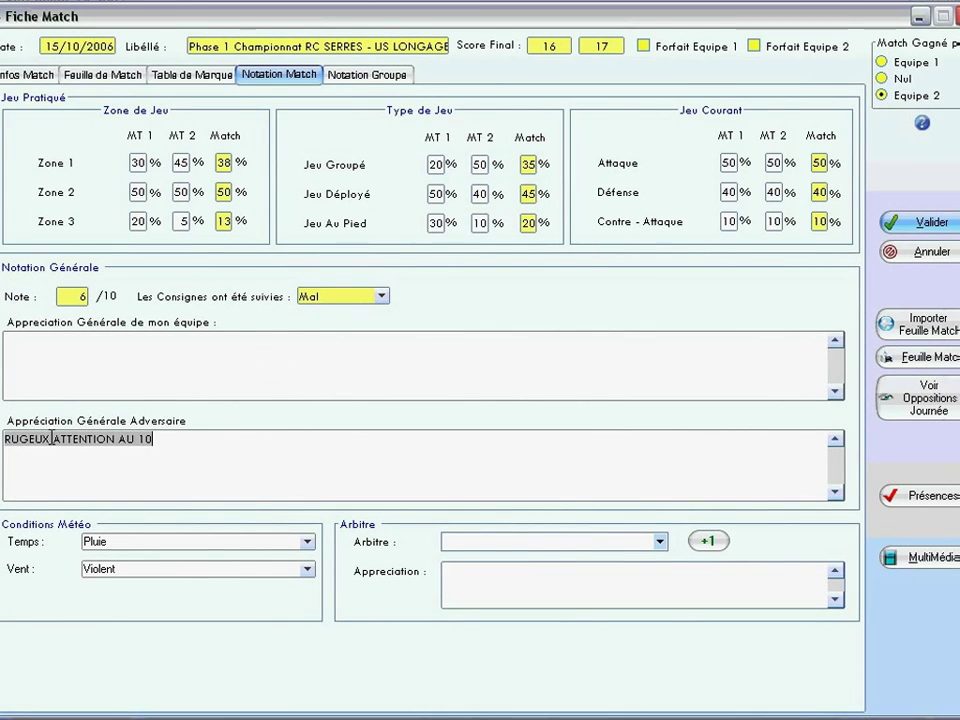
pyautogui.click(346, 76)
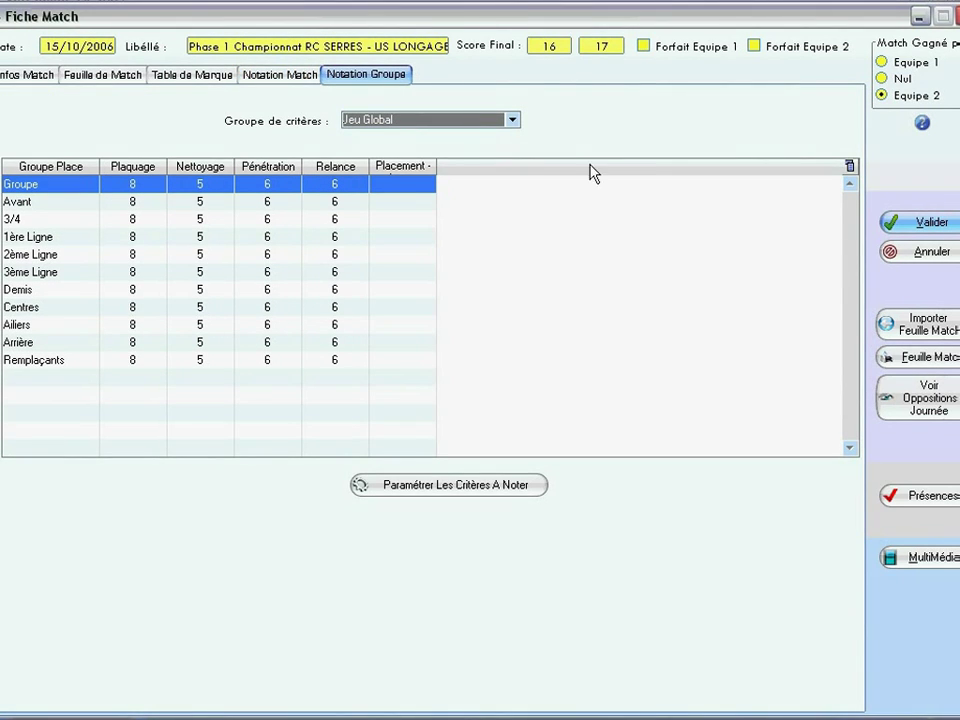
pyautogui.click(905, 222)
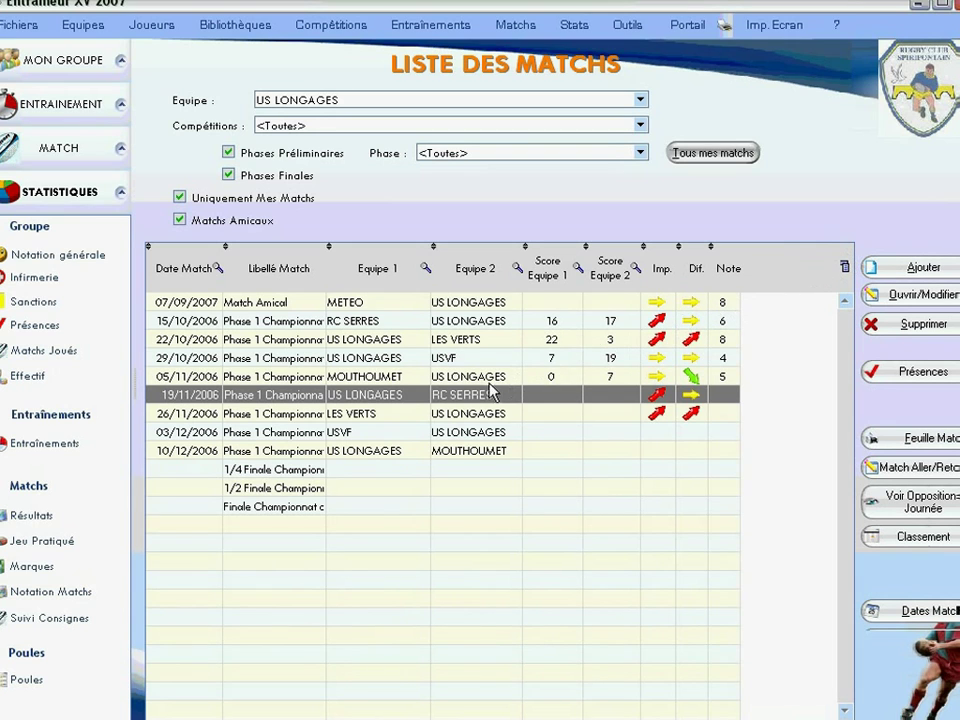
# View the match results statistics, and filter the practised play statistics to lost matches (Matchs Perdus) played at home (A Domicile).
pyautogui.click(57, 522)
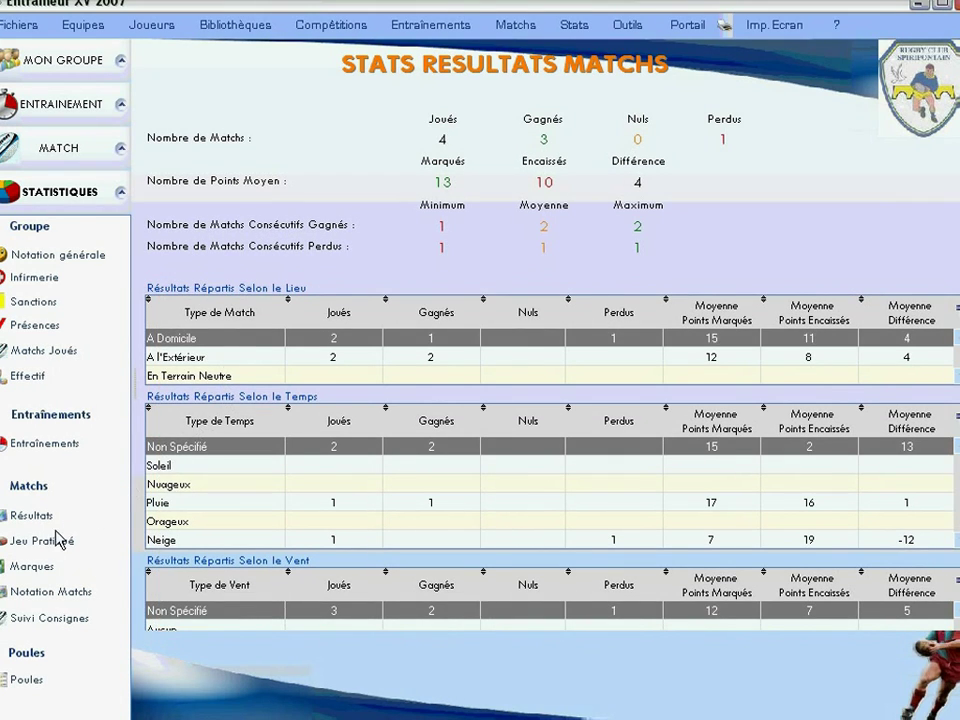
pyautogui.click(27, 543)
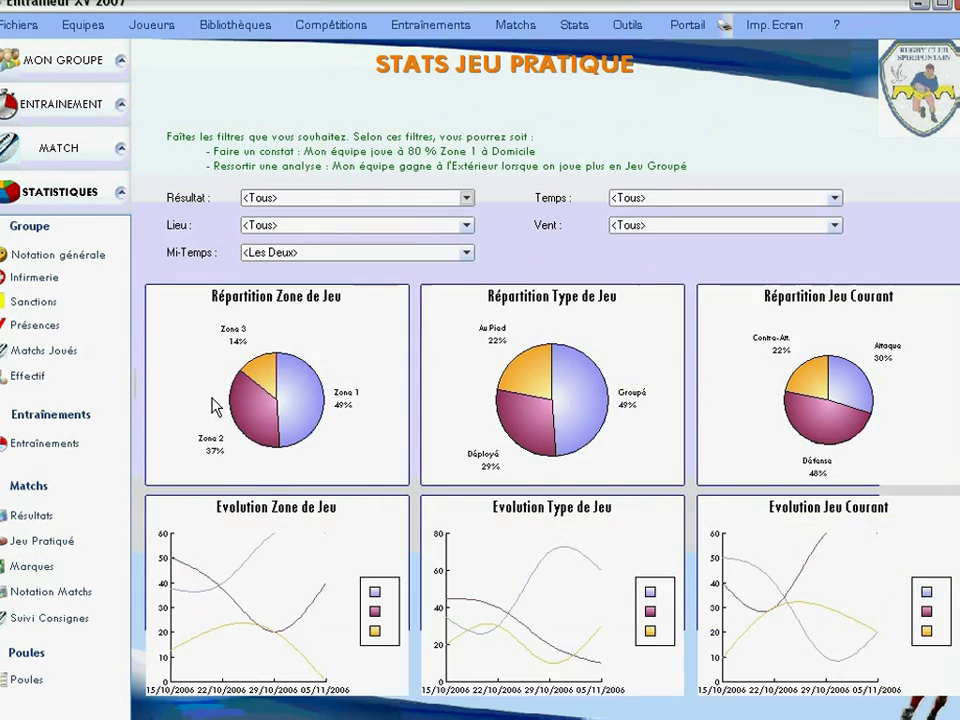
pyautogui.click(440, 198)
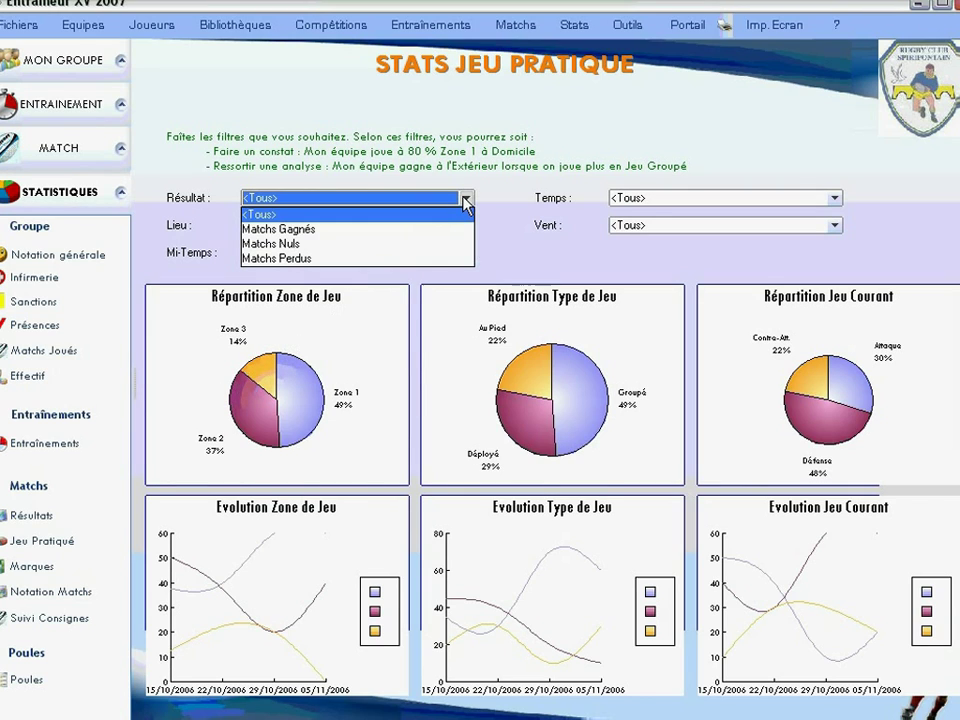
pyautogui.click(450, 257)
pyautogui.click(468, 227)
pyautogui.click(456, 256)
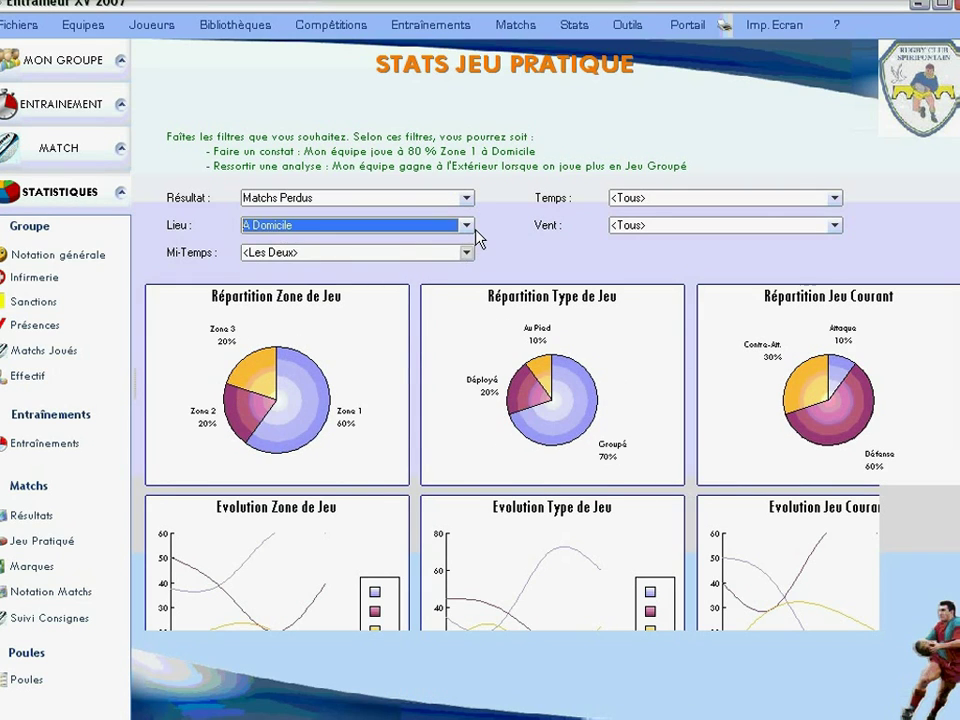
# Filter the practised play charts to away matches with all results, viewing 1ère Mi-Temps and 2ème Mi-Temps in turn.
pyautogui.click(467, 227)
pyautogui.click(449, 270)
pyautogui.click(467, 252)
pyautogui.click(440, 283)
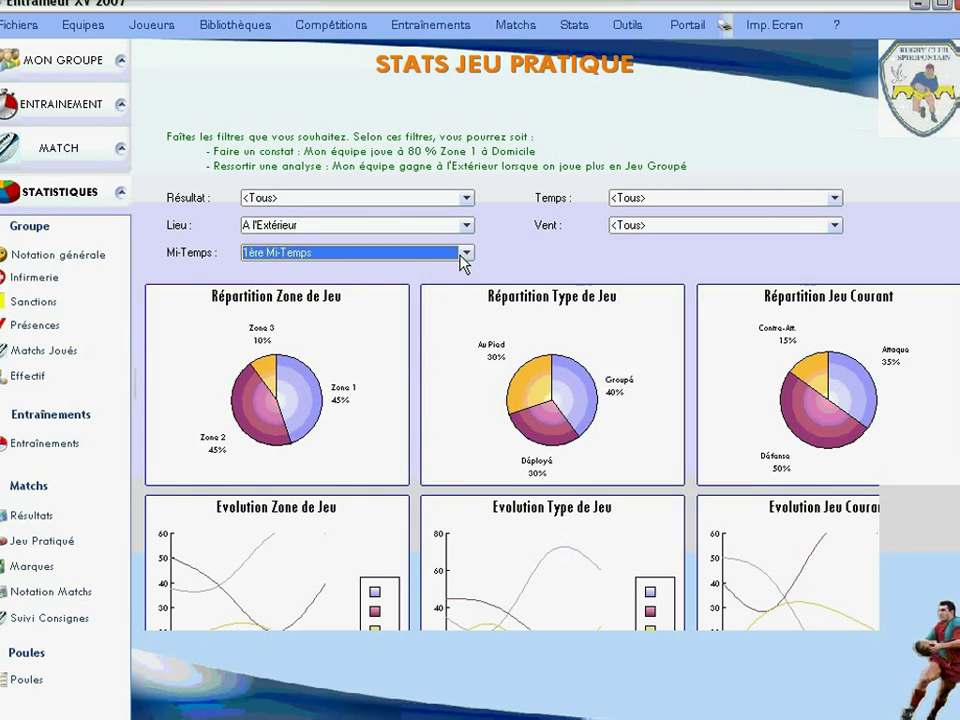
pyautogui.click(467, 252)
pyautogui.click(445, 298)
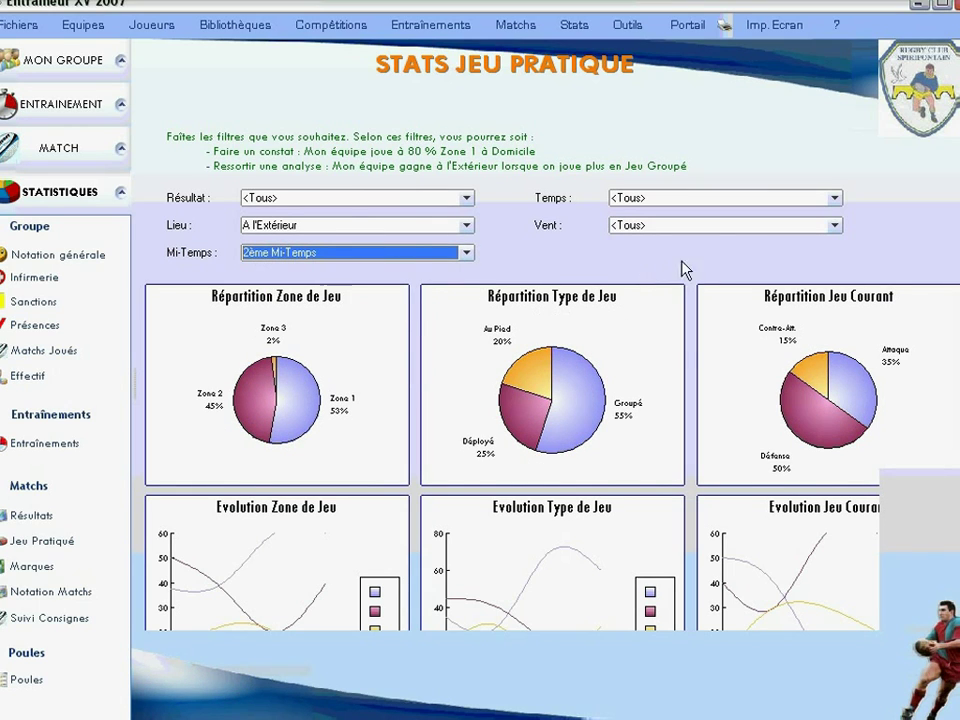
# Filter the practised play charts by rainy weather (Pluie) and restore the weather filter to <Tous>.
pyautogui.click(834, 198)
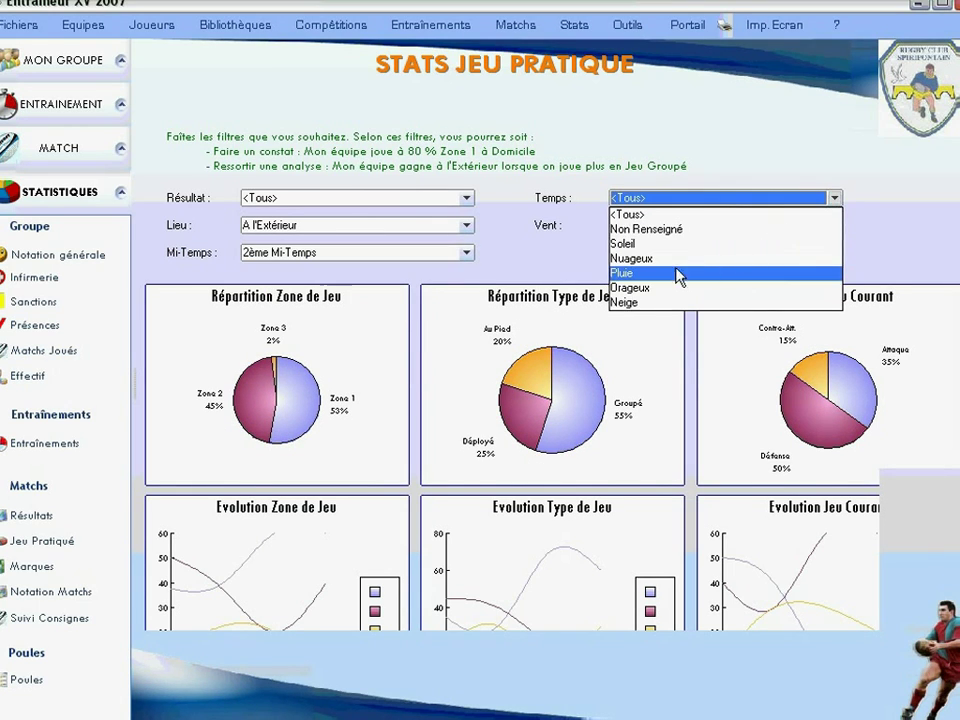
pyautogui.click(693, 273)
pyautogui.click(833, 199)
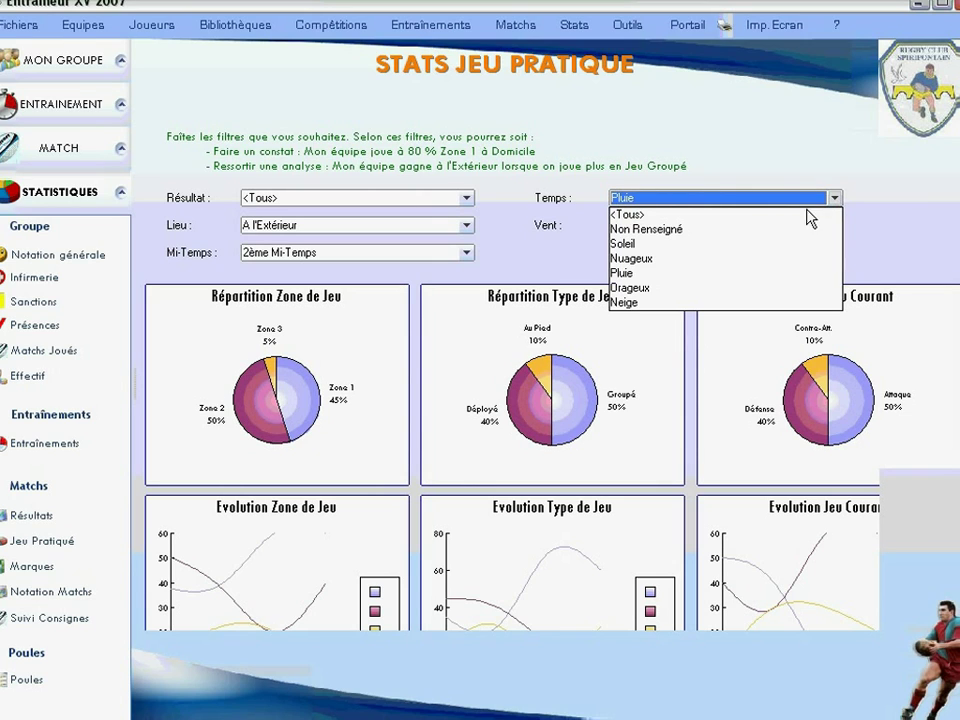
pyautogui.click(709, 216)
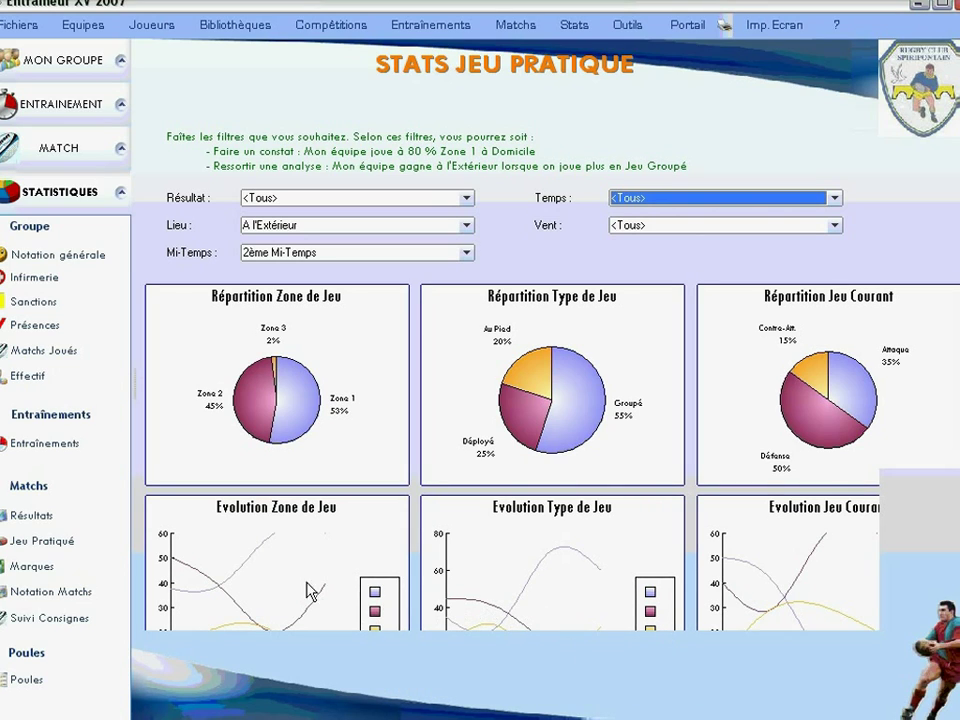
# Switch the Répartition Zone de Jeu pie chart to the Vision 3D spatiale display.
pyautogui.rightClick(295, 416)
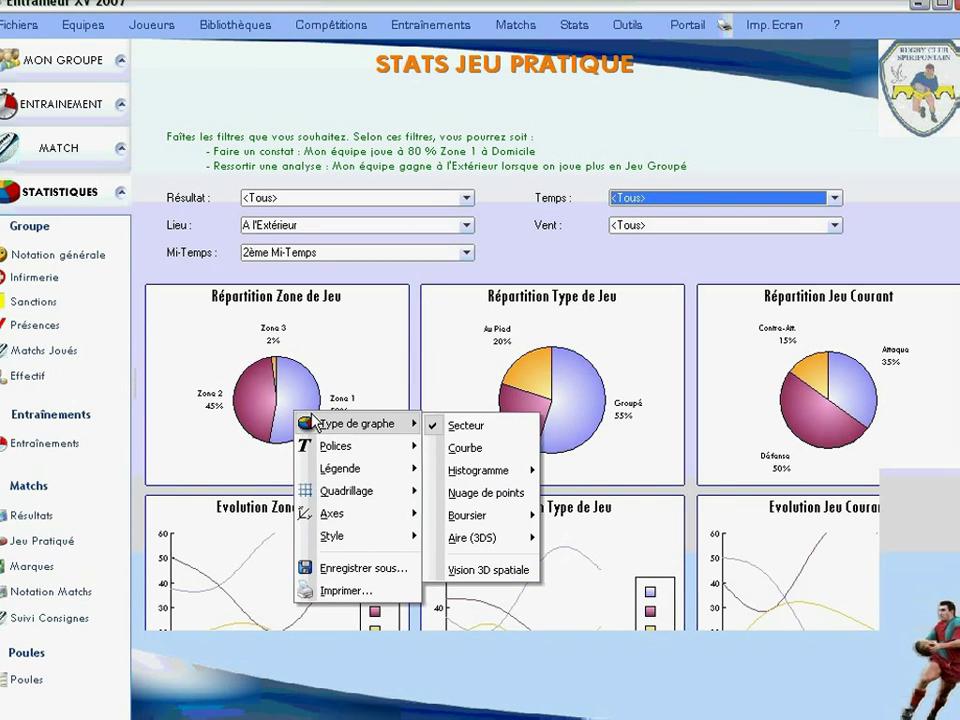
pyautogui.click(487, 569)
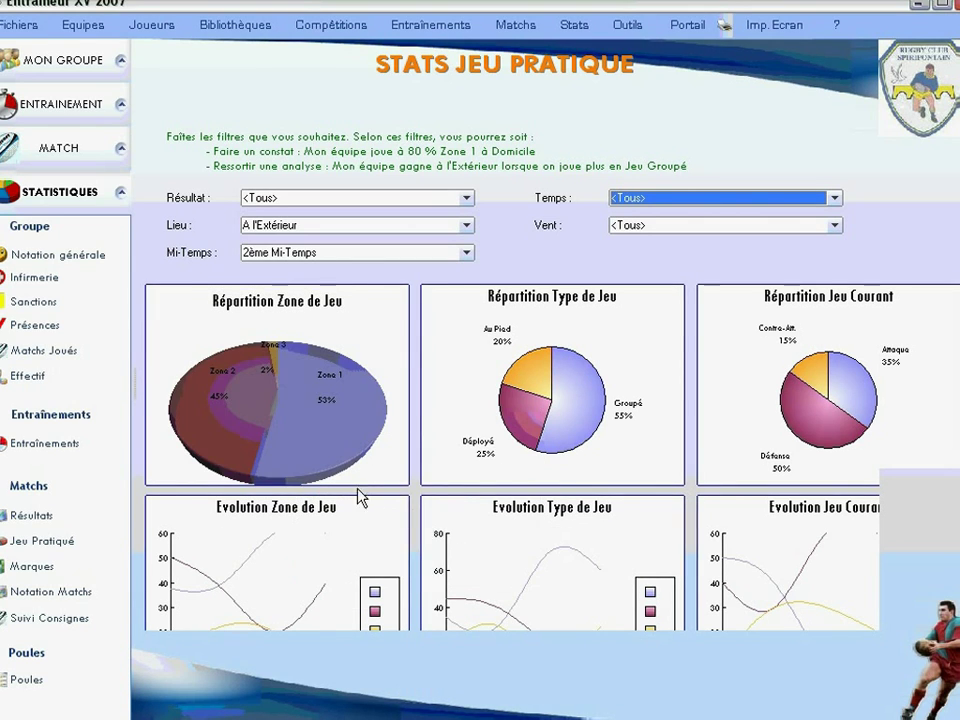
# Change the label font colour of the Répartition Zone de Jeu pie chart to white.
pyautogui.rightClick(321, 418)
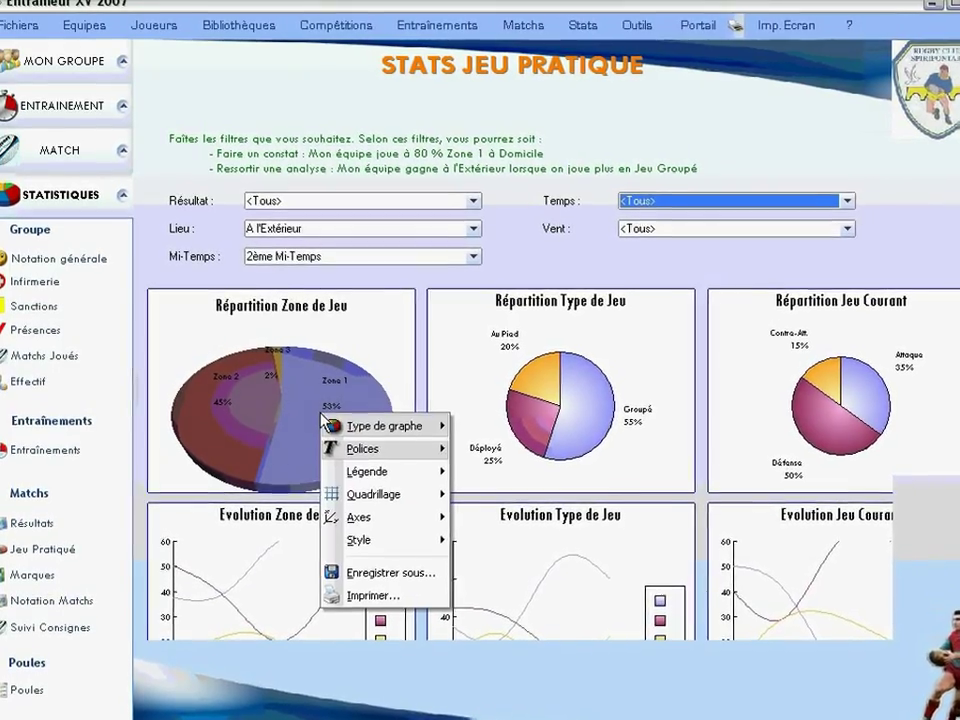
pyautogui.moveTo(415, 456)
pyautogui.click(500, 531)
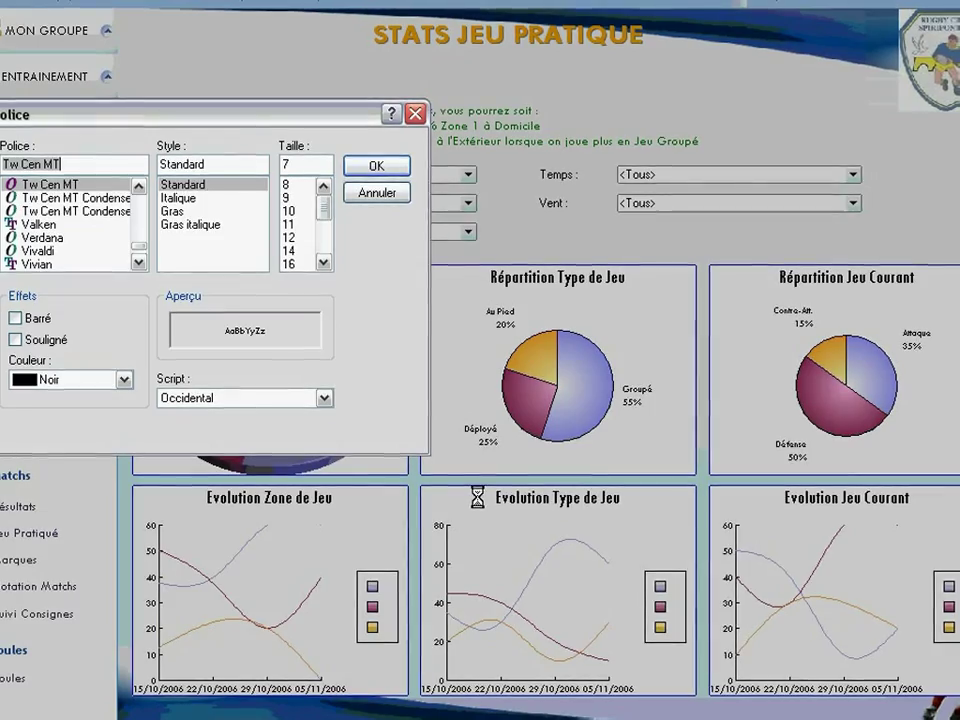
pyautogui.click(124, 381)
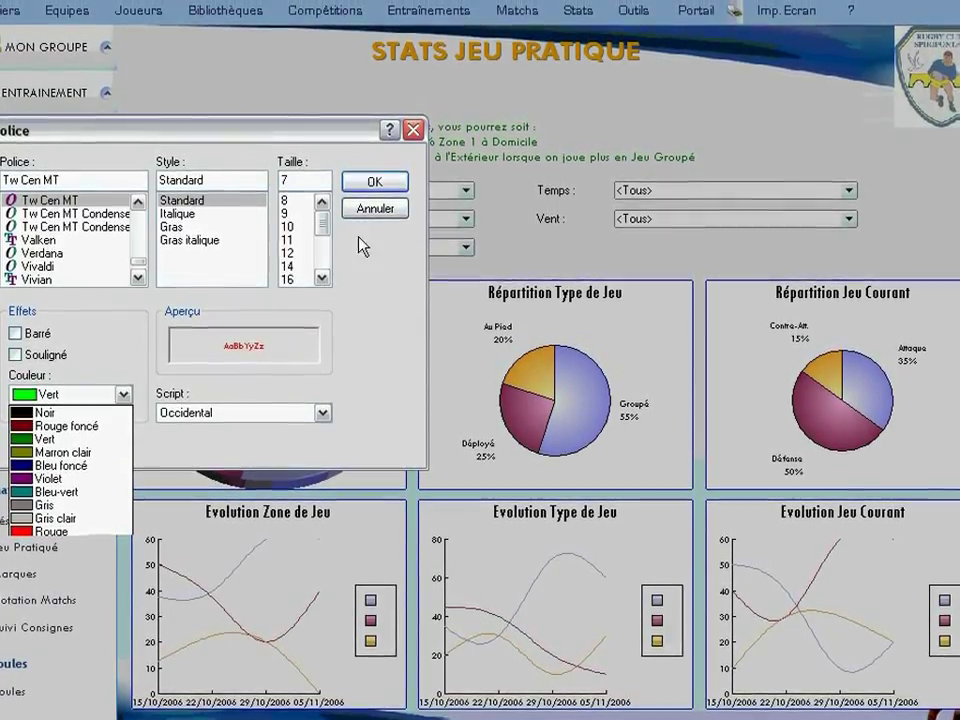
pyautogui.click(372, 203)
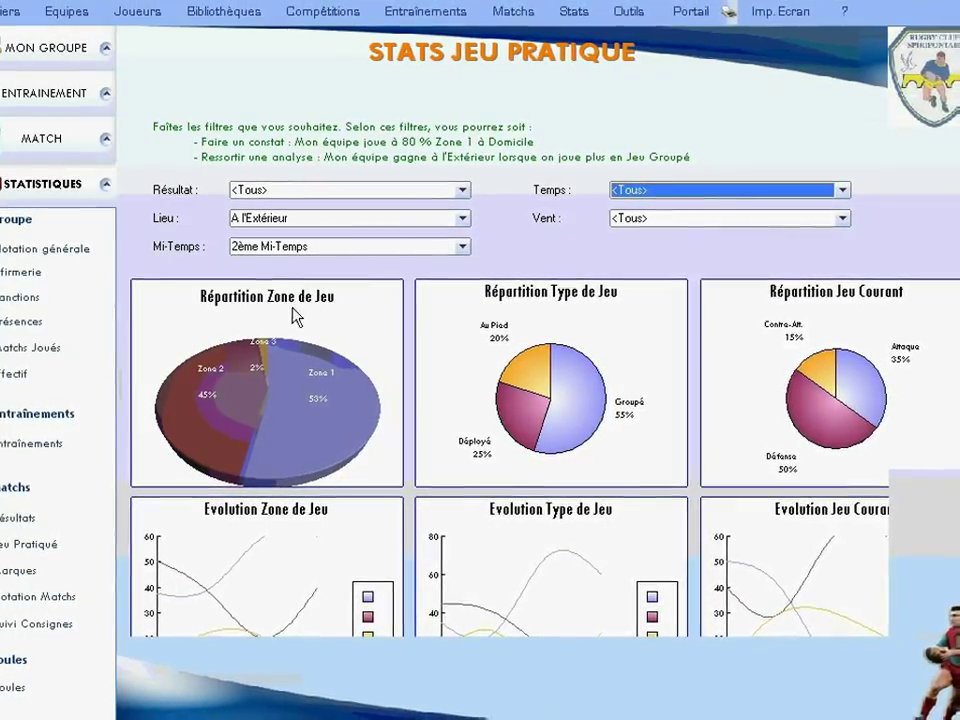
# Review the scoring statistics (Marques) for points scored, points conceded (Encaissés), and strong and weak periods (Temps Forts/Faibles).
pyautogui.click(20, 566)
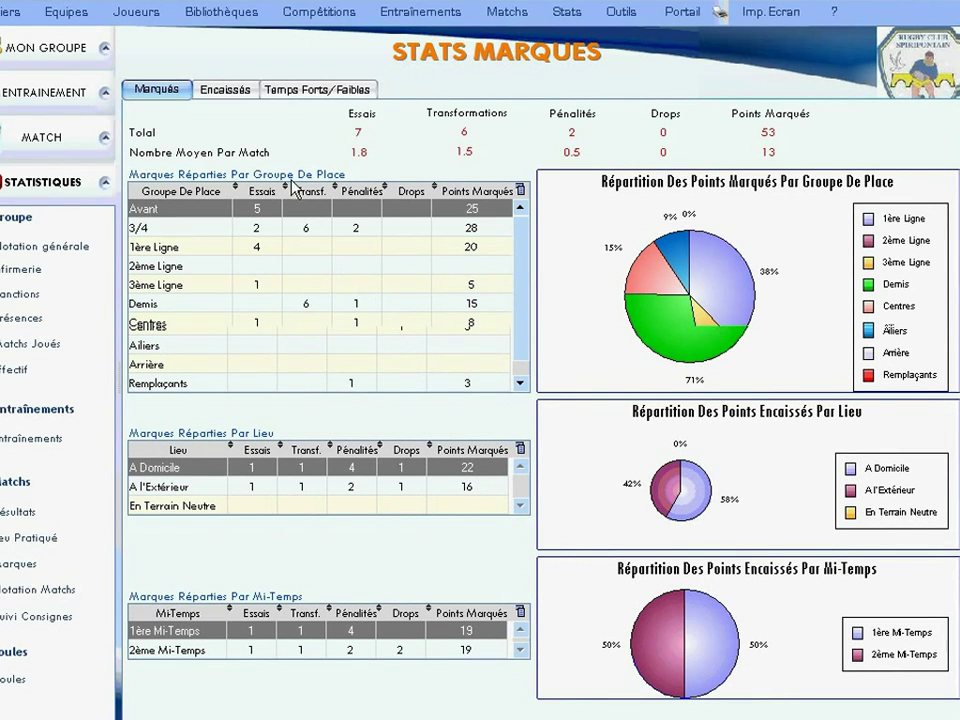
pyautogui.click(224, 90)
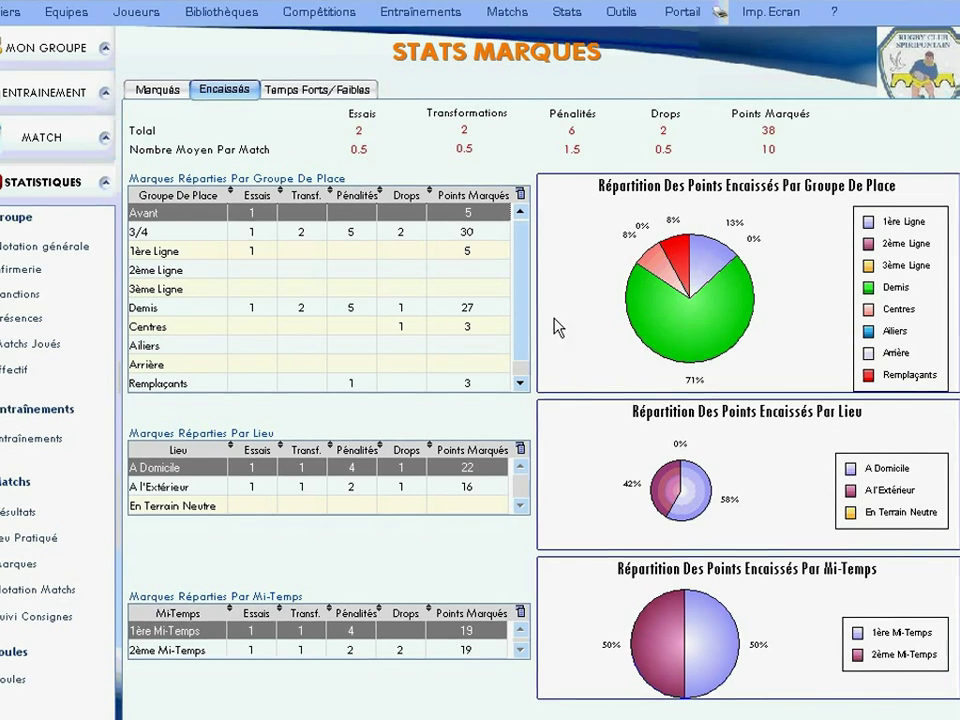
pyautogui.click(285, 92)
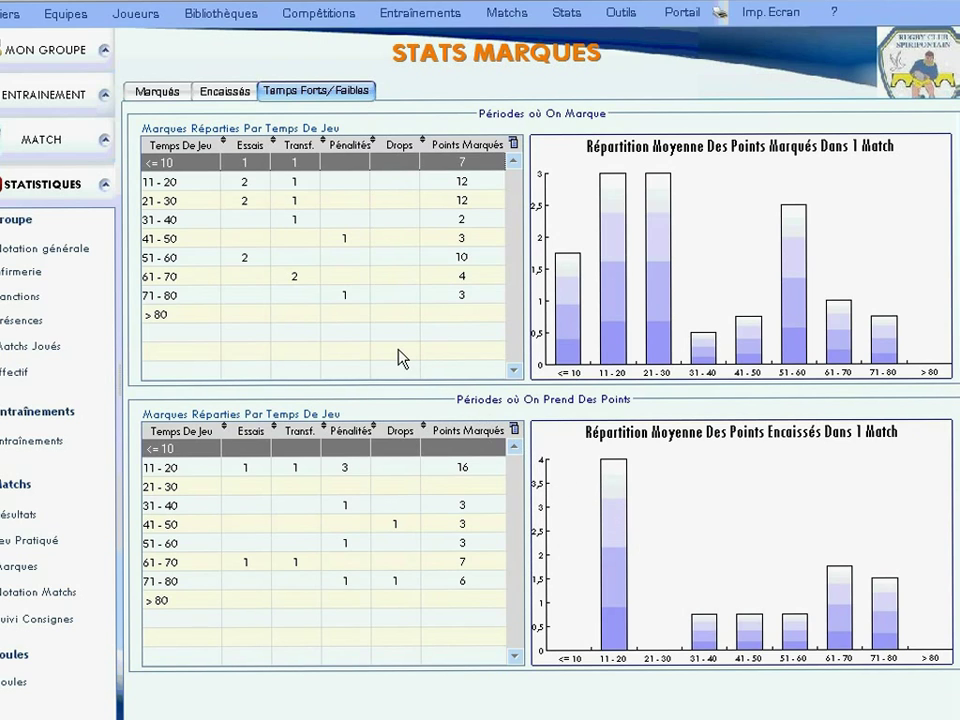
# View the match rating statistics, filter the general rating chart to Matchs Gagnés, and restore the result filter to <Tous>.
pyautogui.click(35, 592)
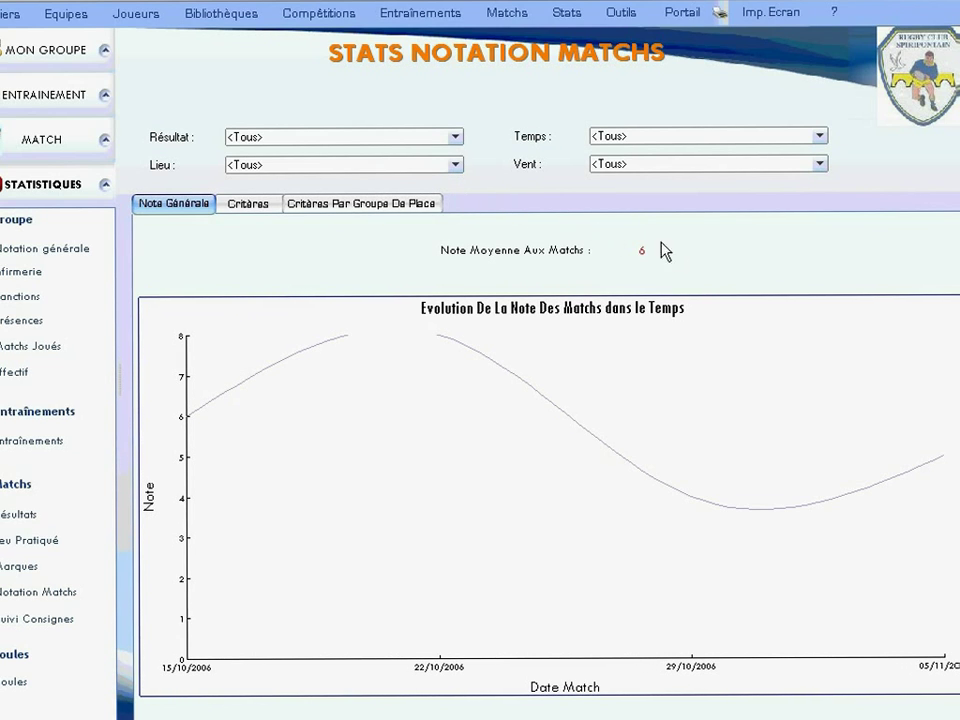
pyautogui.click(456, 138)
pyautogui.click(370, 173)
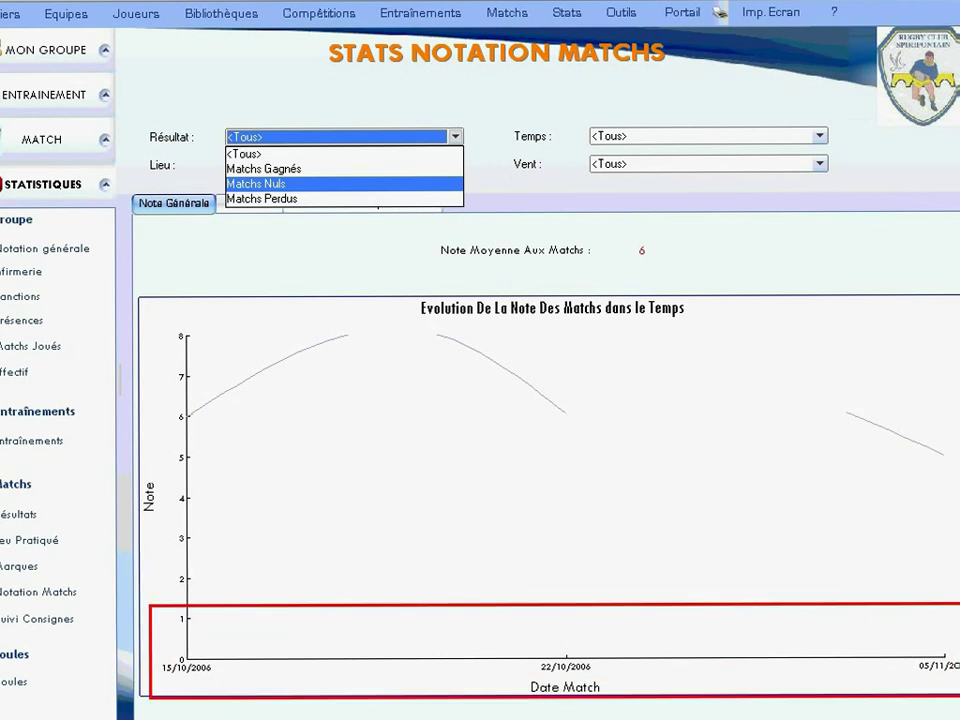
pyautogui.click(455, 137)
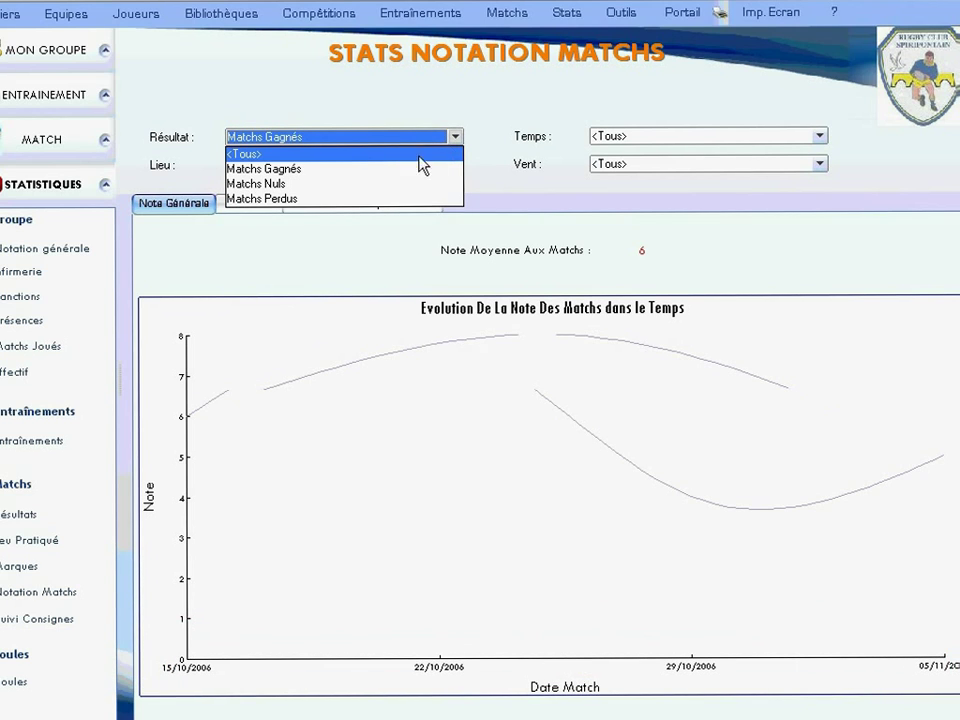
pyautogui.click(240, 240)
# Display the criteria evolution chart for the Avant and Demis position groups in turn, and restore Groupe de Place to <Groupe>.
pyautogui.click(240, 208)
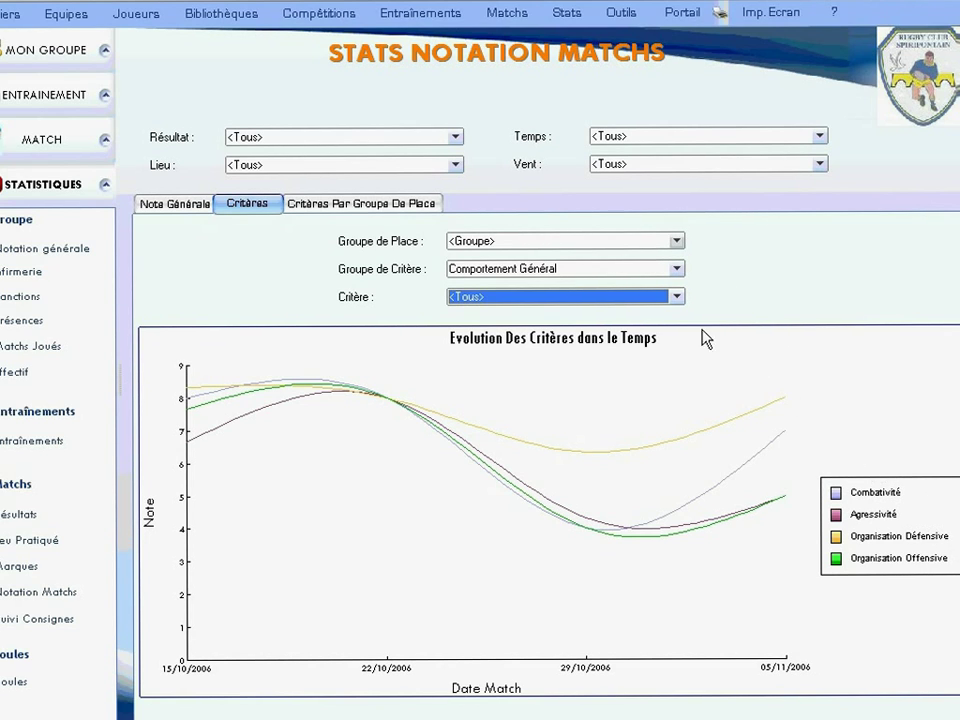
pyautogui.click(610, 241)
pyautogui.click(678, 241)
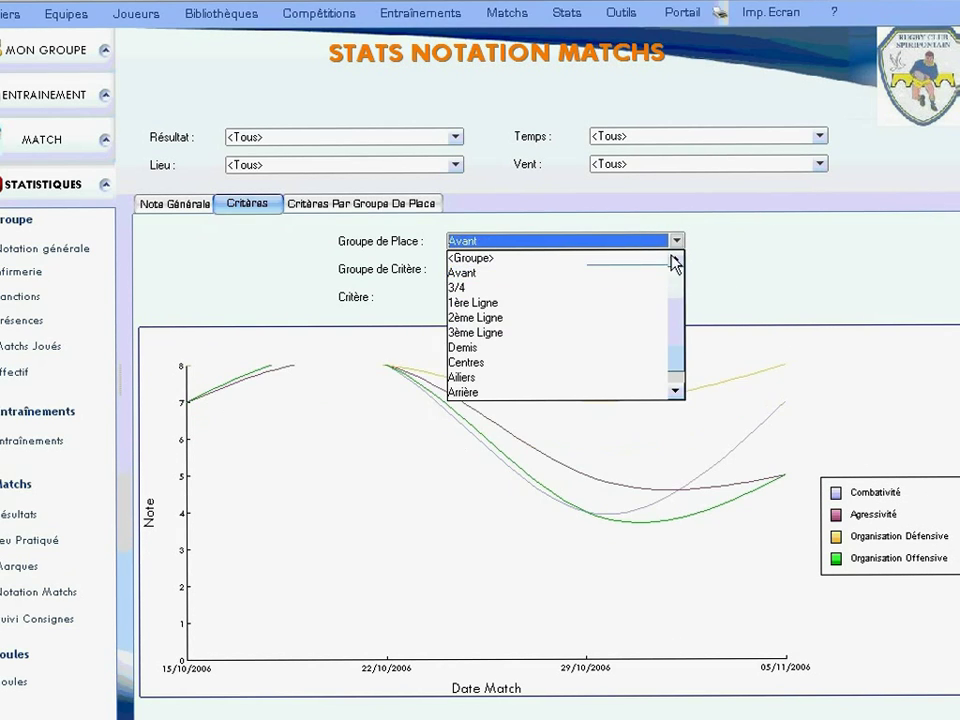
pyautogui.click(550, 347)
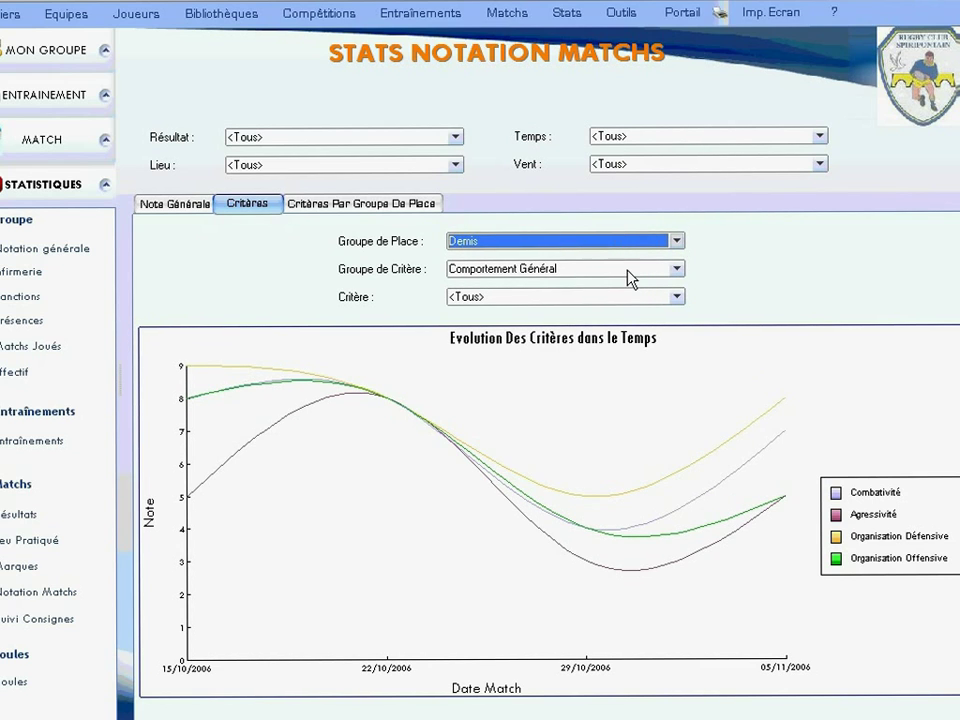
pyautogui.click(610, 241)
pyautogui.click(573, 258)
# Show the Jeu Global criteria on the evolution chart and switch the criteria group back to Comportement Général.
pyautogui.click(565, 269)
pyautogui.click(551, 284)
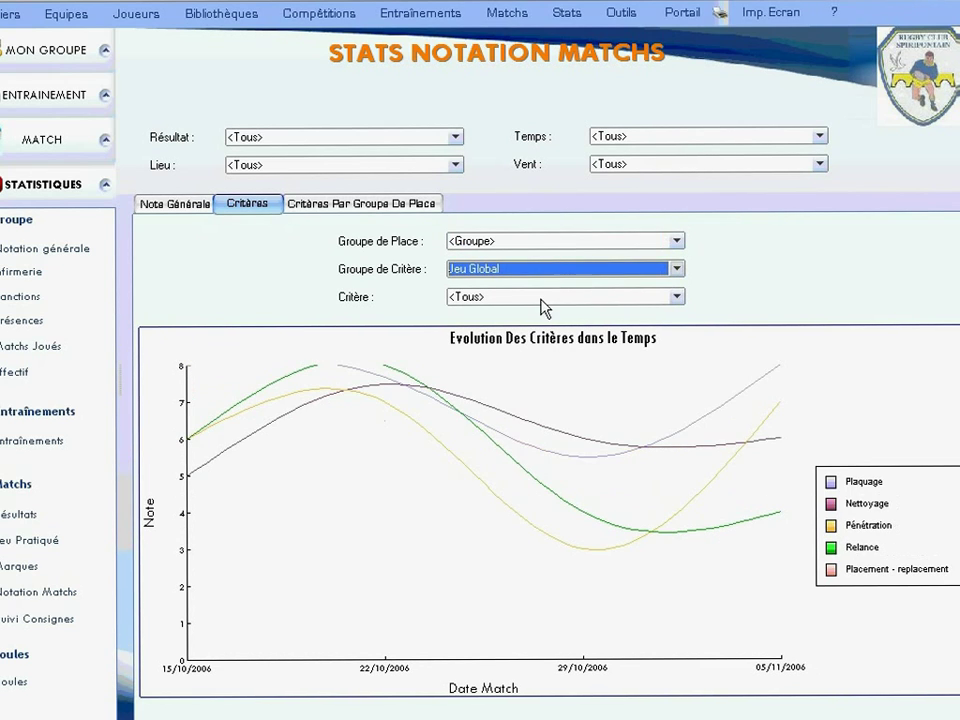
pyautogui.click(565, 269)
pyautogui.click(551, 297)
# Chart only the Agressivité criterion, narrow it to the Avant position group, and restore the position group to <Groupe>.
pyautogui.click(560, 297)
pyautogui.click(520, 343)
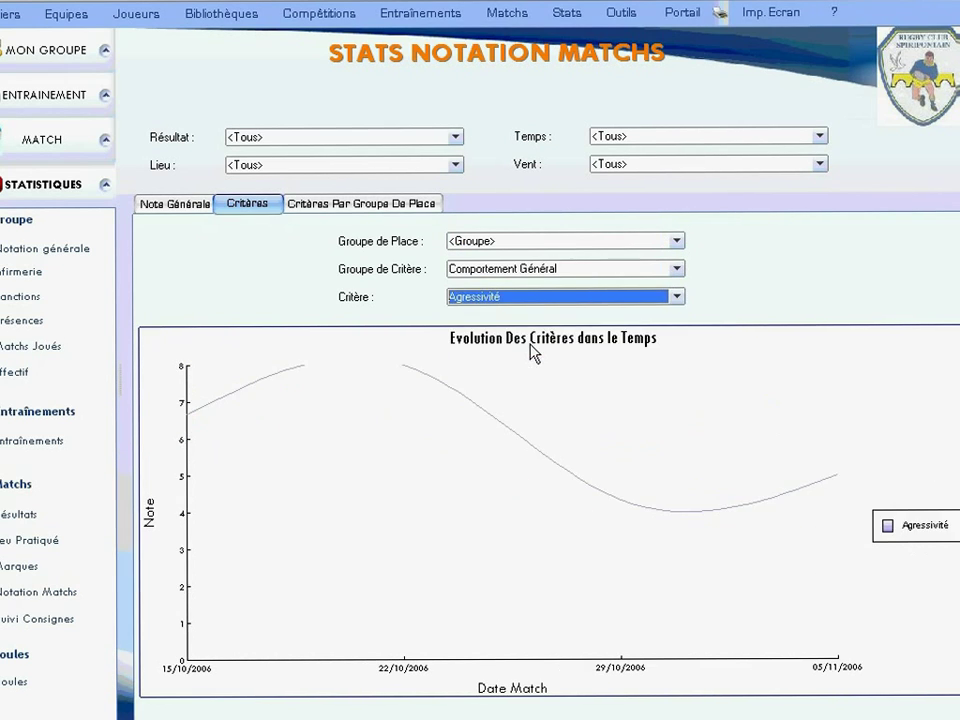
pyautogui.click(652, 241)
pyautogui.click(598, 270)
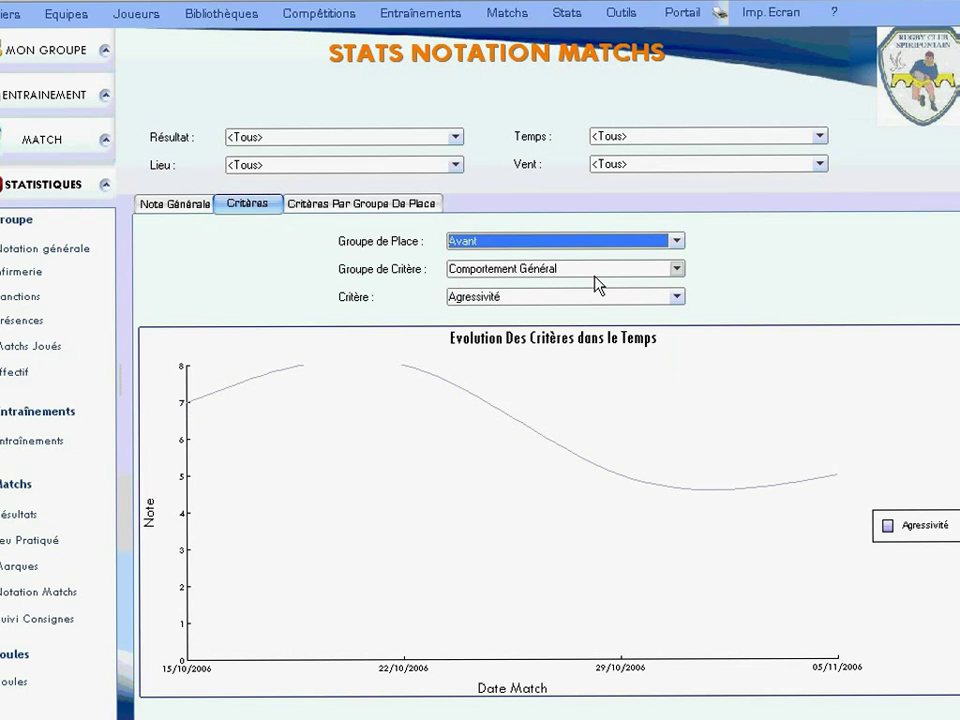
pyautogui.click(676, 241)
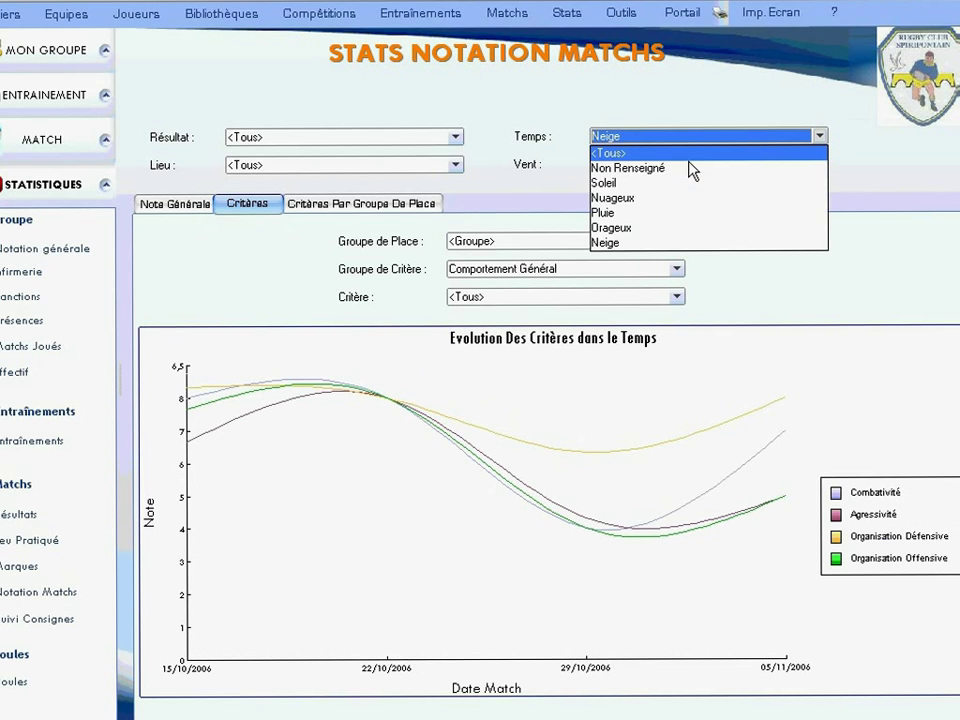
# View the average ratings by position group for the Jeu Global and Lancement criteria groups.
pyautogui.click(362, 205)
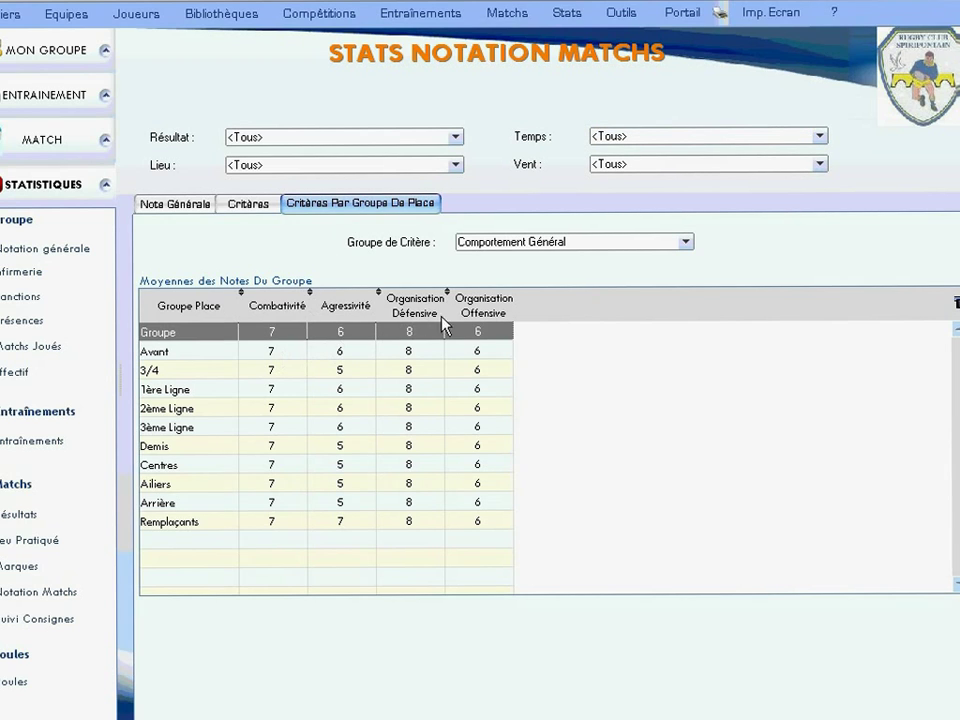
pyautogui.click(640, 241)
pyautogui.click(609, 271)
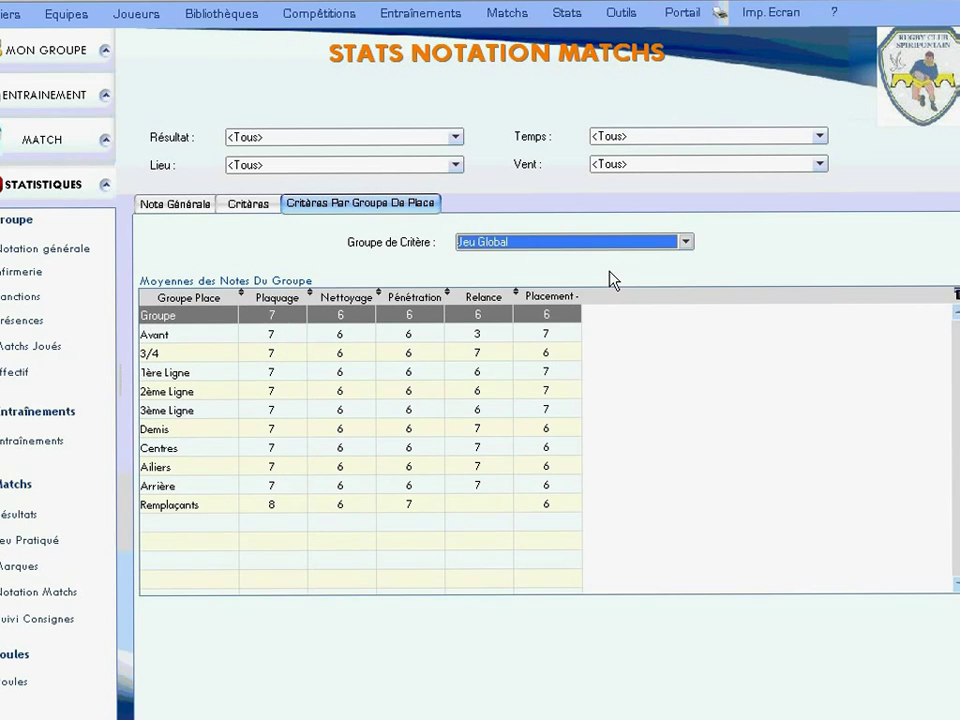
pyautogui.scroll(-1, 420, 358)
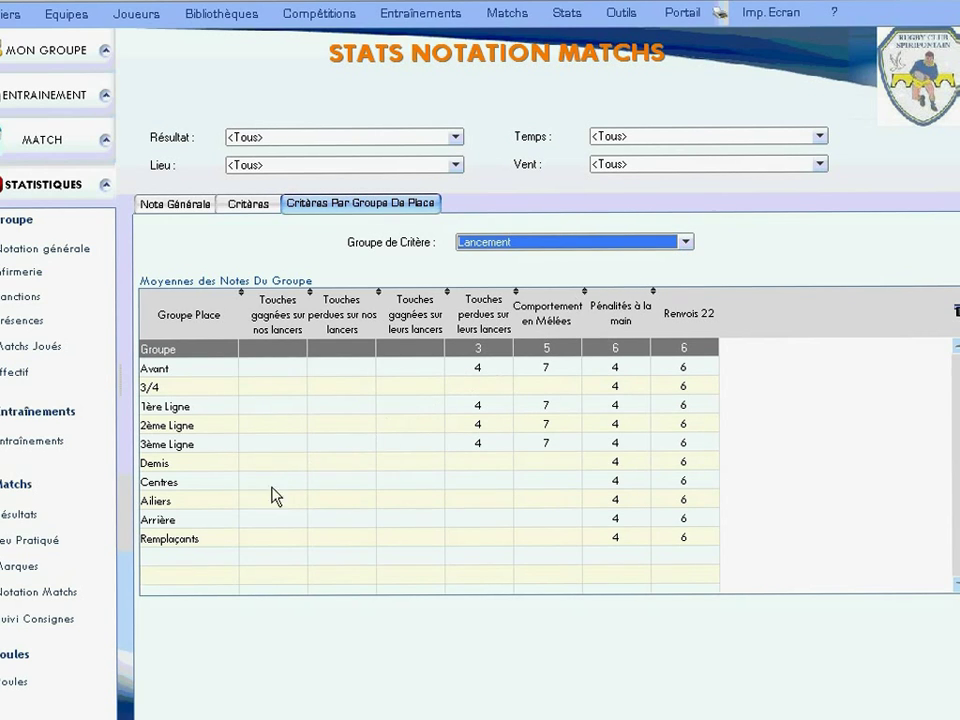
# View the Suivi des Consignes statistics, and display the pool statistics for the RC SERRES team.
pyautogui.click(25, 618)
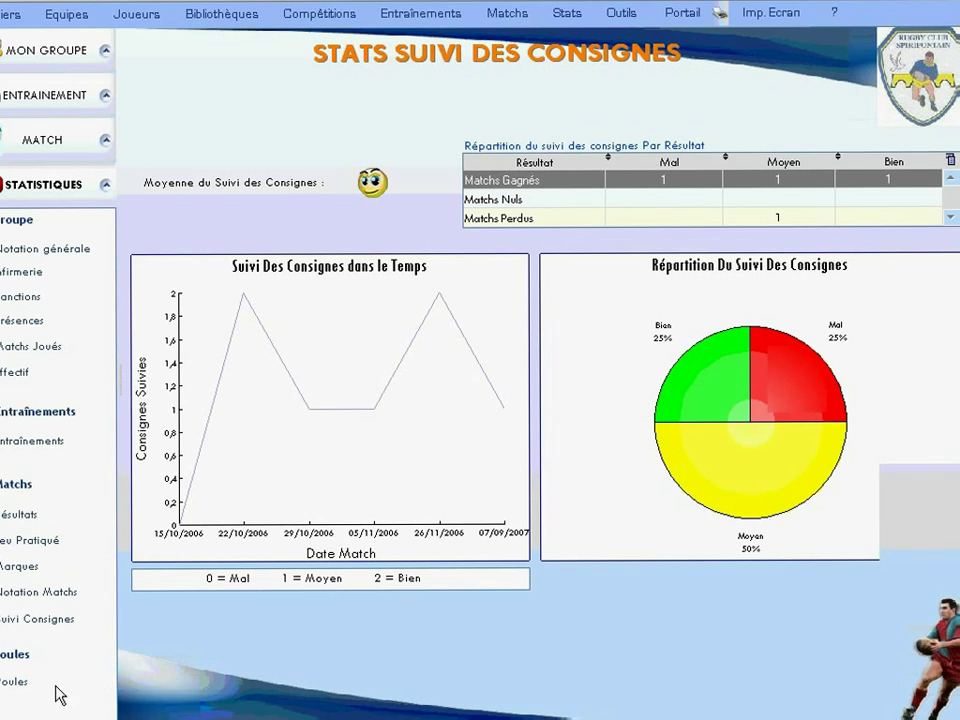
pyautogui.click(16, 686)
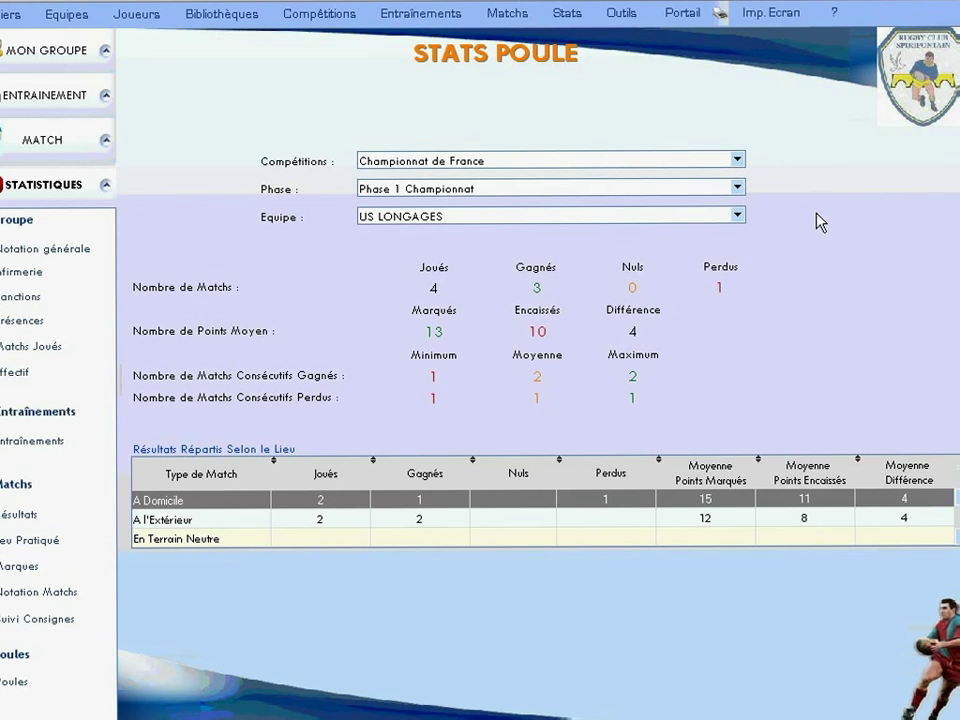
pyautogui.click(736, 216)
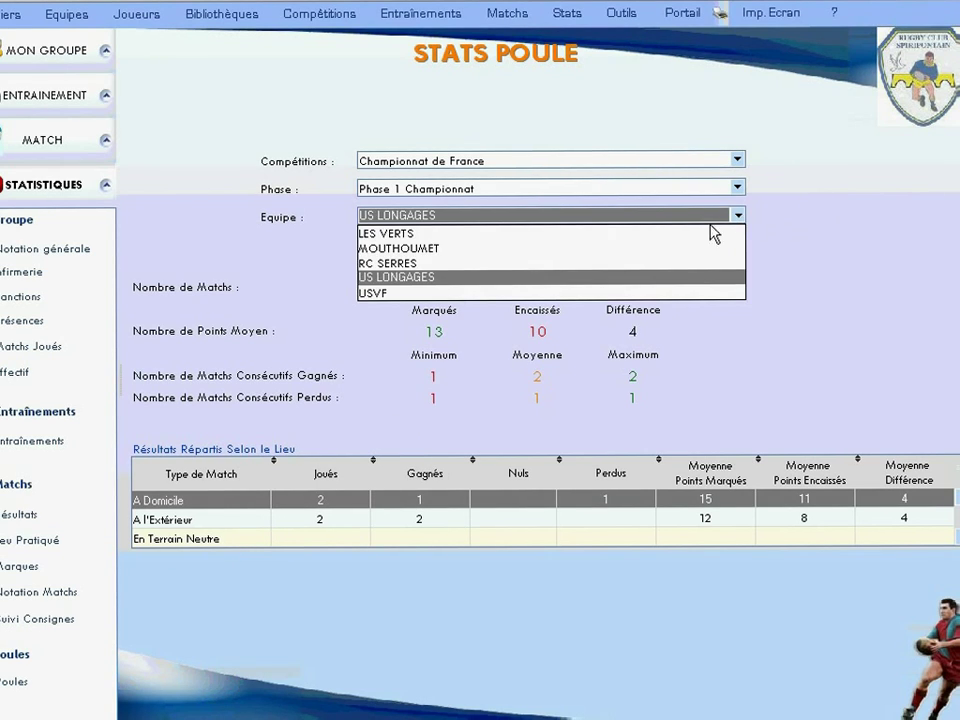
pyautogui.click(522, 262)
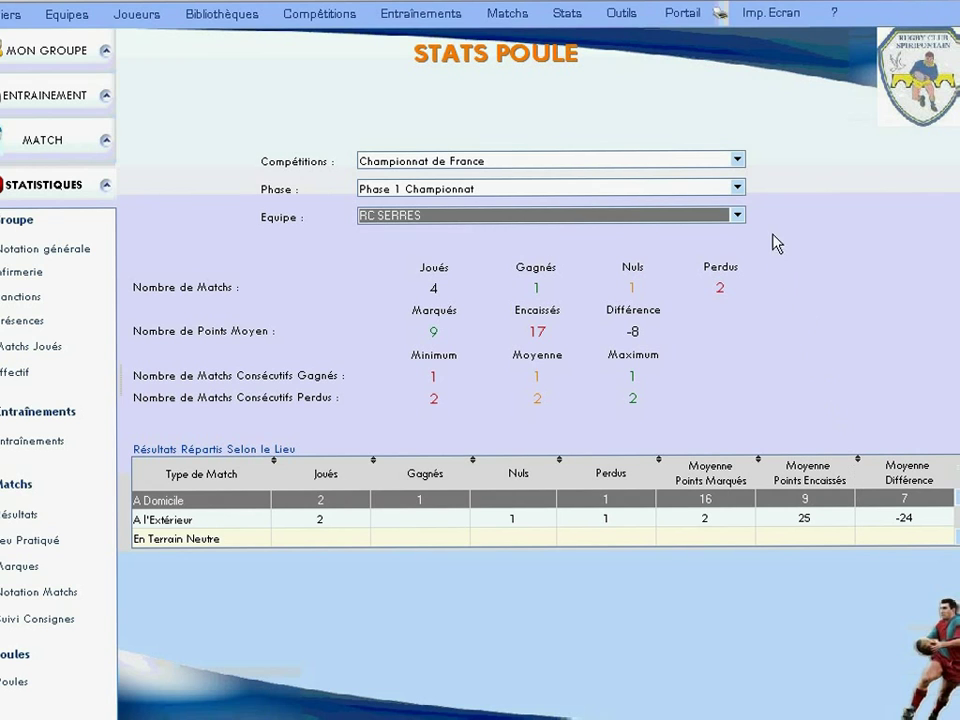
# View the Portail overview, and review the group's injury (Infirmerie) and sanctions statistics.
pyautogui.click(682, 13)
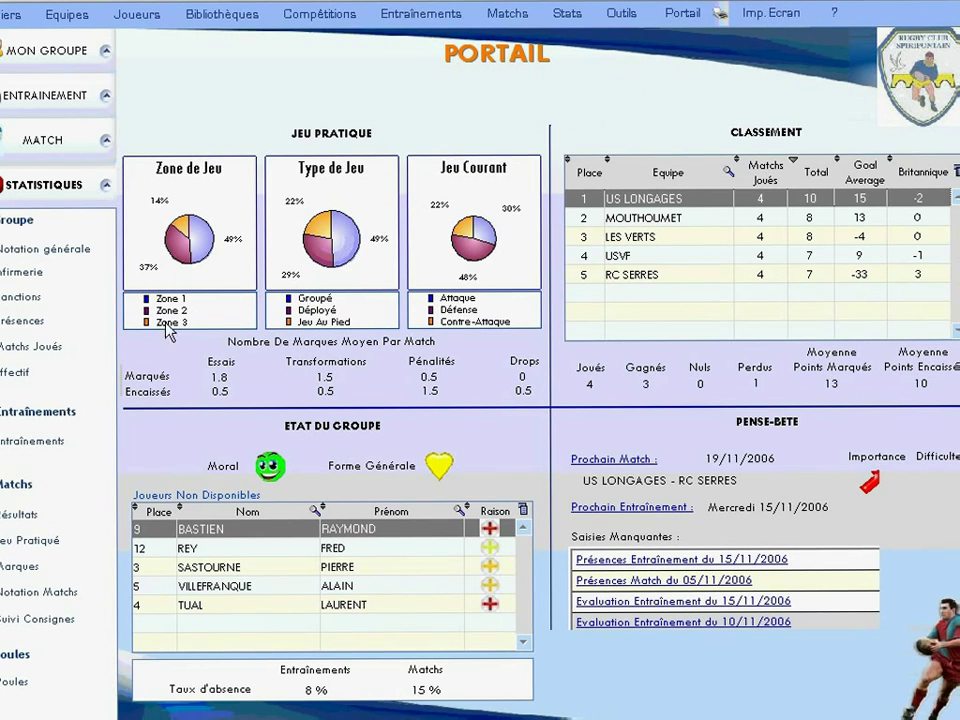
pyautogui.click(20, 272)
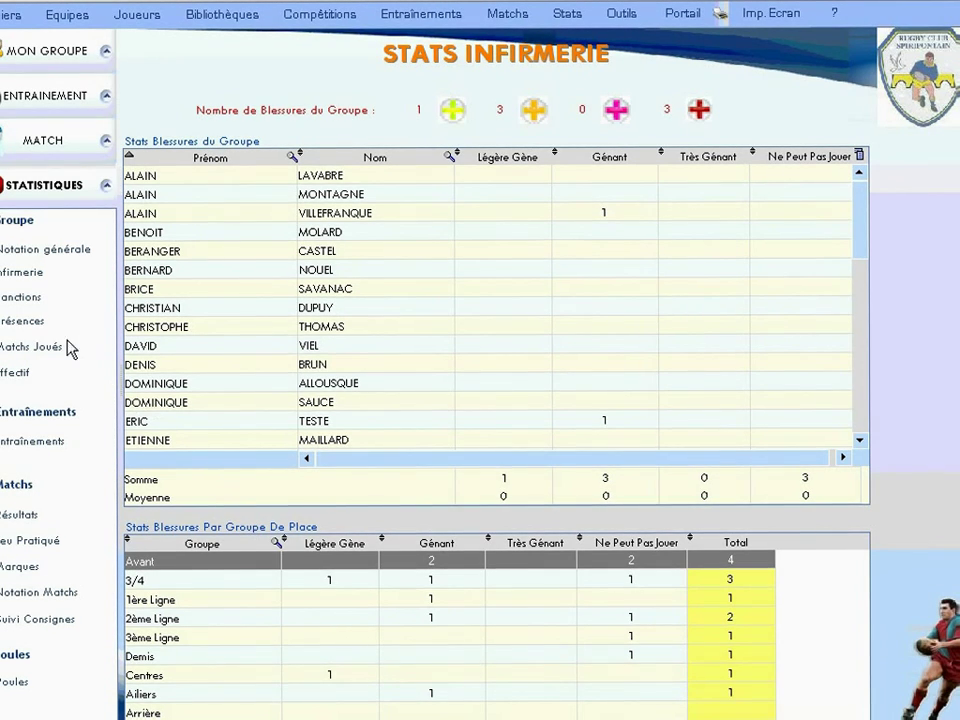
pyautogui.click(12, 300)
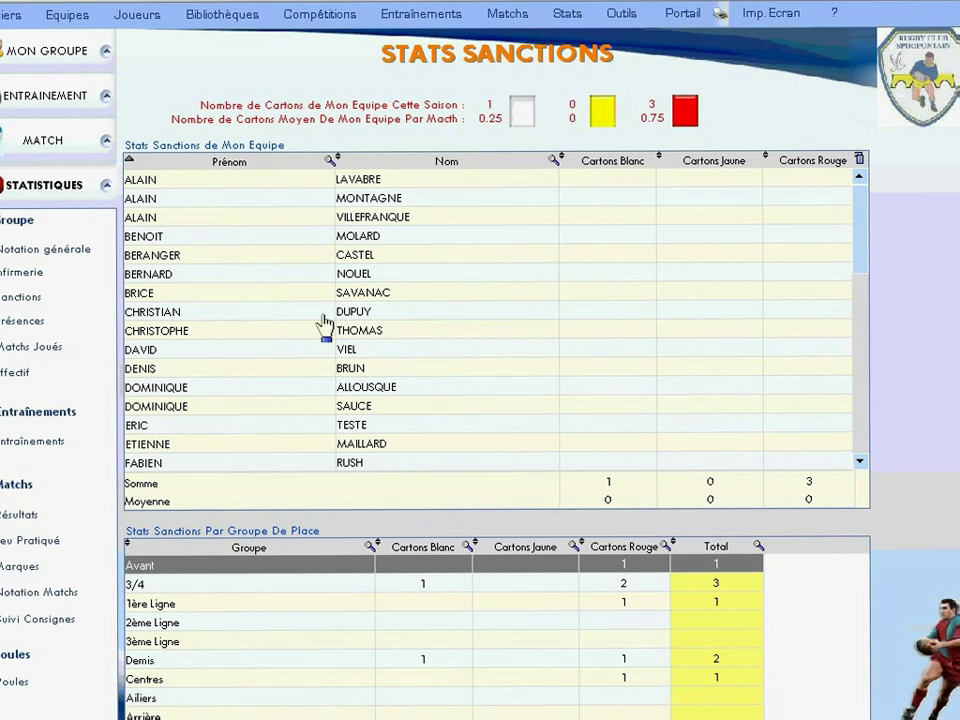
# Review the group's attendance charts and open the detailed attendance figures per player.
pyautogui.click(30, 321)
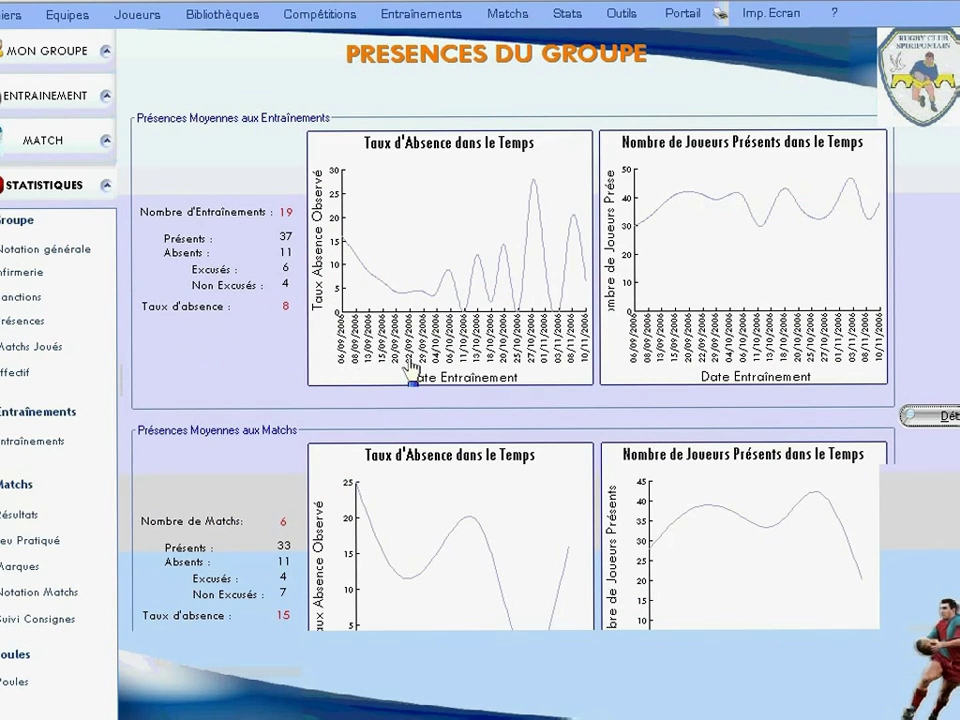
pyautogui.click(938, 416)
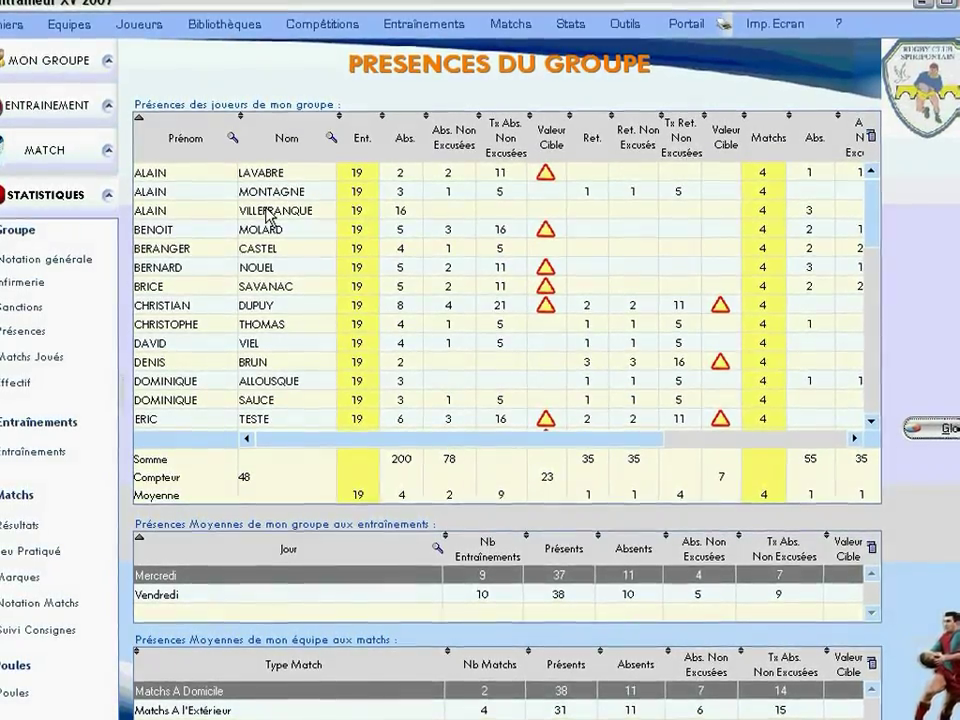
# Review the matches played (Matchs Joués), squad (Effectif) and training (Entraînements) statistics.
pyautogui.click(55, 356)
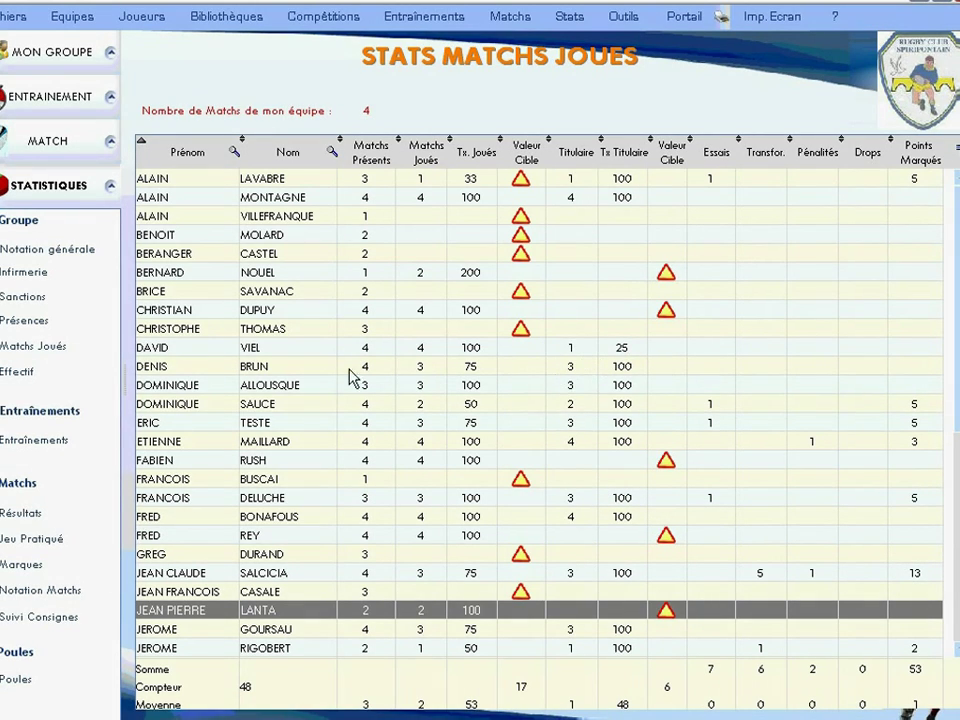
pyautogui.click(17, 373)
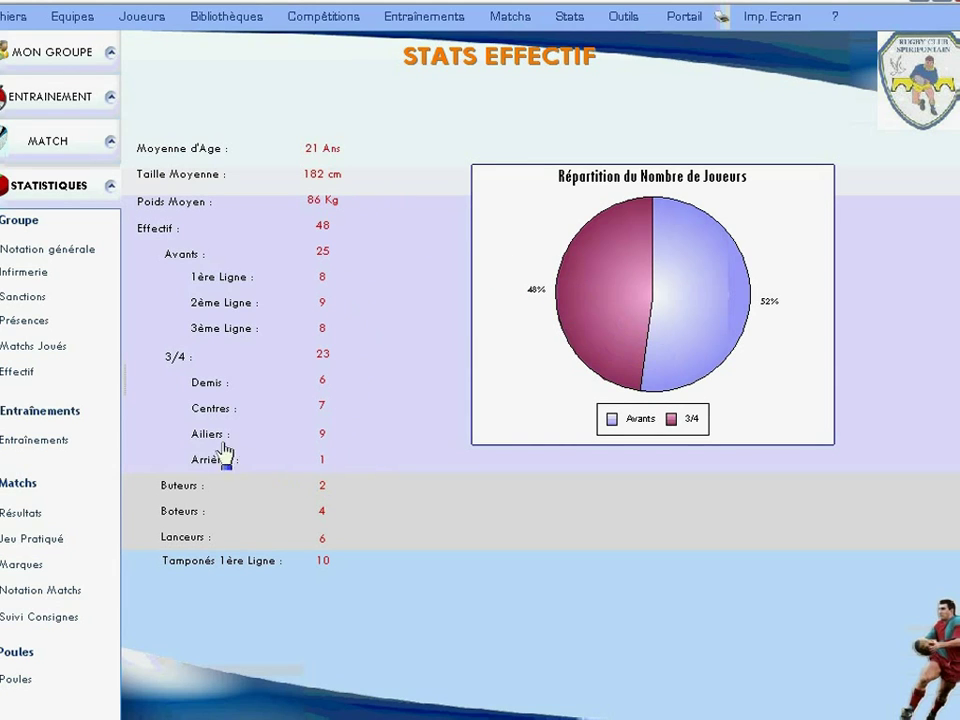
pyautogui.click(40, 440)
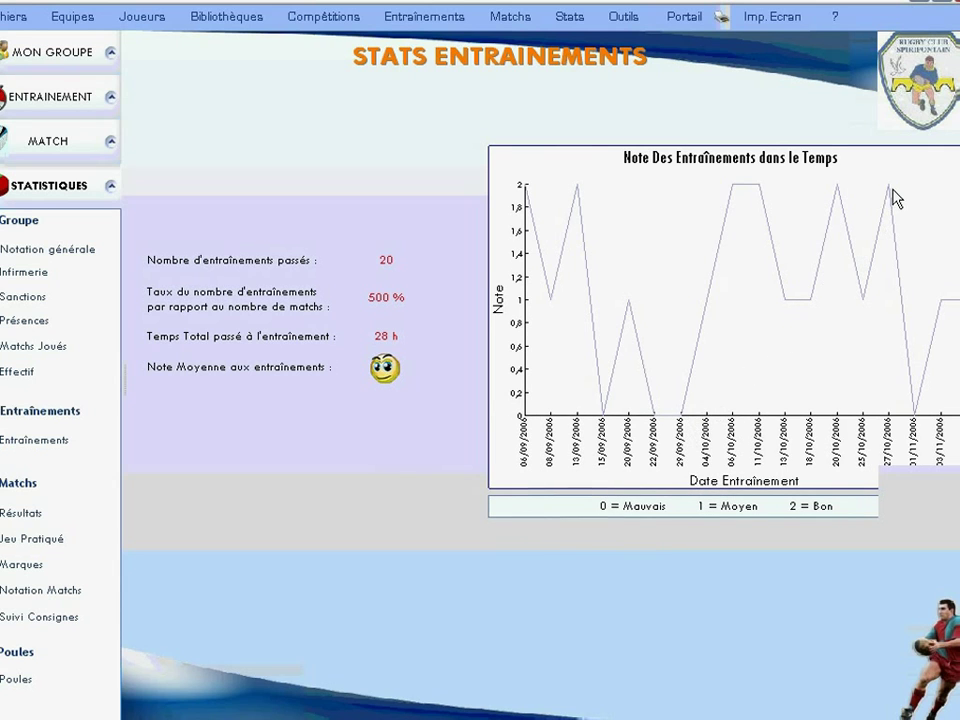
# Return to the Portail overview and open the list of players in Mon Groupe.
pyautogui.click(685, 20)
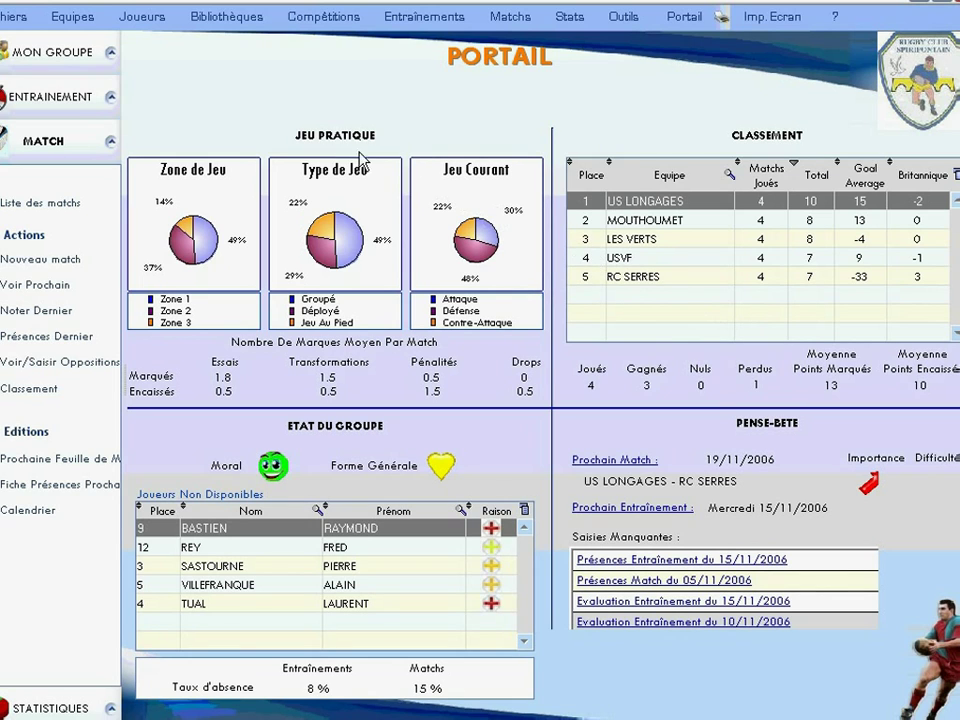
pyautogui.click(60, 52)
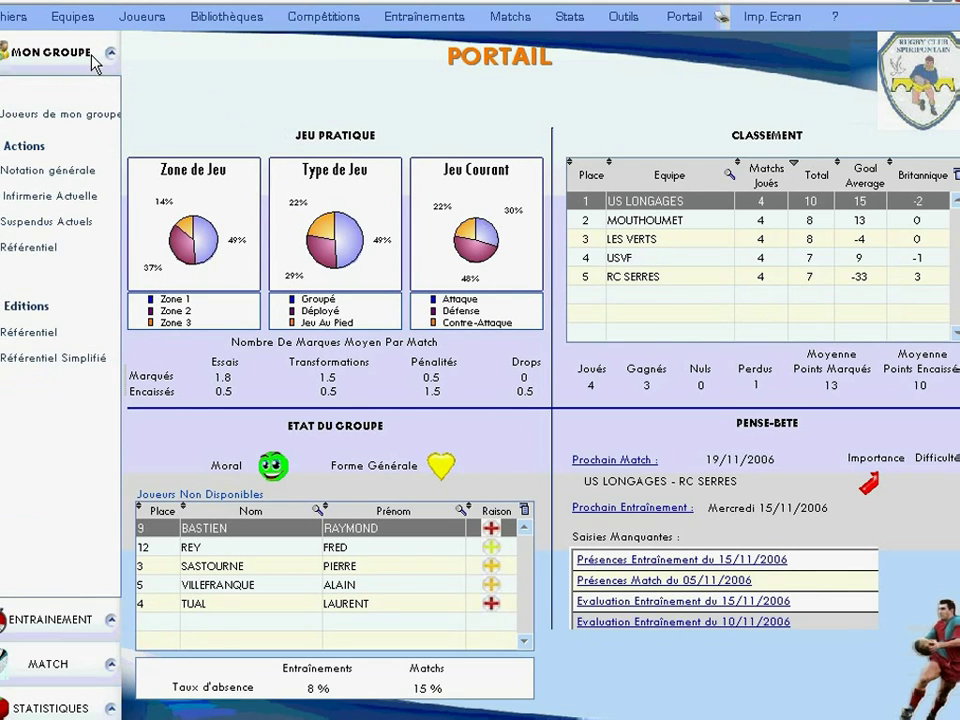
pyautogui.click(63, 108)
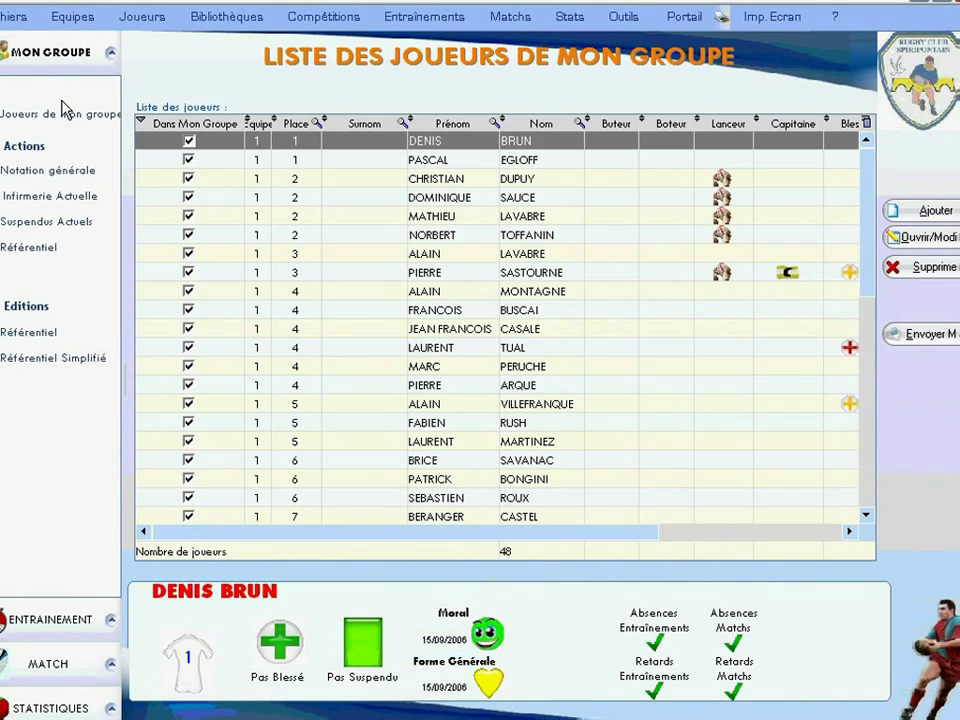
# Open the record of the injured captain in place 3 and review his personal data, player data and positions.
pyautogui.click(460, 197)
pyautogui.click(450, 235)
pyautogui.click(447, 278)
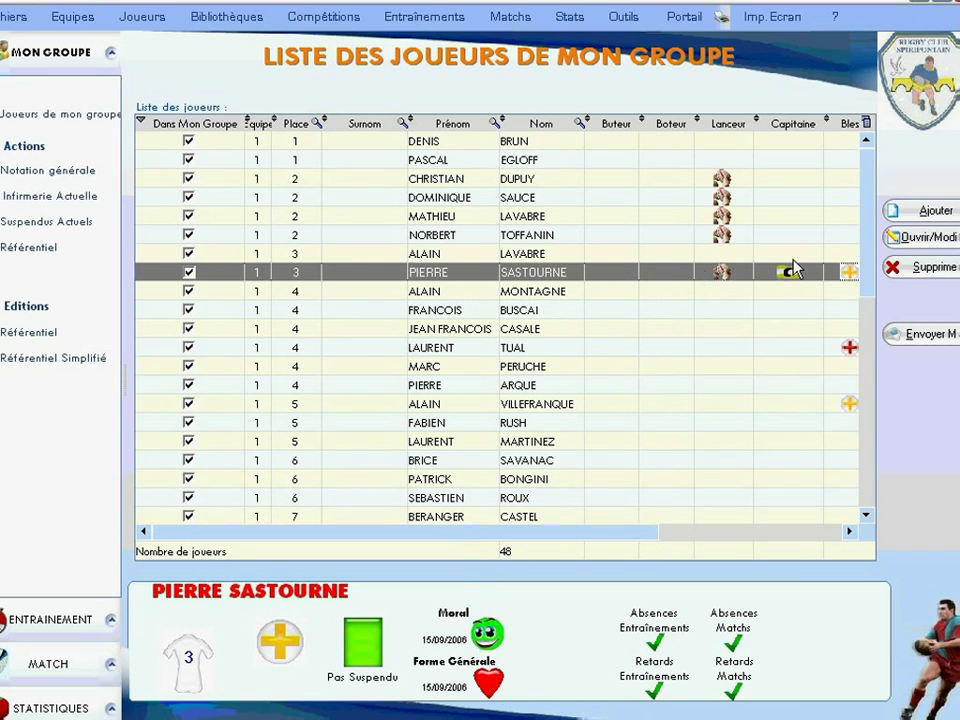
pyautogui.click(896, 240)
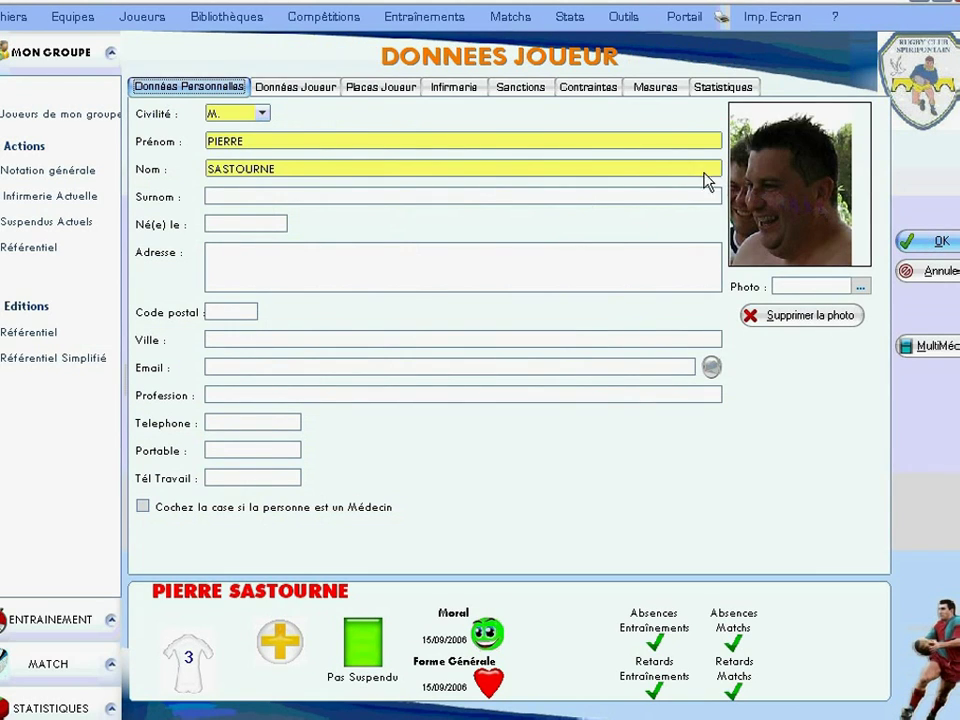
pyautogui.click(285, 86)
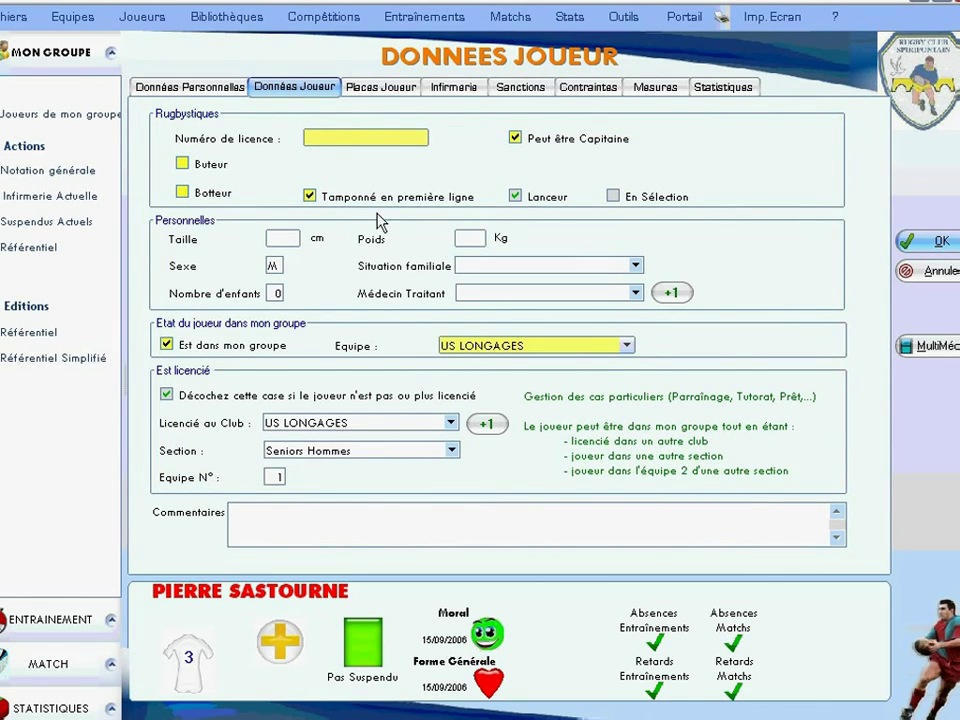
pyautogui.click(383, 88)
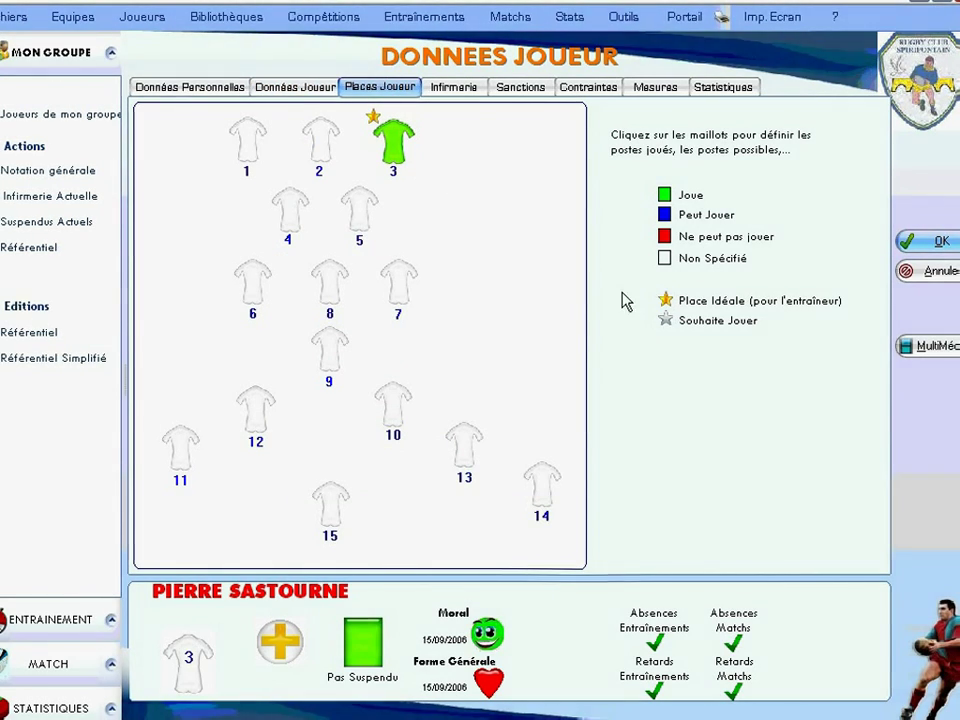
# Review the player's Infirmerie, Sanctions, Contraintes, Mesures and Statistiques information.
pyautogui.click(455, 90)
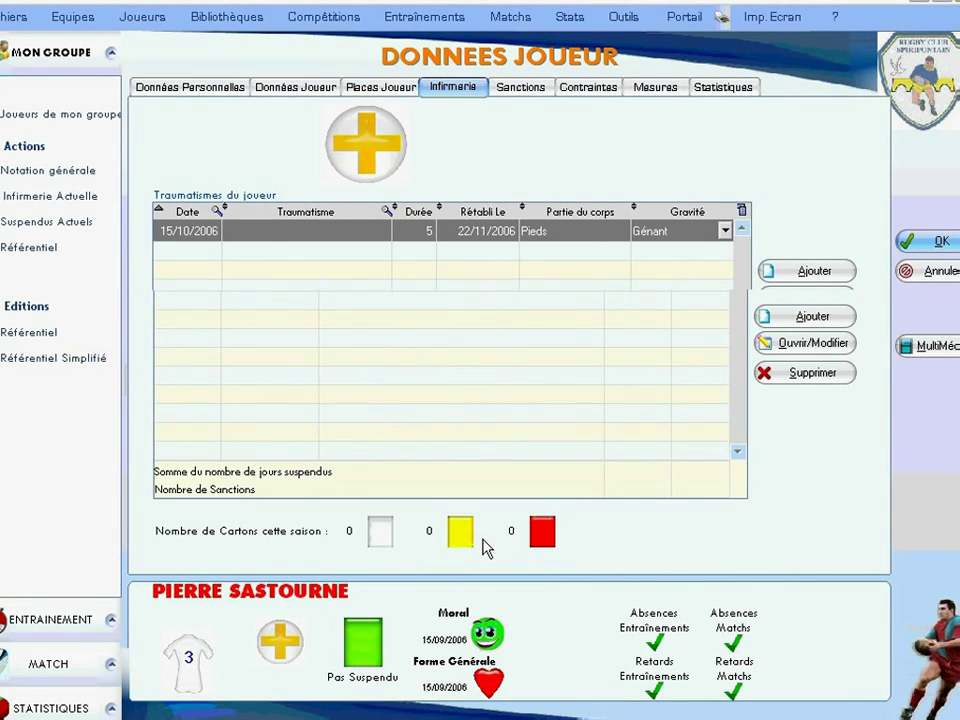
pyautogui.click(510, 89)
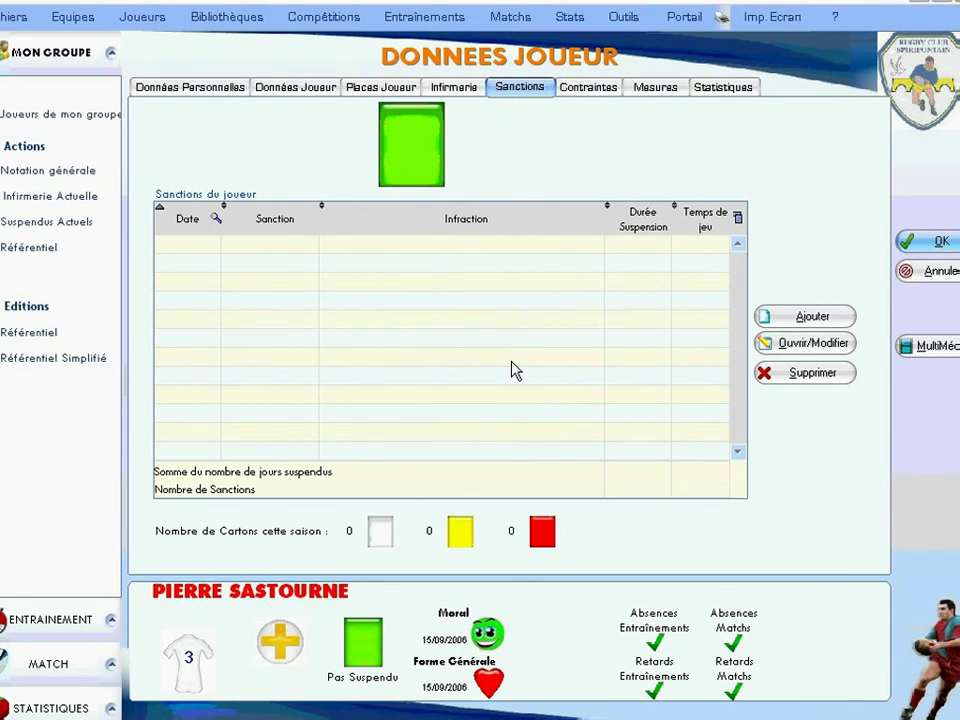
pyautogui.click(583, 88)
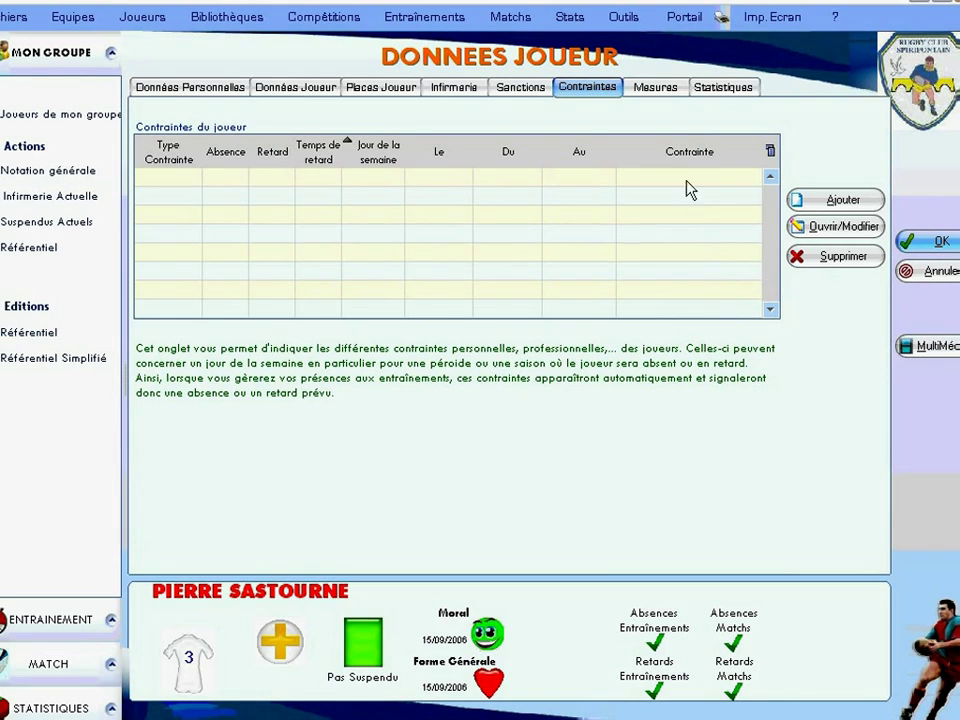
pyautogui.click(651, 91)
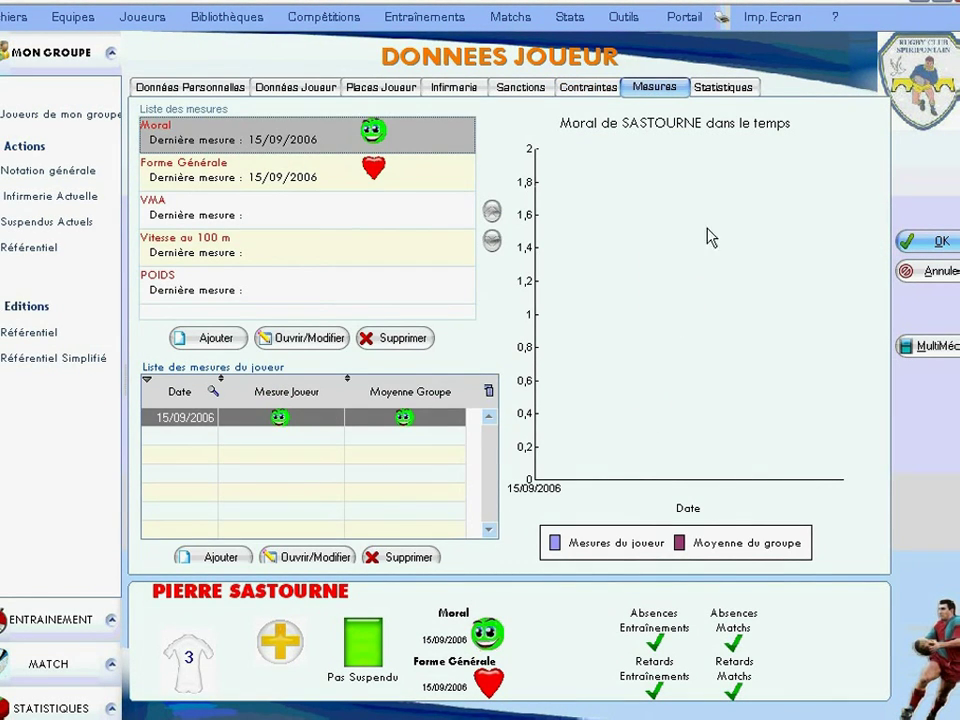
pyautogui.click(740, 88)
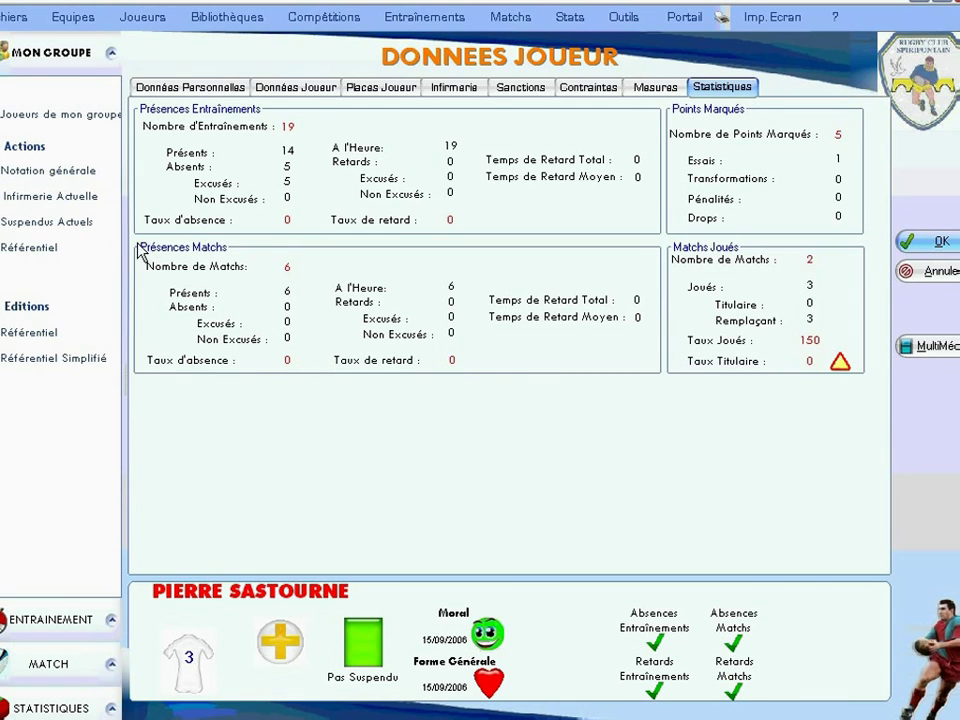
# Go to the group's Notation générale and open the VMA measure for modification.
pyautogui.click(44, 174)
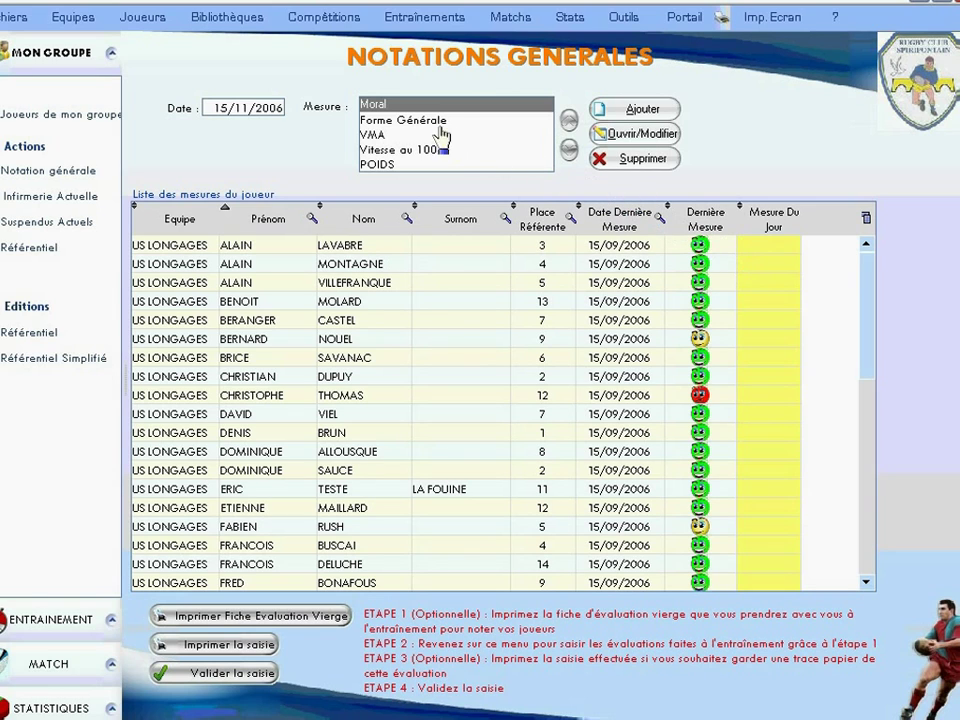
pyautogui.click(400, 120)
pyautogui.click(382, 150)
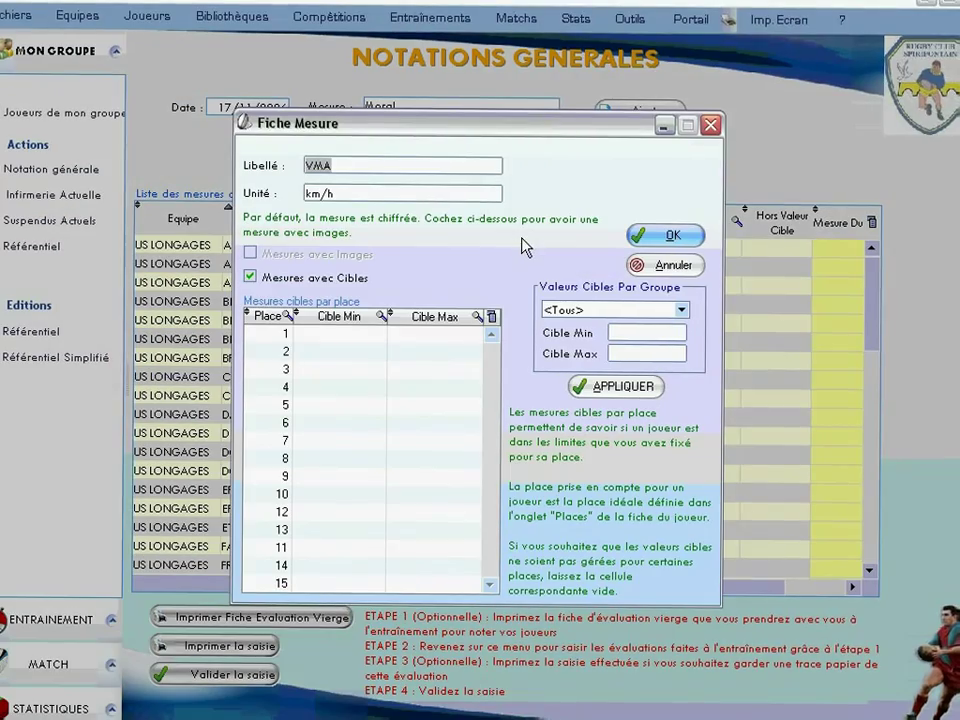
# Try image-based measures for VMA and browse the available image sets.
pyautogui.click(251, 256)
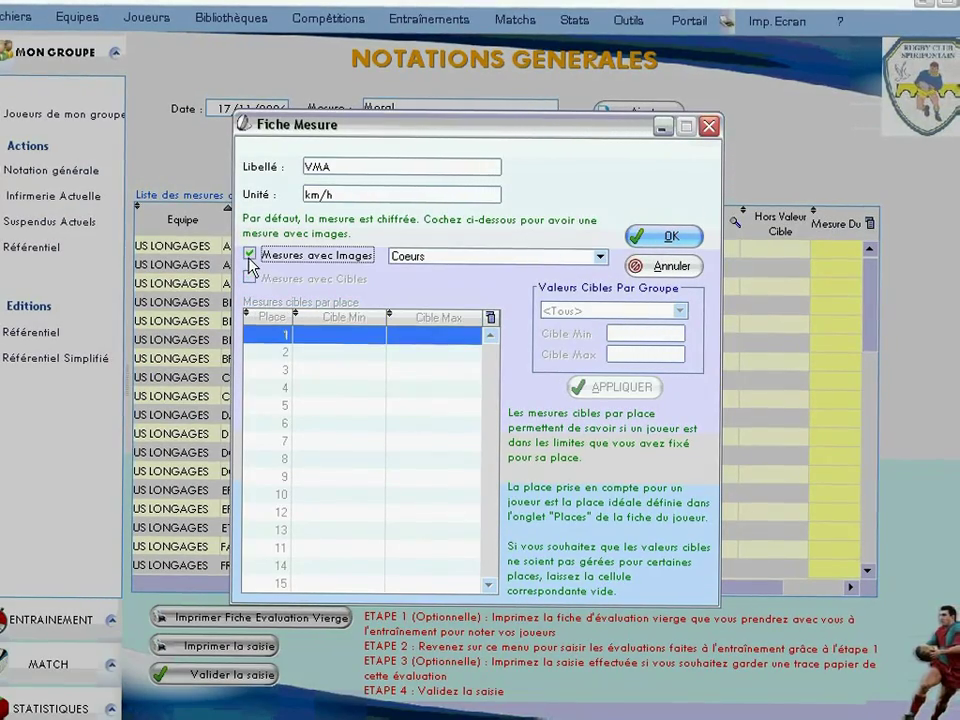
pyautogui.click(601, 257)
pyautogui.scroll(-1, 627, 339)
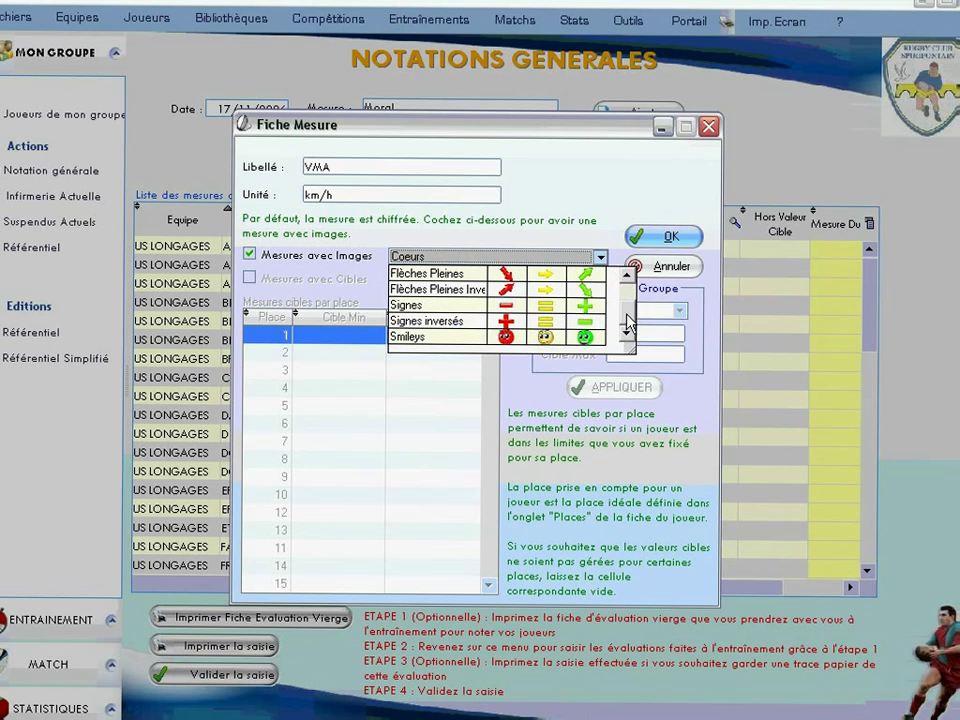
pyautogui.click(603, 258)
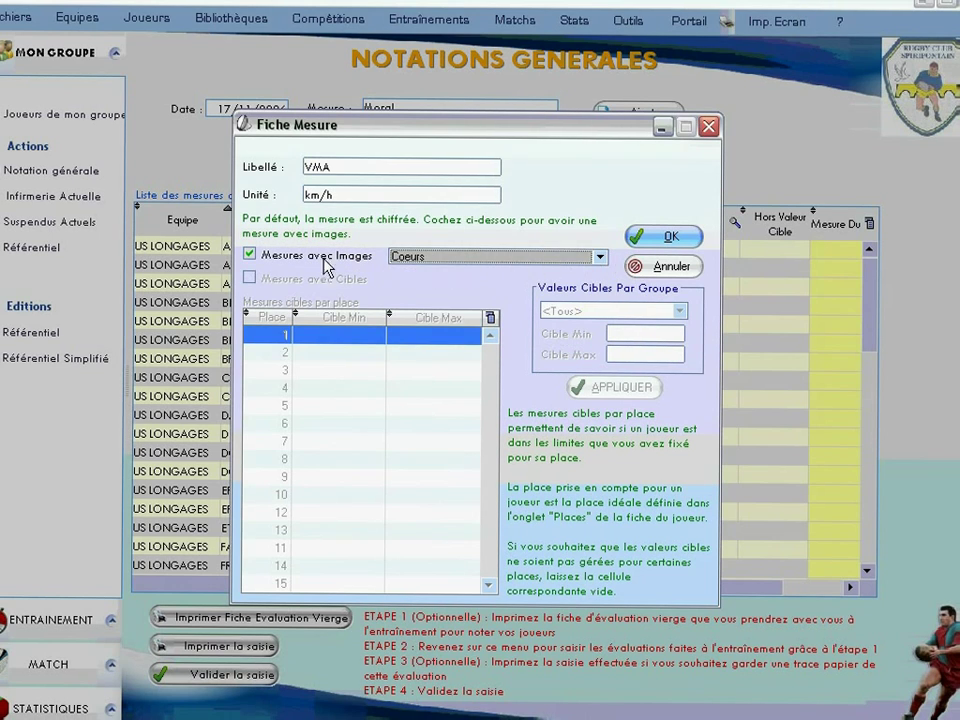
pyautogui.click(251, 256)
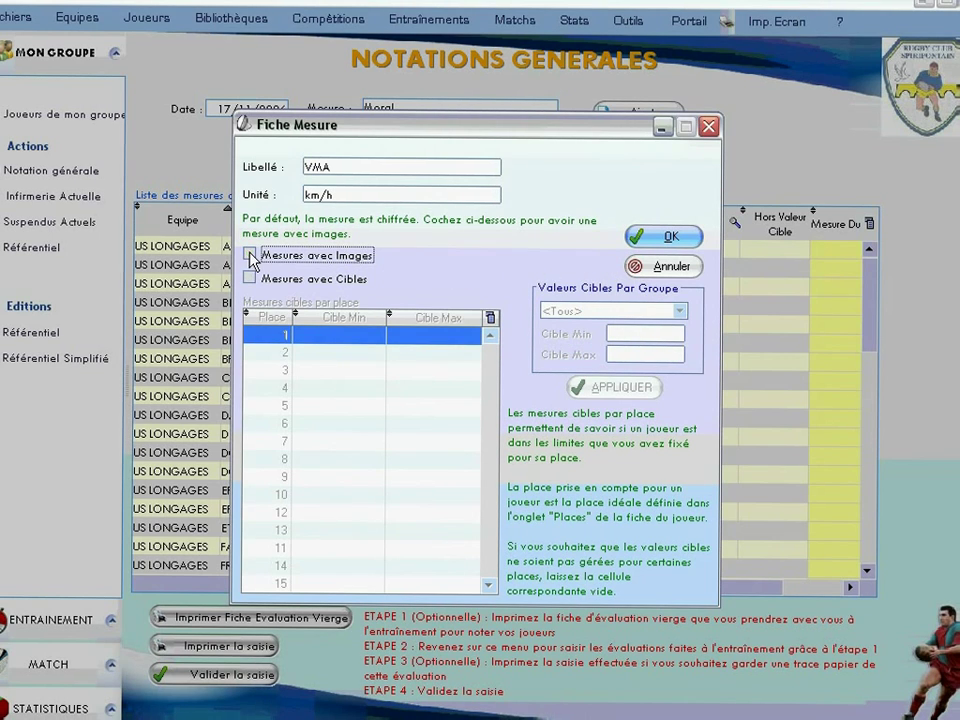
# Enable target measures for VMA and apply a minimum target of 12 to all positions.
pyautogui.click(351, 284)
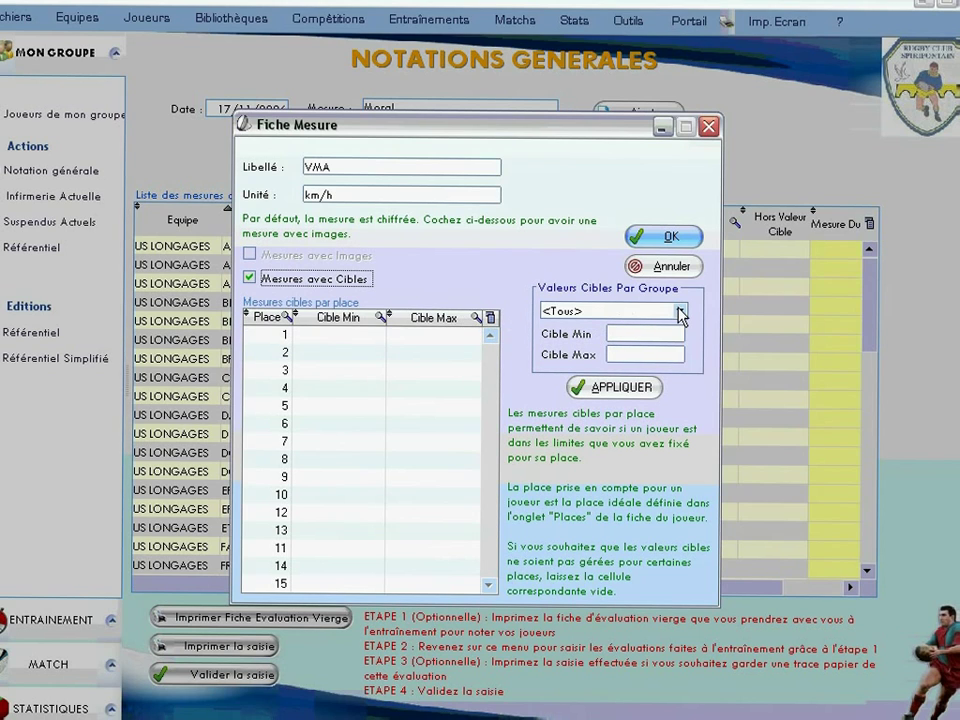
pyautogui.click(651, 337)
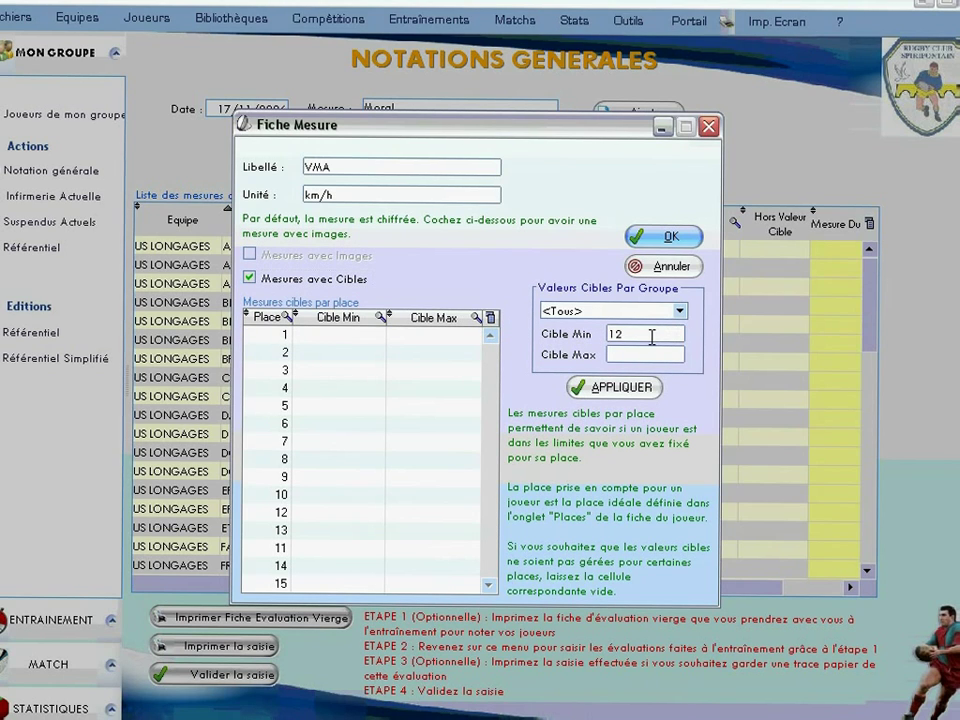
pyautogui.click(614, 387)
# Apply a minimum VMA target of 14 to the 3/4 group and save the measure.
pyautogui.click(679, 311)
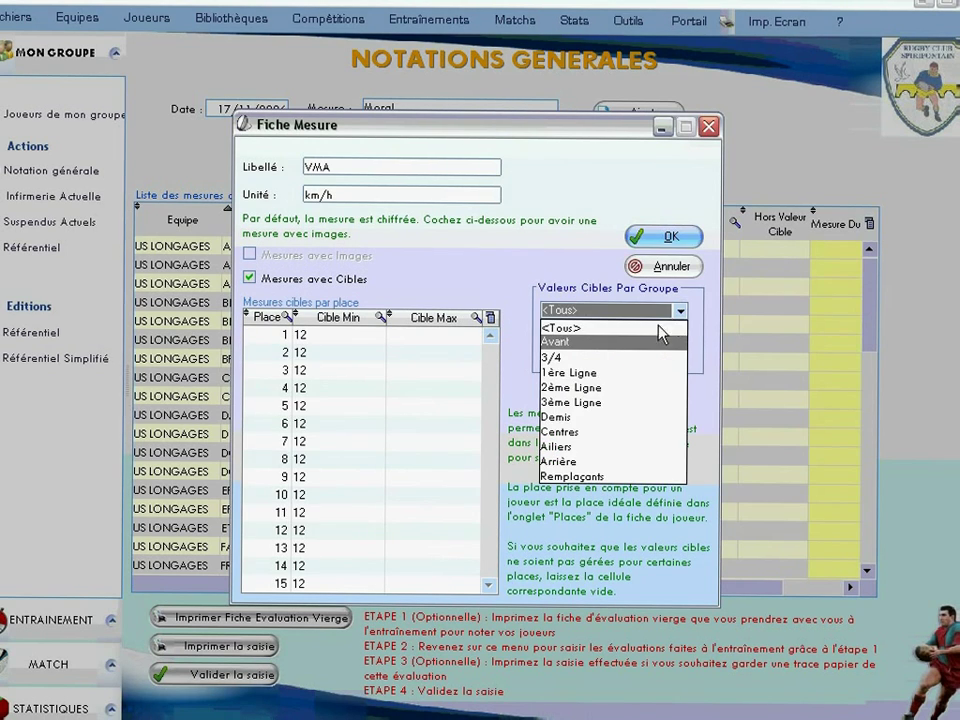
pyautogui.click(640, 357)
pyautogui.doubleClick(637, 340)
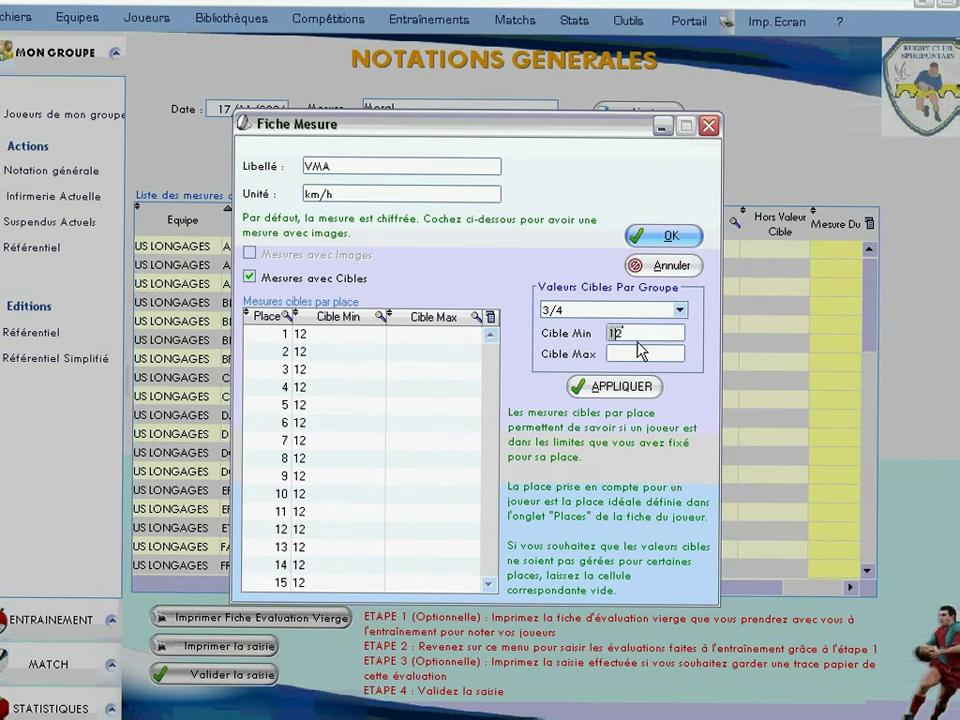
pyautogui.write('14')
pyautogui.click(628, 389)
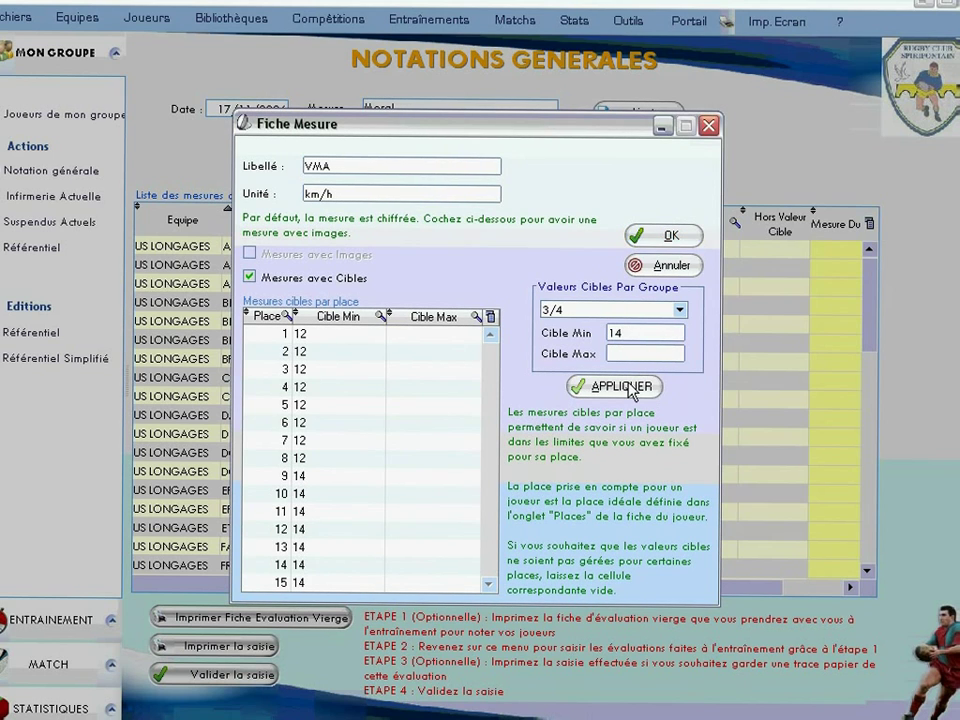
pyautogui.click(645, 236)
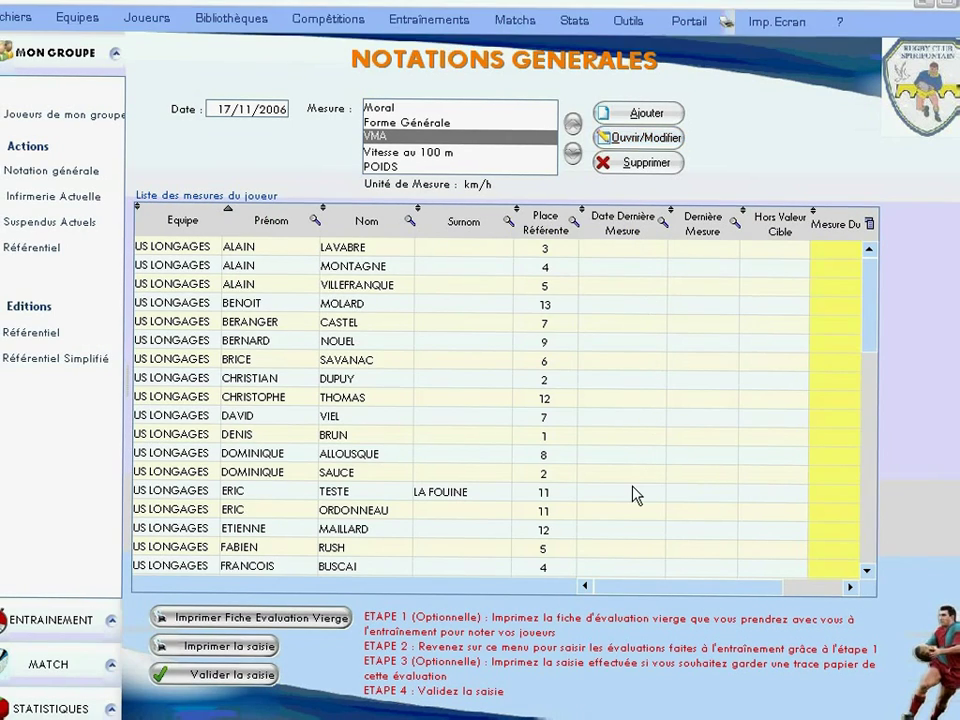
# Set the day's Forme Générale measure of all players to Idem à la Dernière Fois.
pyautogui.click(428, 122)
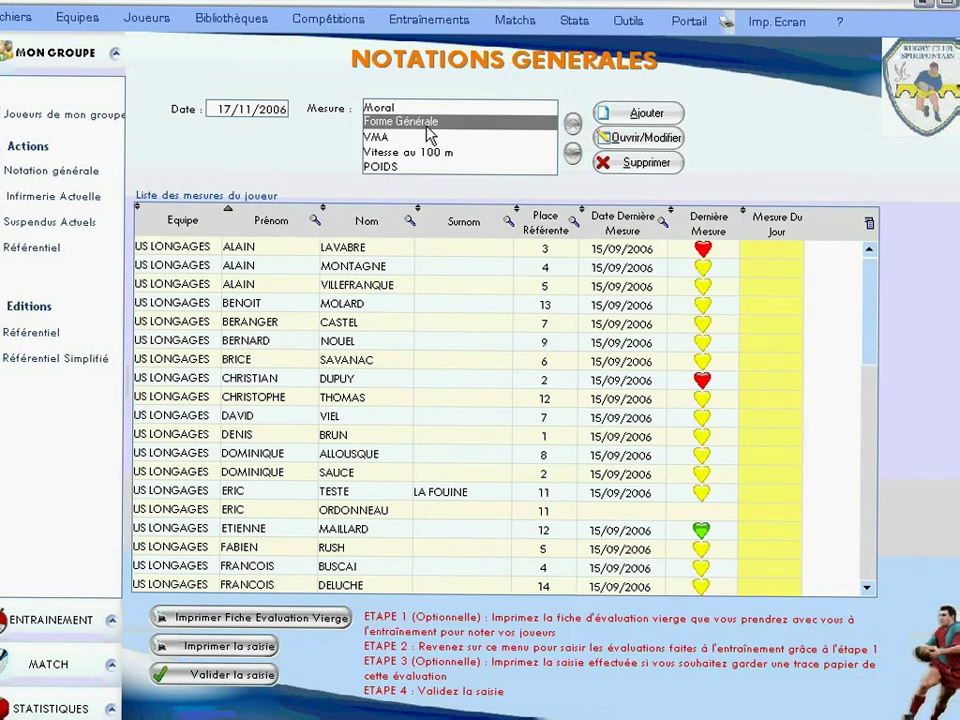
pyautogui.click(779, 252)
pyautogui.rightClick(778, 253)
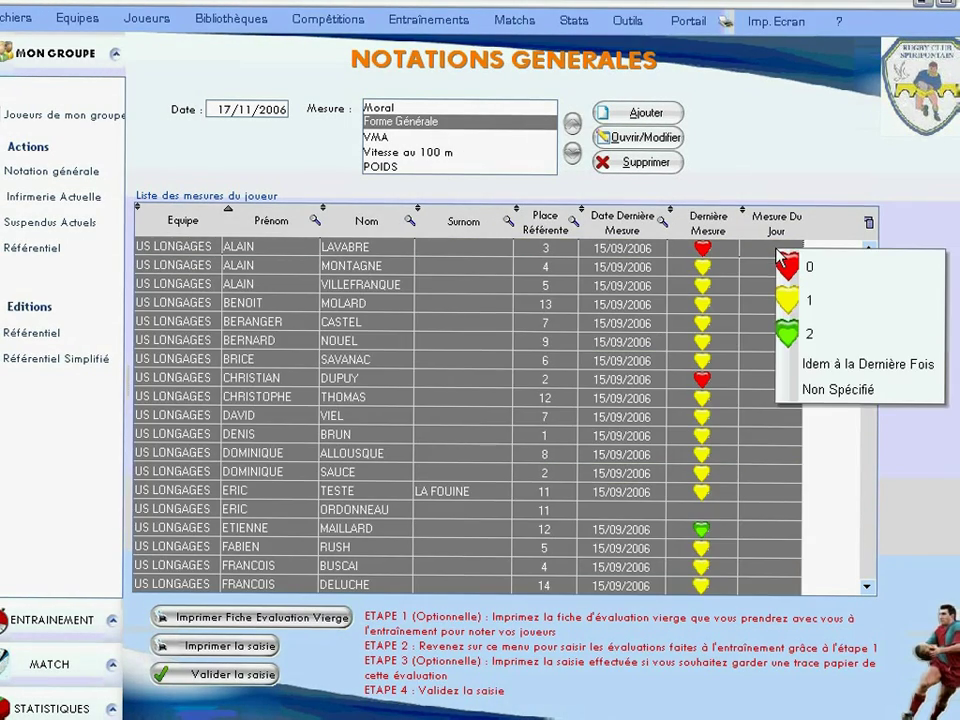
pyautogui.click(805, 364)
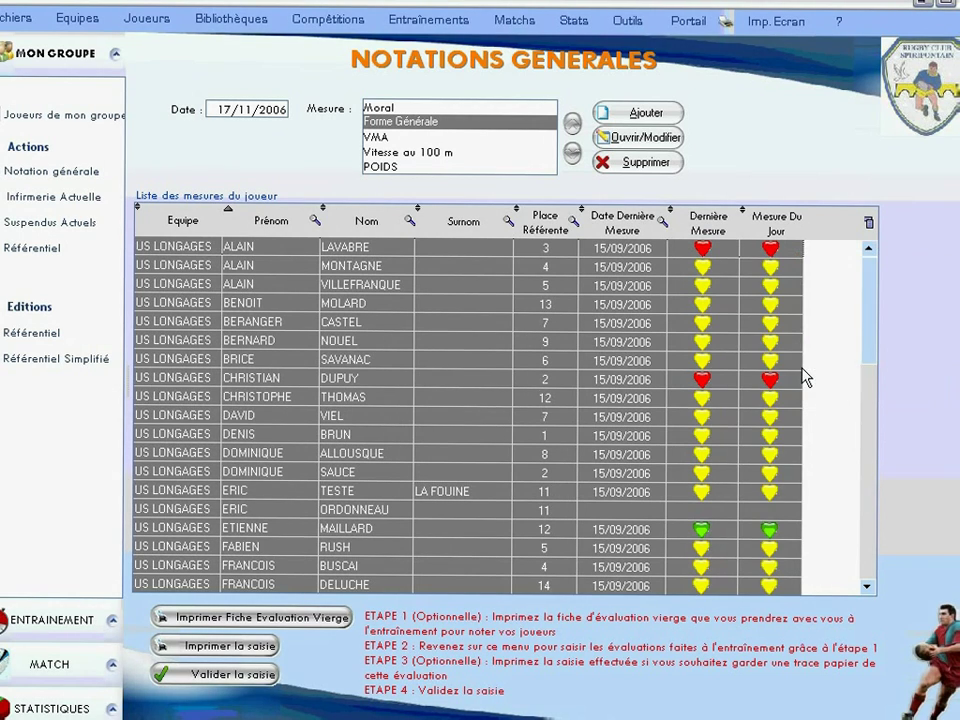
# Set the day's Forme Générale rating to 2 (green heart) for the fifth, thirteenth and eighteenth players in the list.
pyautogui.rightClick(772, 322)
pyautogui.rightClick(772, 480)
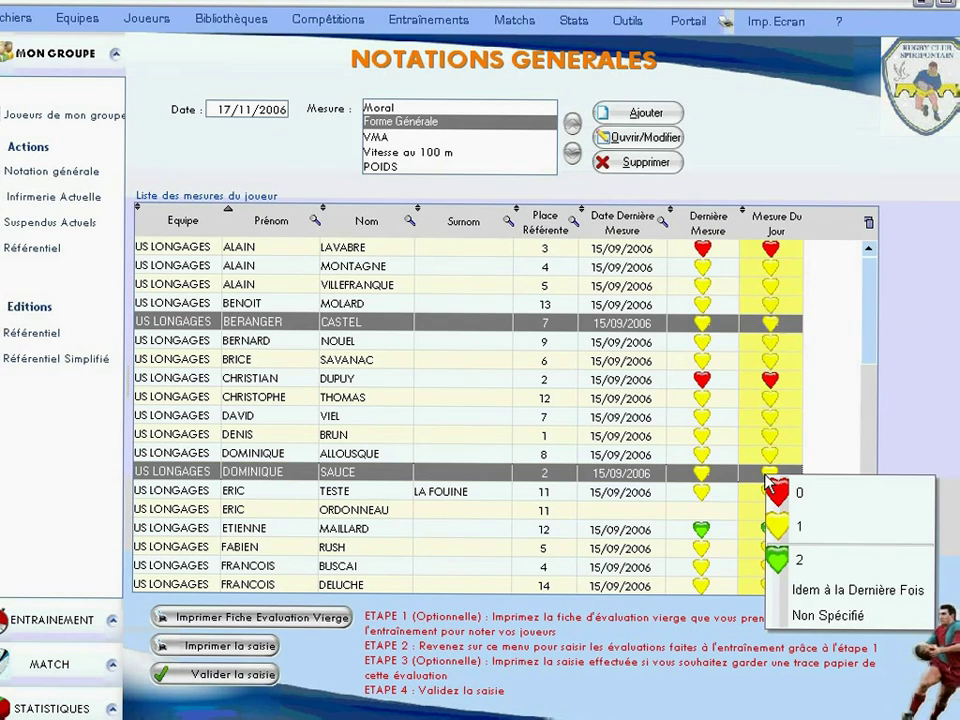
pyautogui.rightClick(752, 566)
pyautogui.click(762, 654)
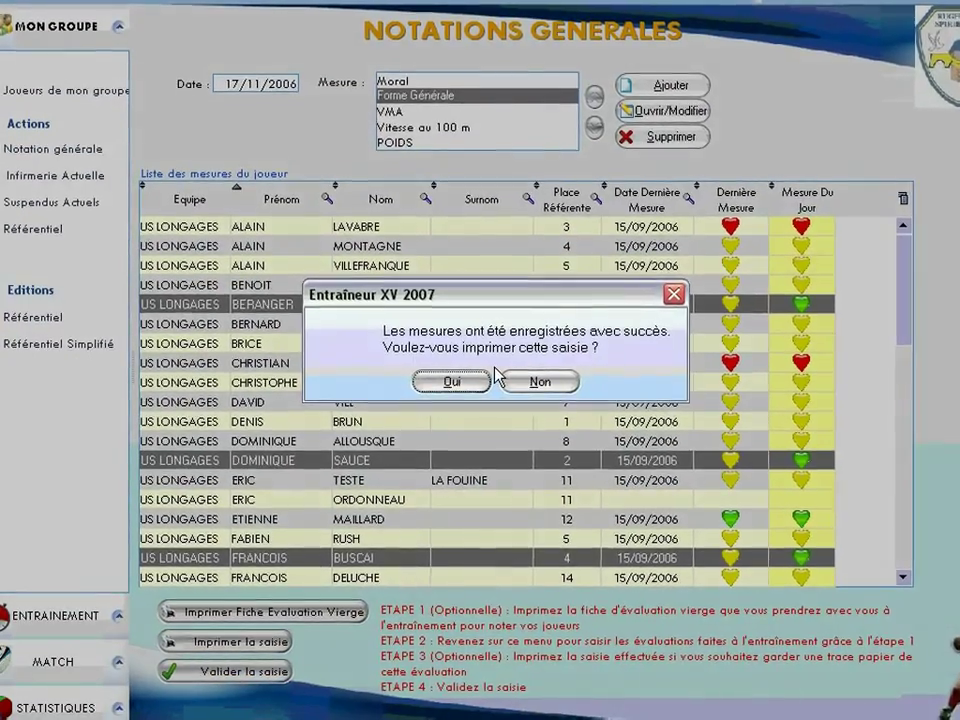
# Validate the Forme Générale ratings with a print preview of the entry, and preview the blank evaluation sheet.
pyautogui.click(468, 380)
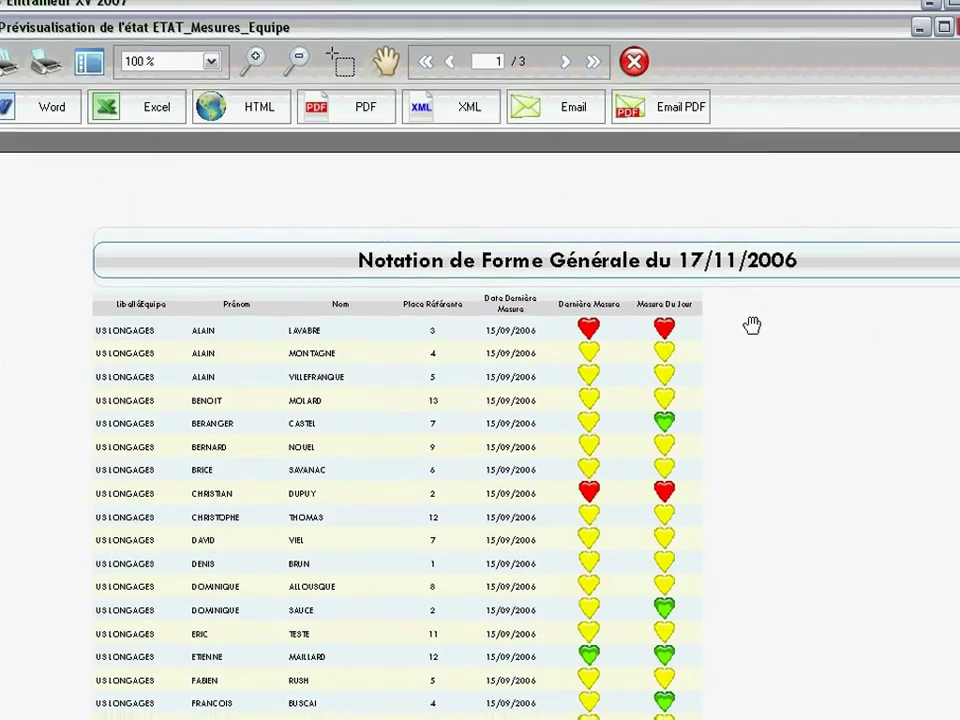
pyautogui.click(634, 61)
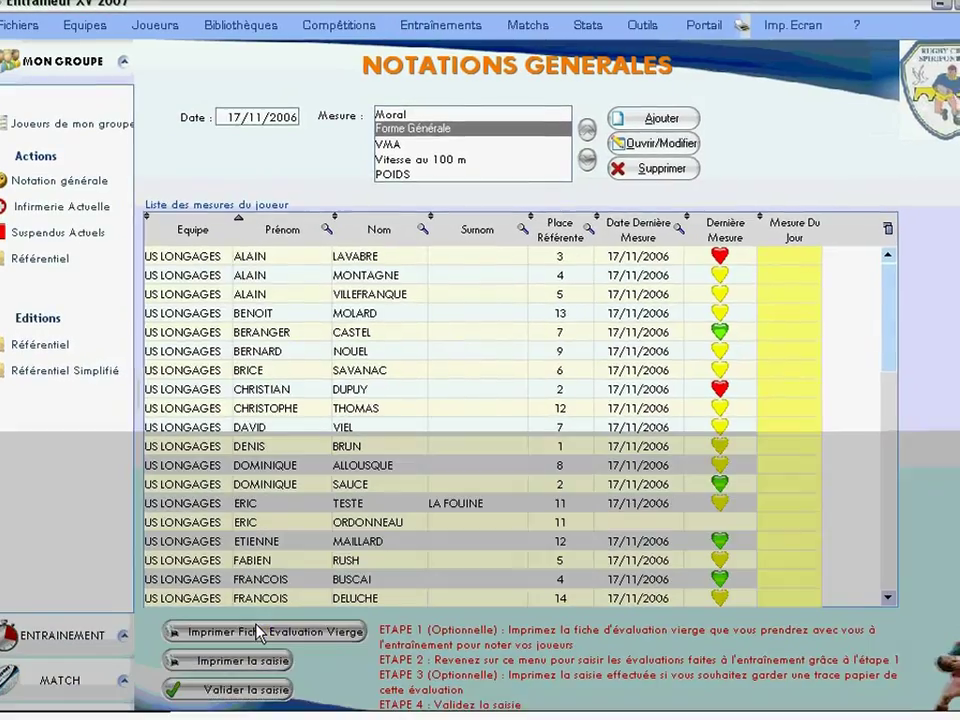
pyautogui.click(259, 630)
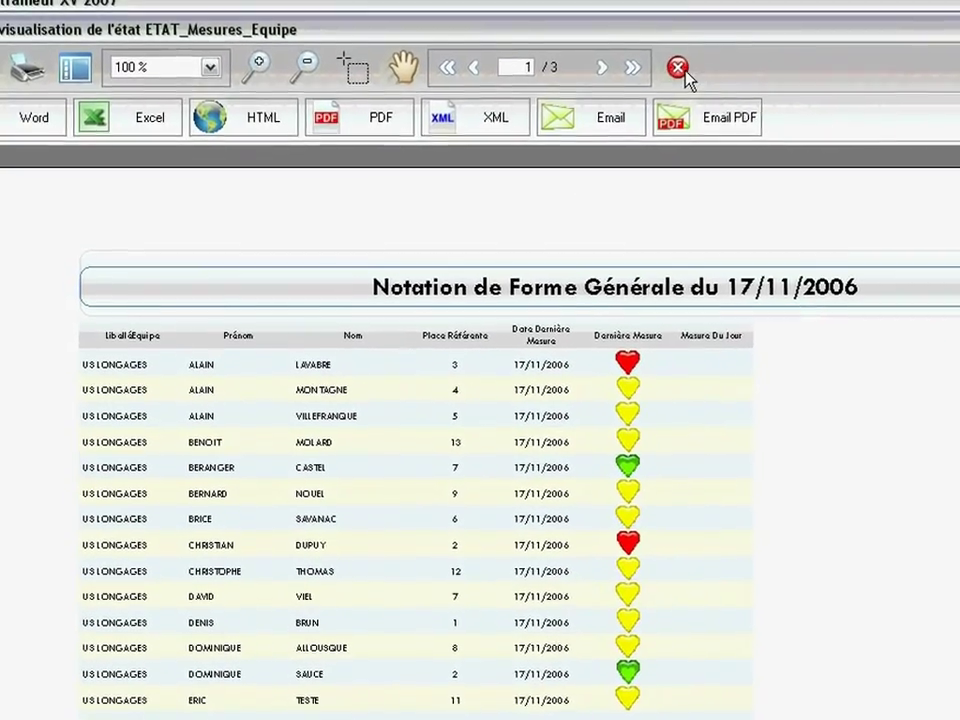
pyautogui.click(679, 68)
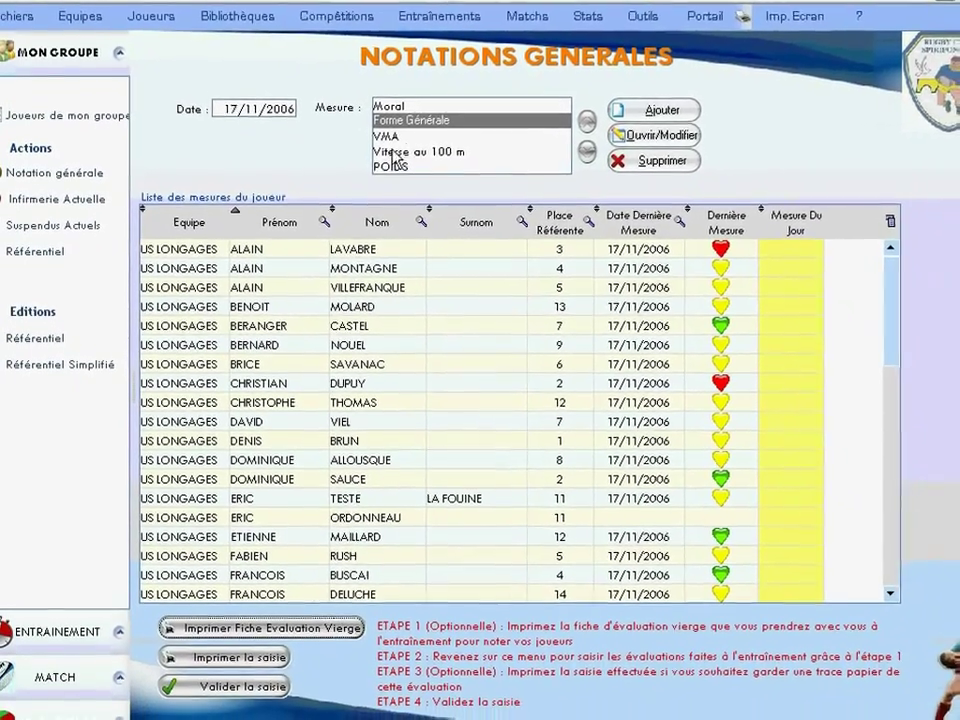
# Browse the Référentiel folders to the "touche a 5" combination and preview its printable combination sheet.
pyautogui.click(40, 251)
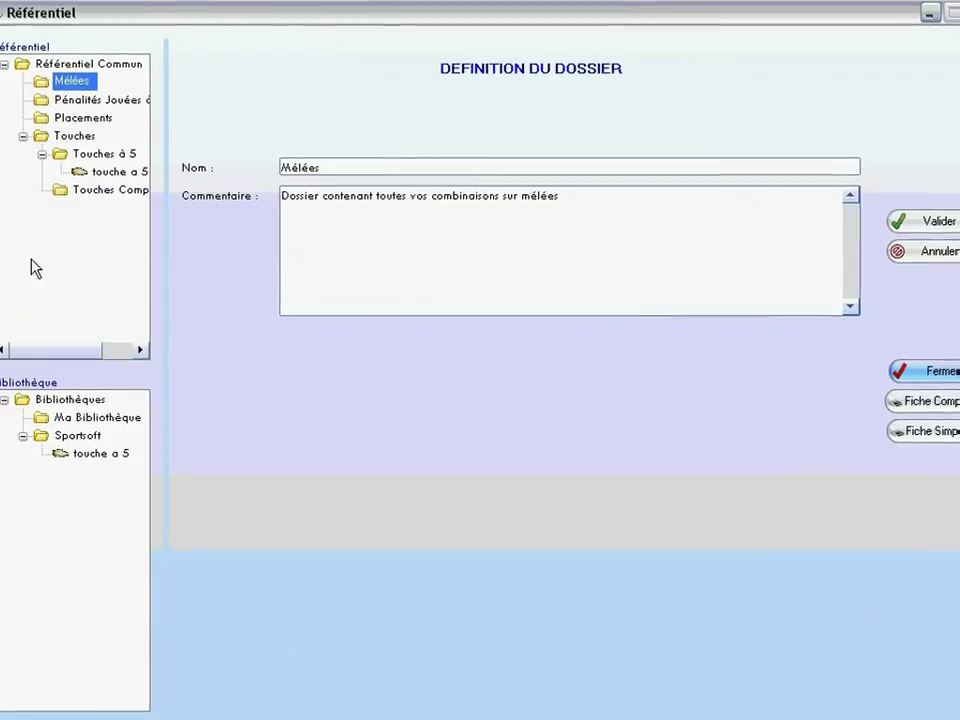
pyautogui.click(92, 117)
pyautogui.click(73, 135)
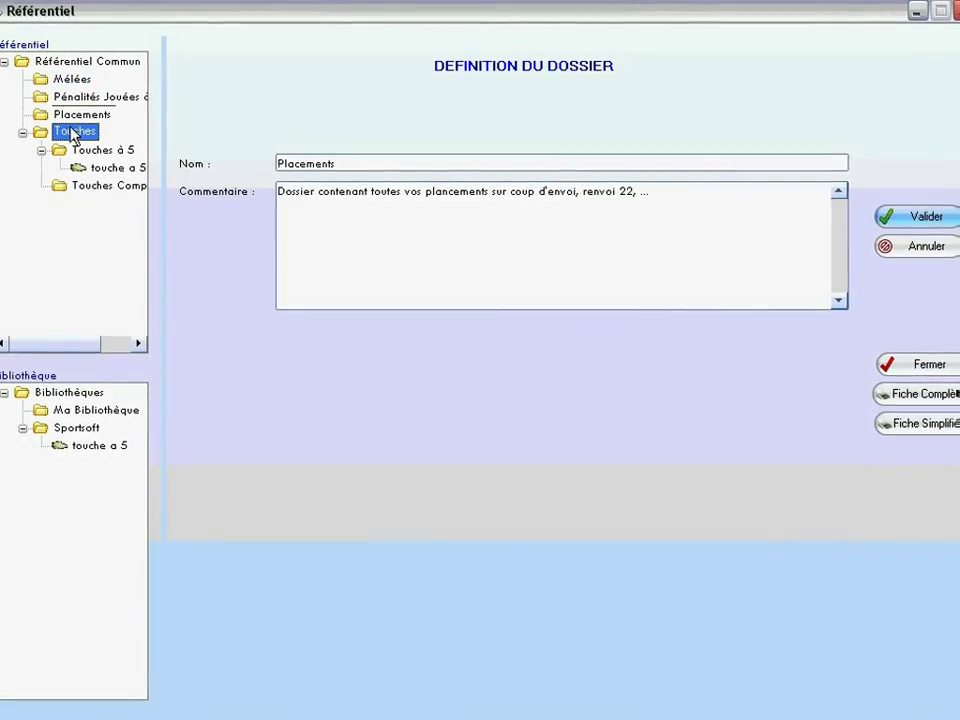
pyautogui.click(105, 167)
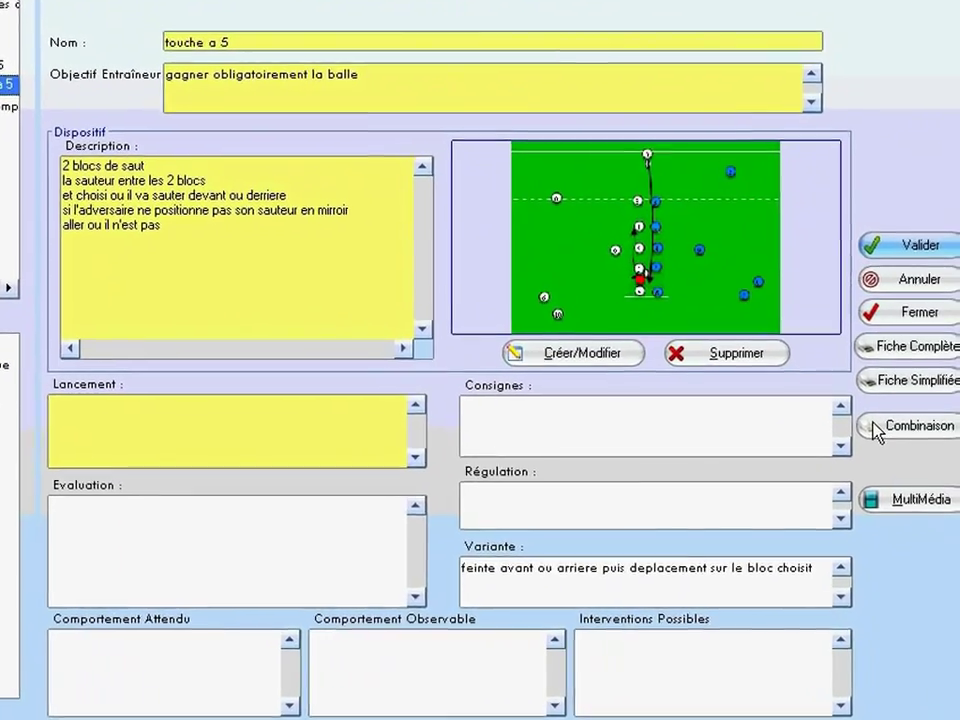
pyautogui.click(876, 430)
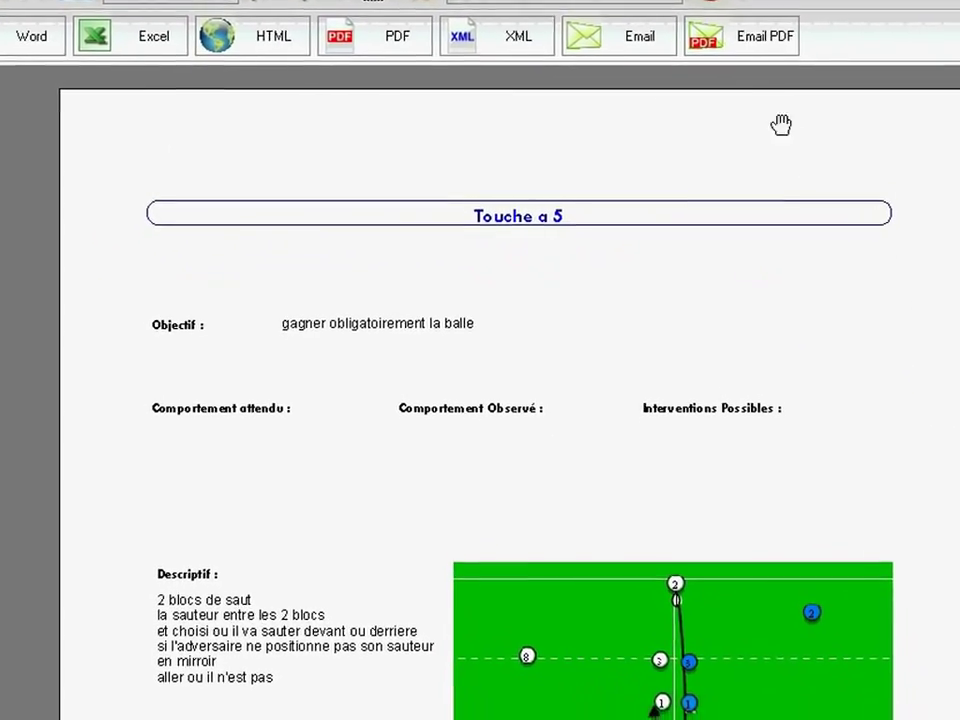
pyautogui.click(711, 2)
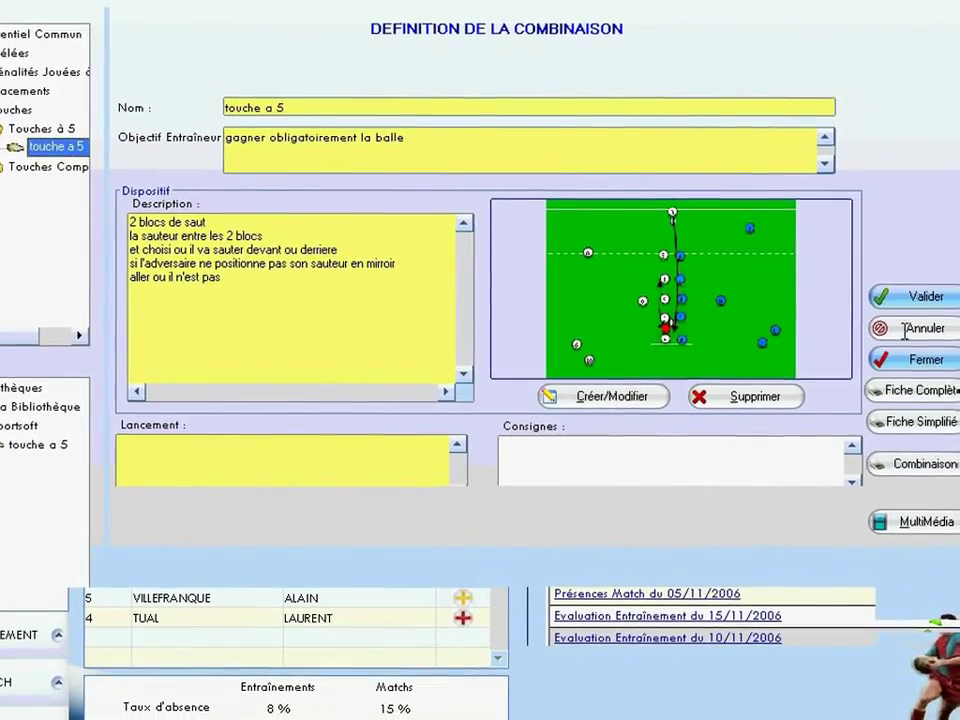
# Cancel the combination definition and consult the lists of other clubs' directors and of the club's own directors.
pyautogui.click(893, 322)
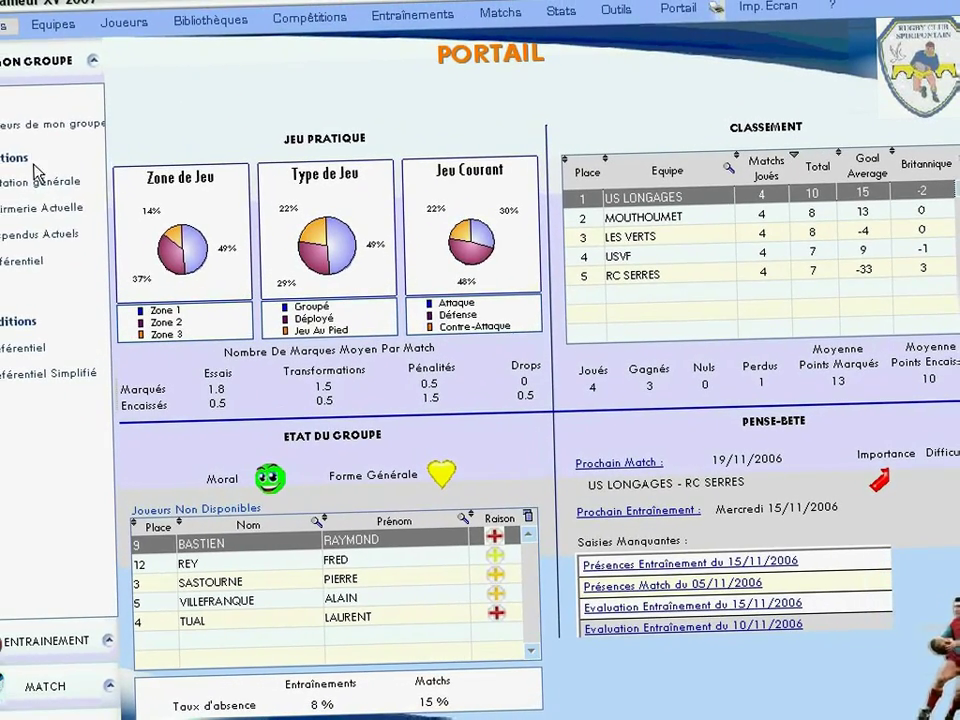
pyautogui.click(189, 171)
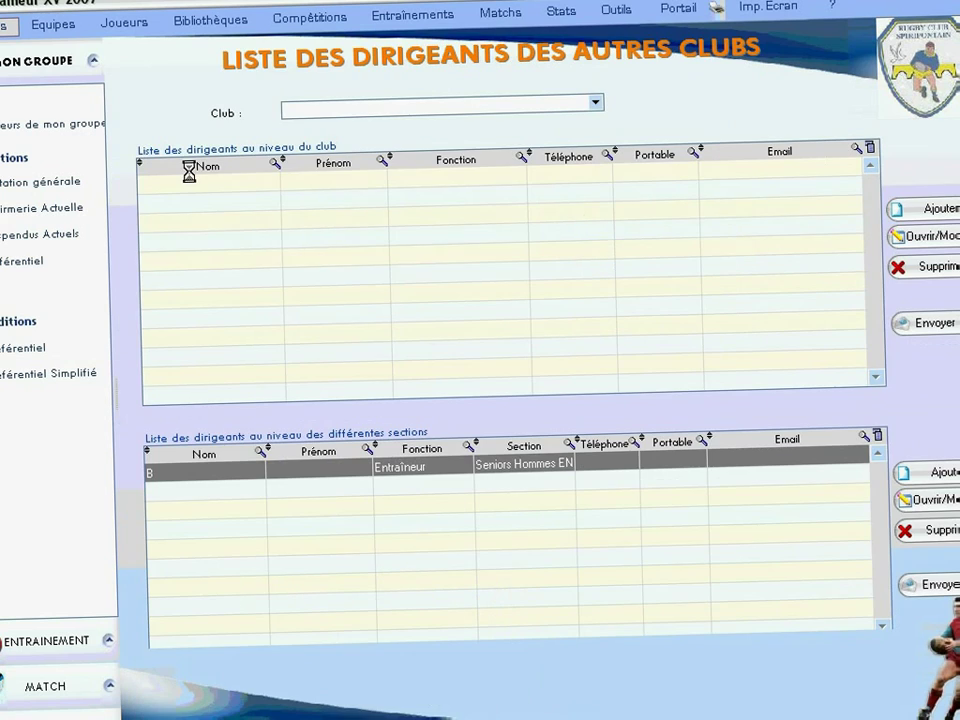
pyautogui.click(30, 112)
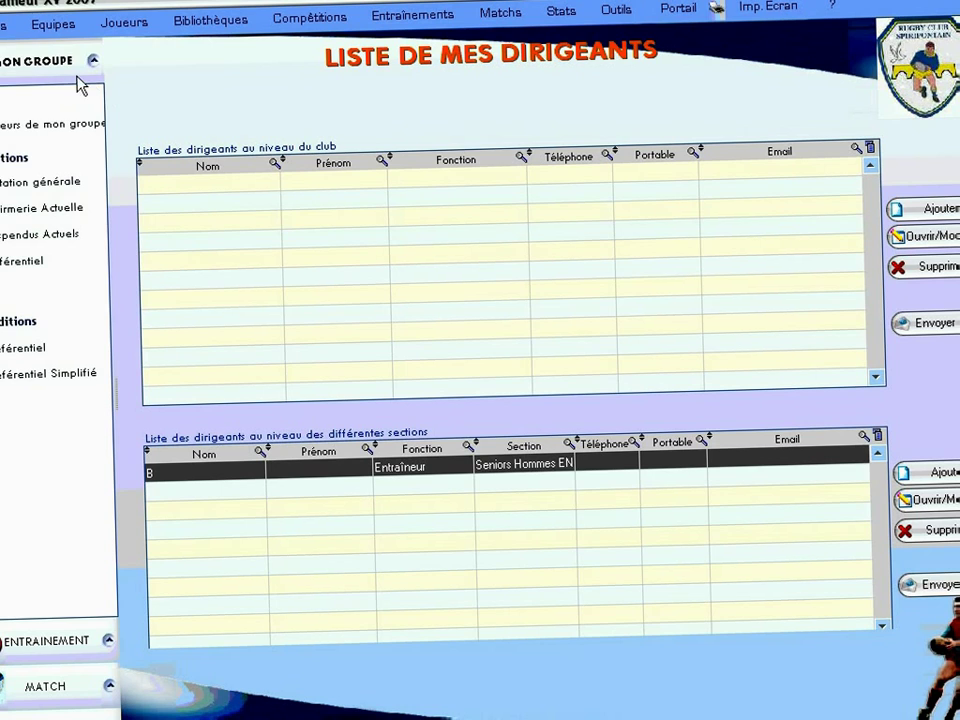
pyautogui.click(4, 24)
pyautogui.click(30, 133)
pyautogui.click(4, 104)
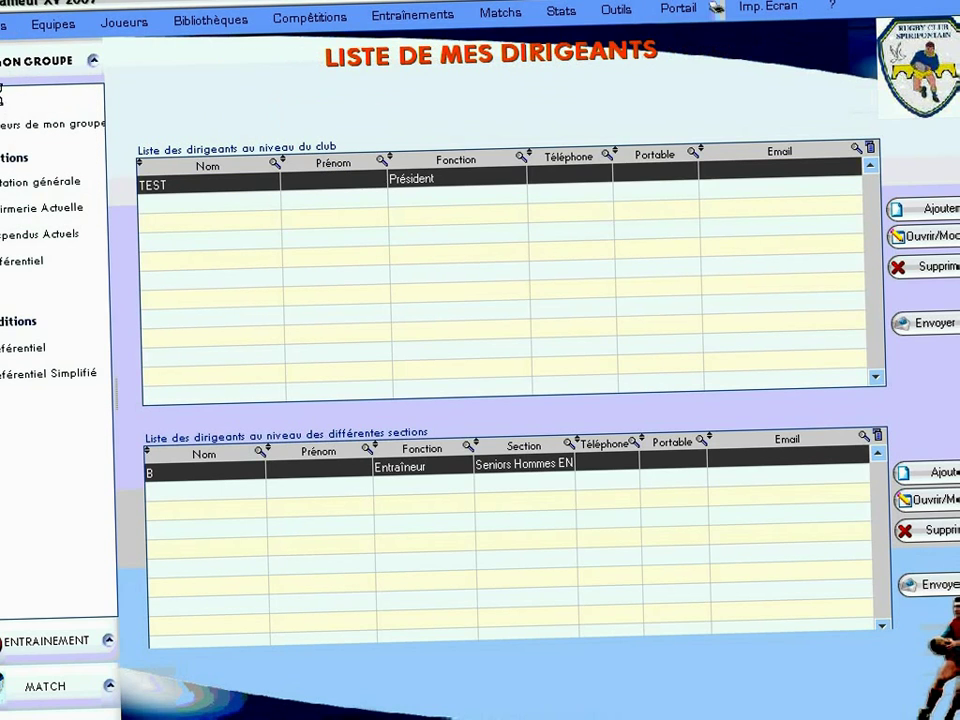
# Consult the list of contacts.
pyautogui.click(50, 26)
pyautogui.click(6, 24)
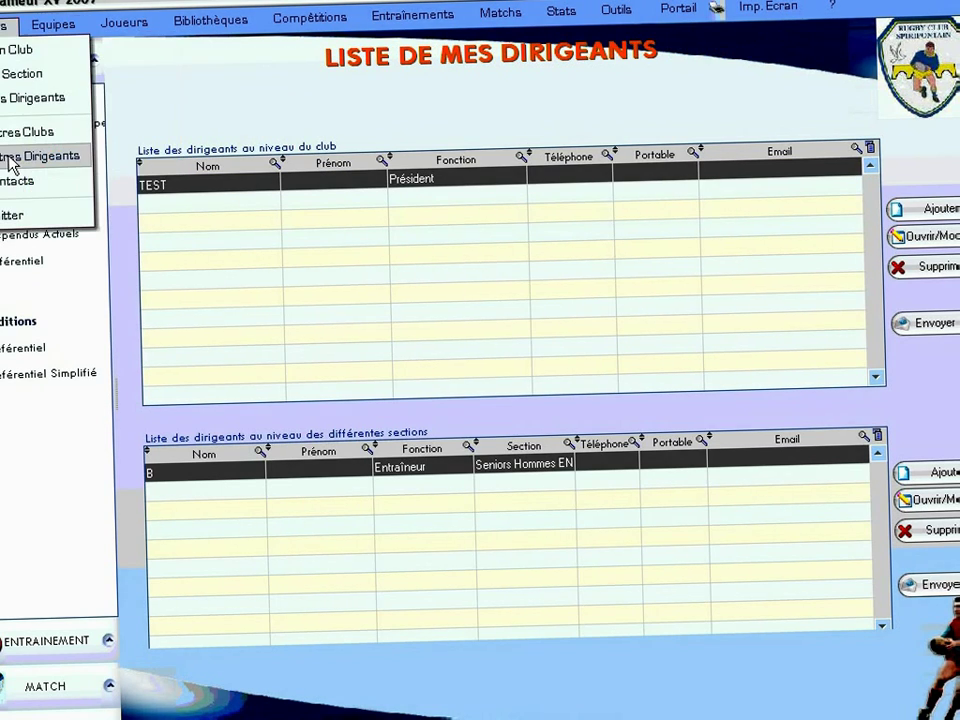
pyautogui.click(15, 181)
pyautogui.click(8, 26)
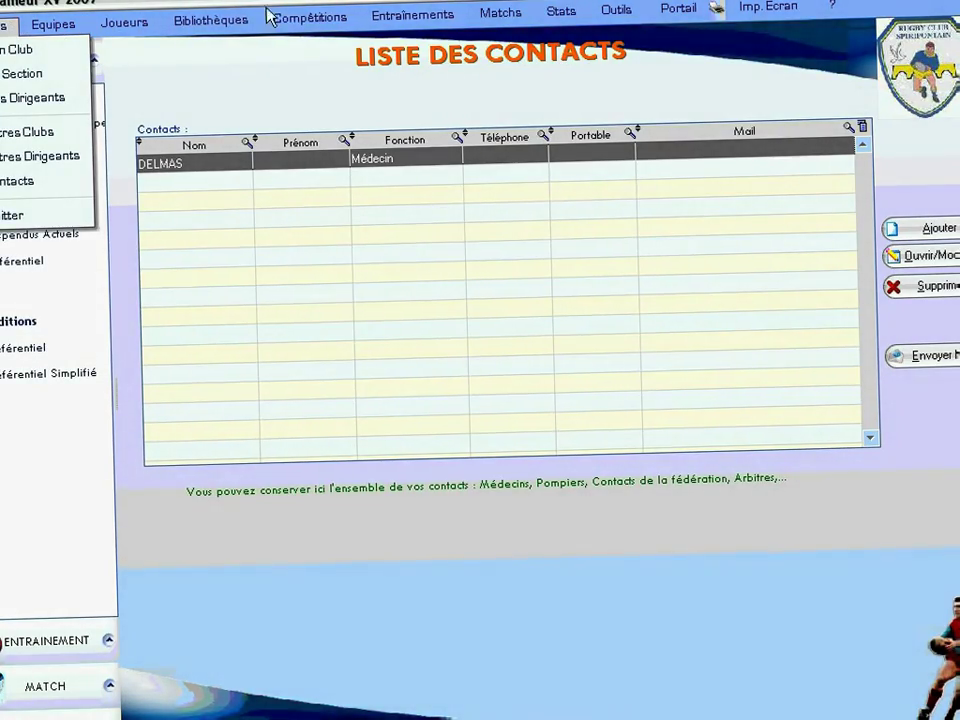
# Return to the portal and import the players entered in the Excel sheet.
pyautogui.click(679, 9)
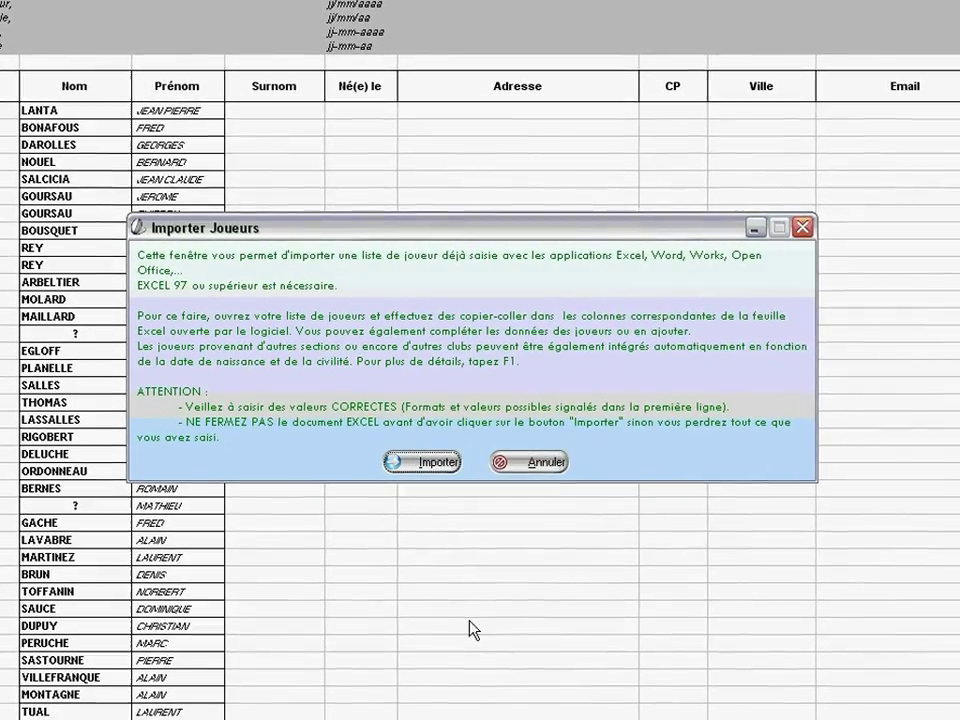
pyautogui.click(430, 462)
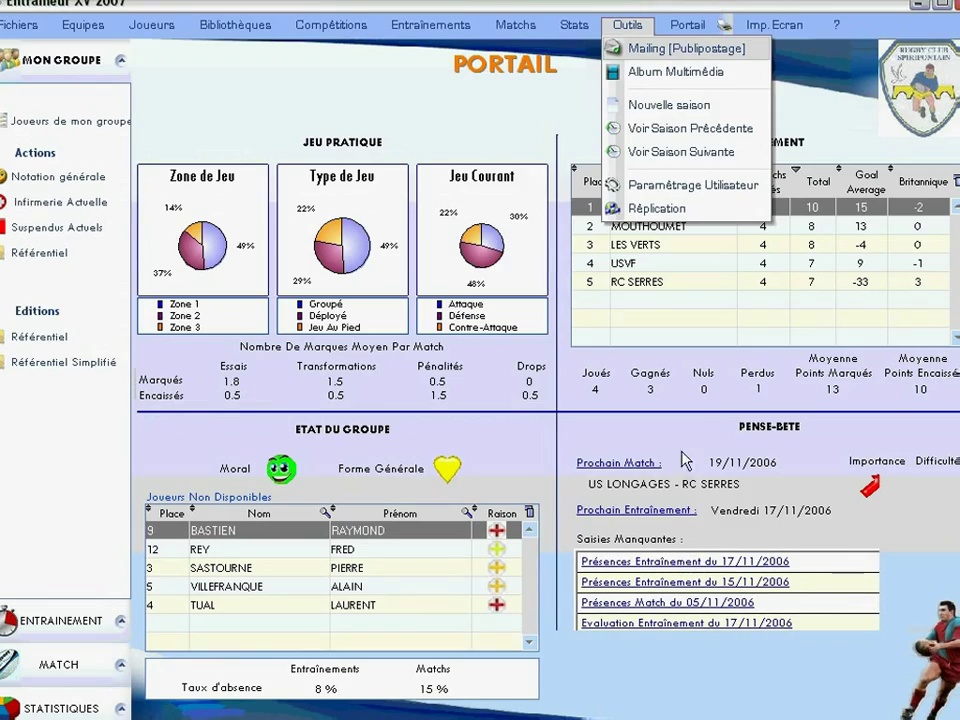
# Start a Mailing [Publipostage] and add two individual players and the Mes Dirigeants group to the people to contact.
pyautogui.click(640, 50)
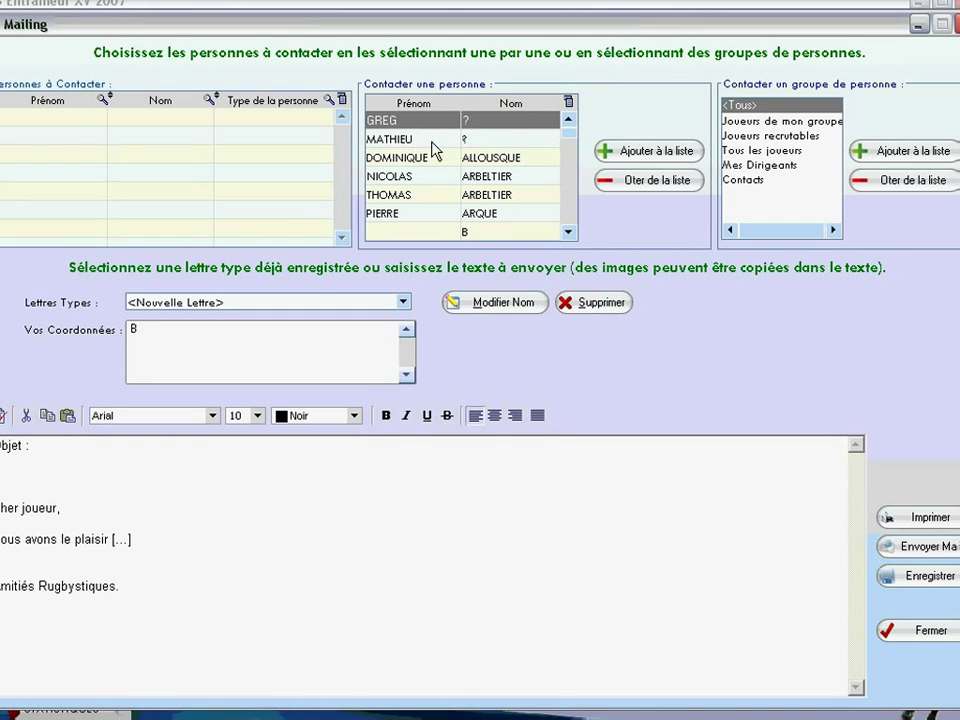
pyautogui.click(656, 155)
pyautogui.click(622, 152)
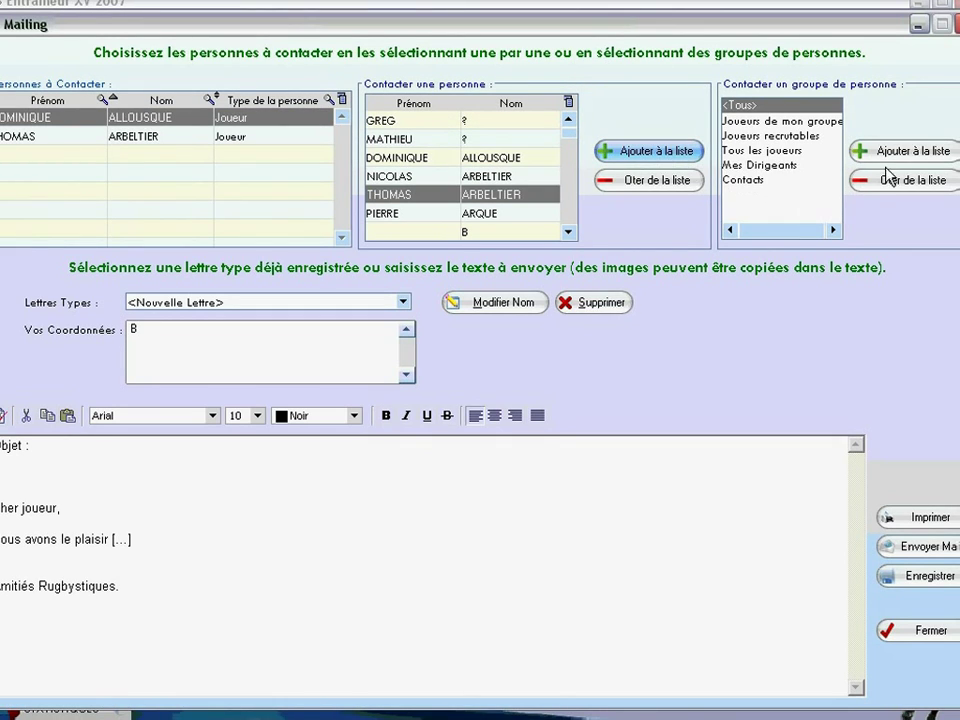
pyautogui.click(755, 164)
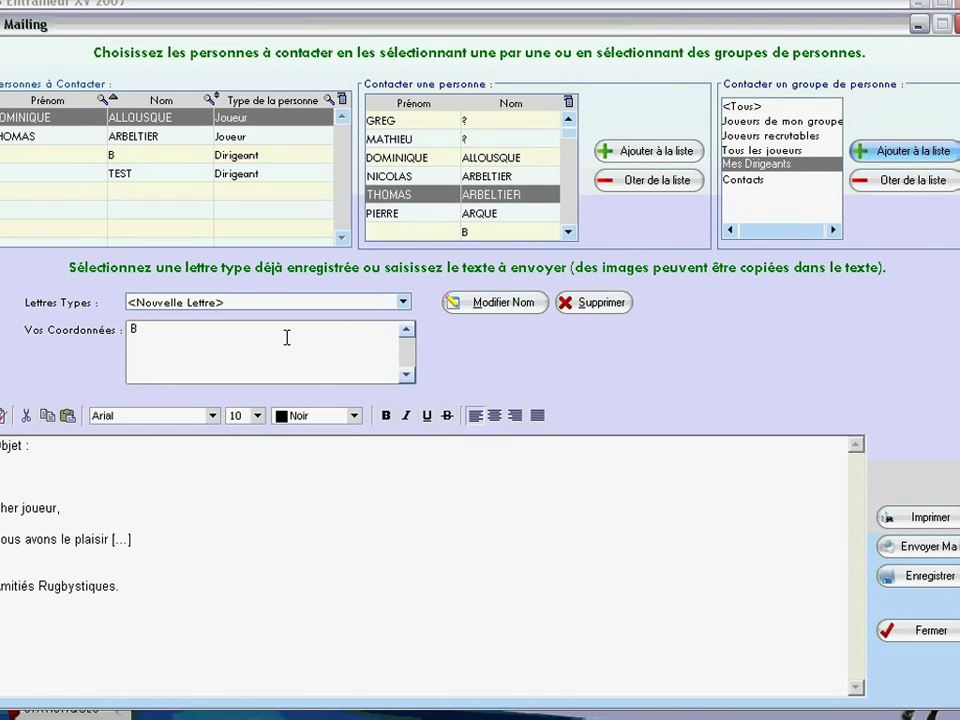
# Load the Convocation Assemblée Générale letter template and replace the sender's coordinates with "fdsqfqdsfdsqfqsd".
pyautogui.click(240, 305)
pyautogui.click(230, 332)
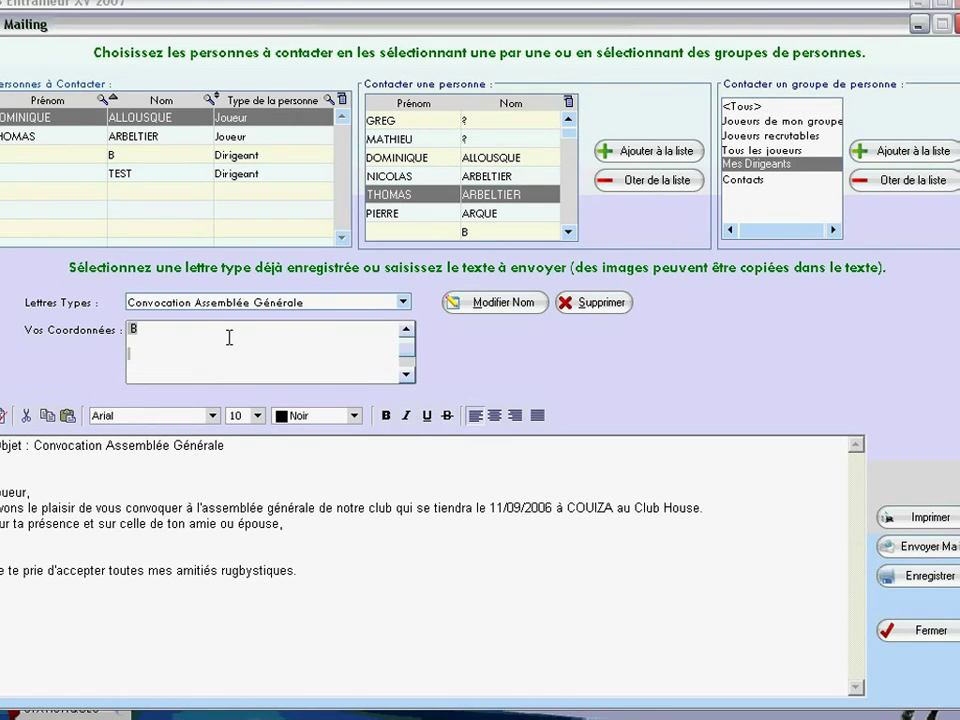
pyautogui.write('fdsqfqdsfdsqfqsd')
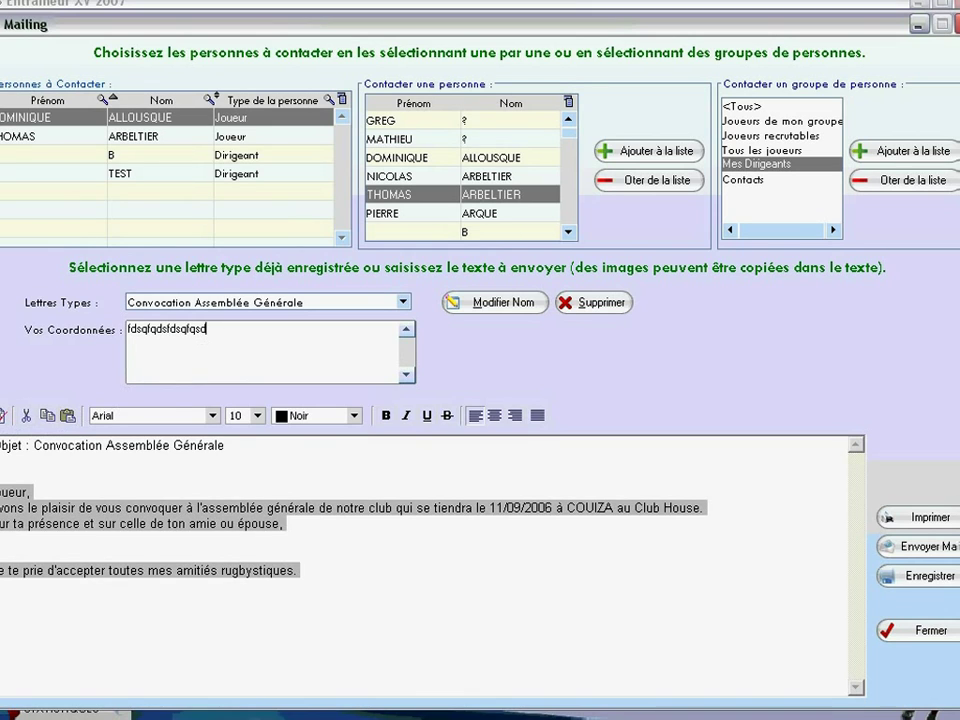
# Make the whole text of the Convocation Assemblée Générale letter bold.
pyautogui.click(280, 444)
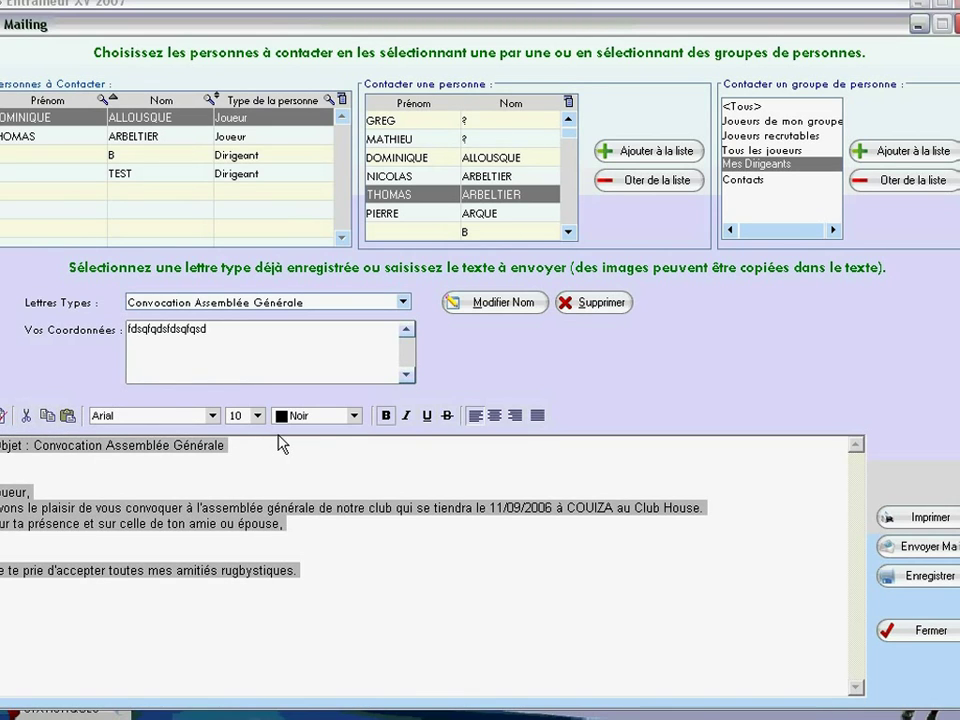
pyautogui.click(386, 415)
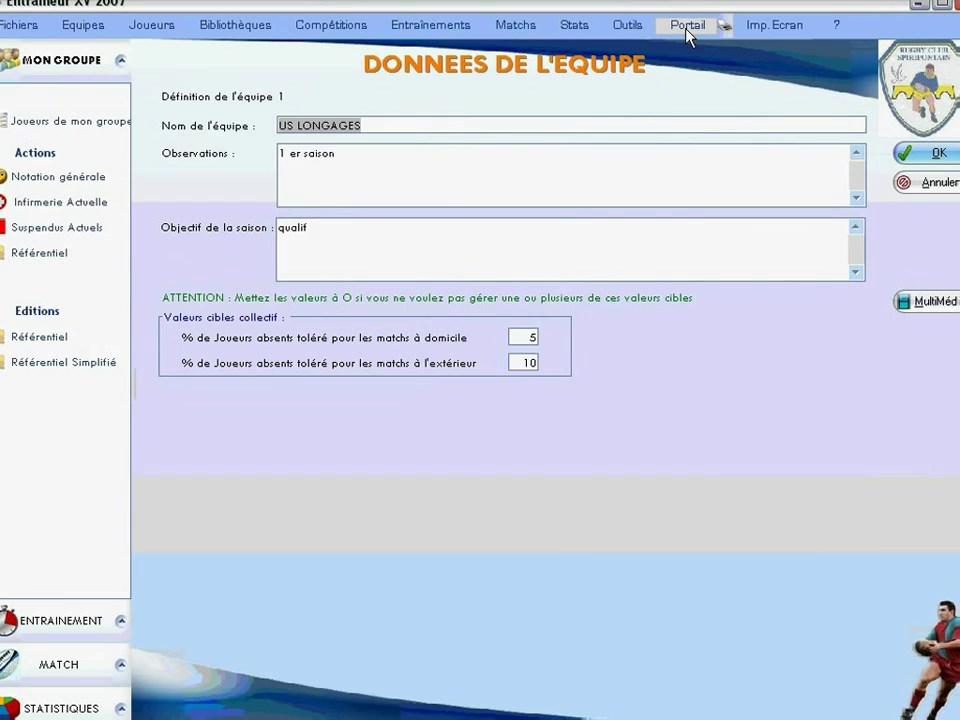
# Leave the team data page and return to the portal overview.
pyautogui.click(675, 28)
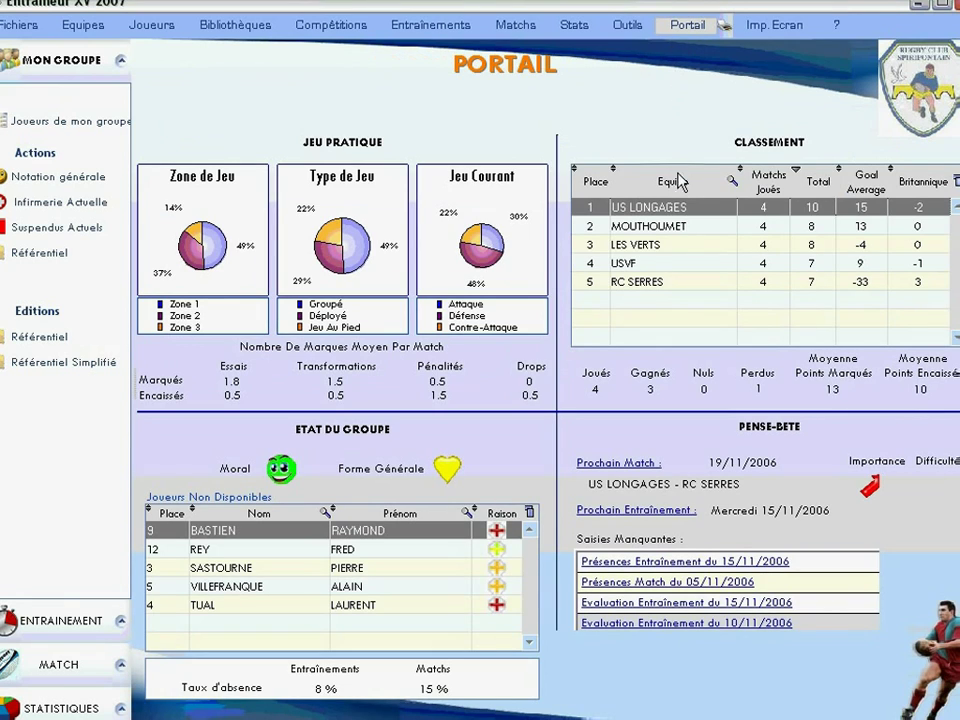